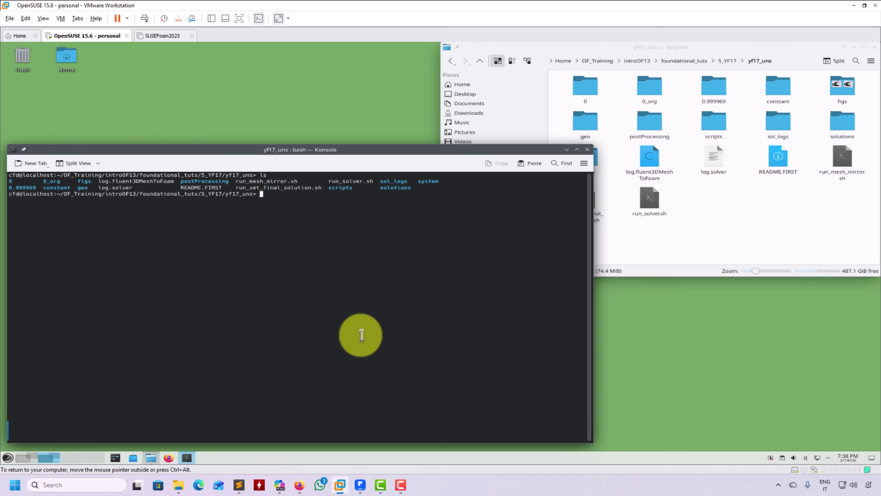
Launch ParaView on the yf17_uns case with paraFoam -builtin and load the internalMesh region.
{"action": "type", "text": "paraFoam -builtin"}
{"action": "key", "text": "Return"}
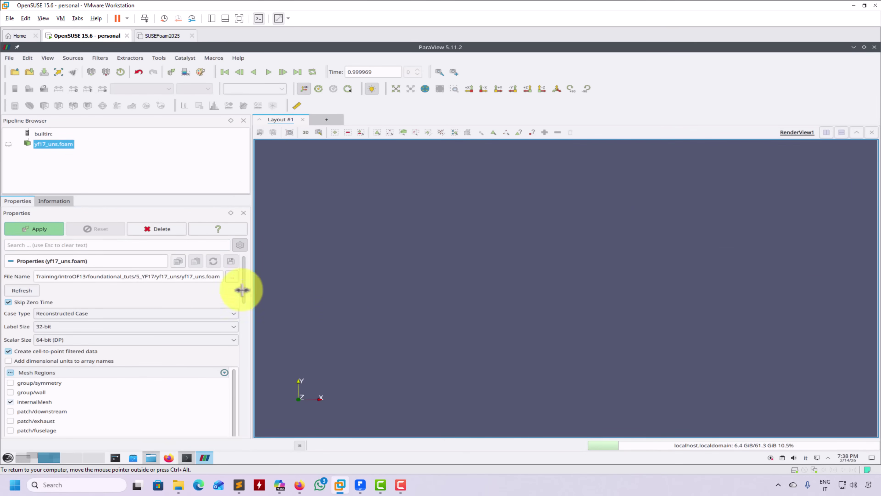
{"action": "left_click", "coordinate": [38, 229]}
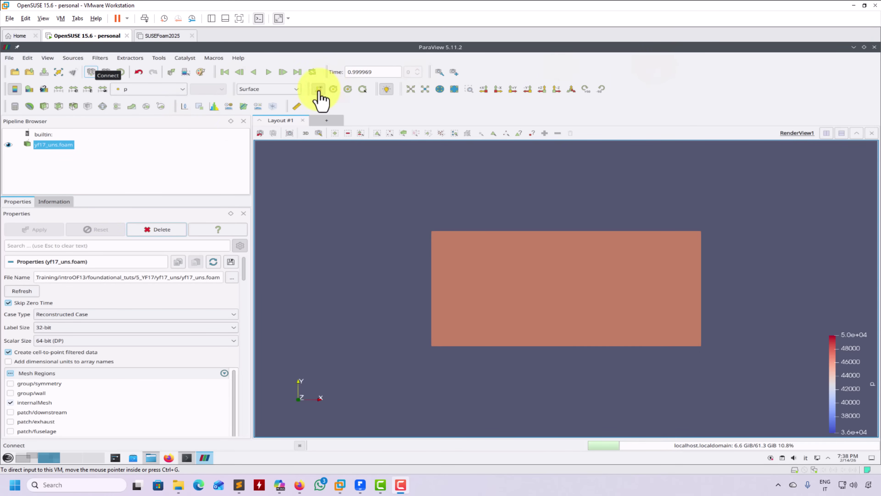
Display the yf17_uns.foam mesh with the Point Gaussian representation and view its points from an oblique angle.
{"action": "left_click", "coordinate": [287, 93]}
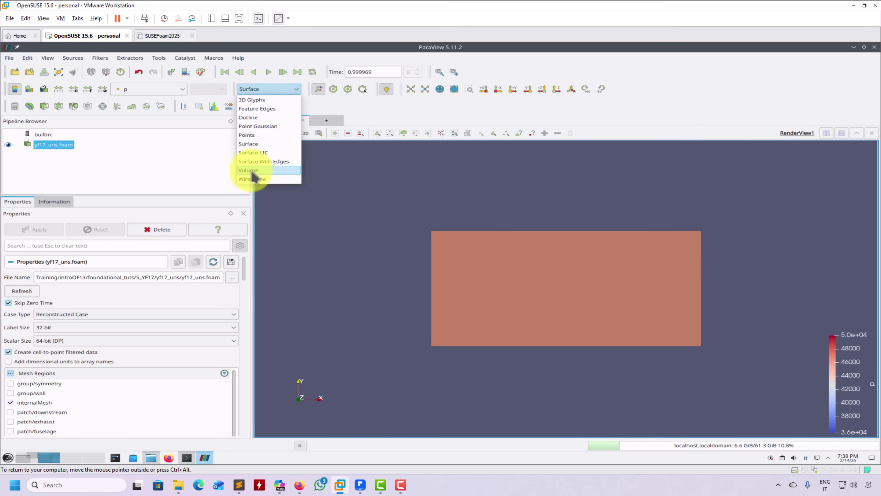
{"action": "left_click", "coordinate": [266, 127]}
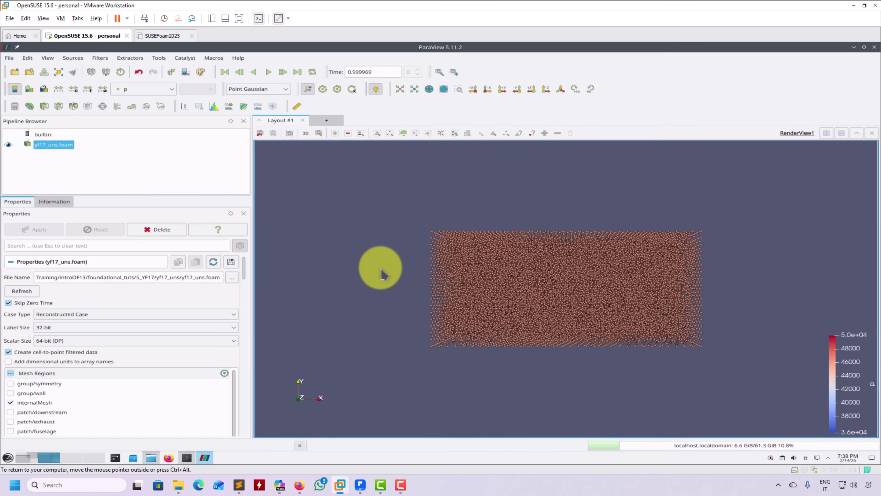
{"action": "left_click_drag", "start_coordinate": [380, 266], "coordinate": [378, 246]}
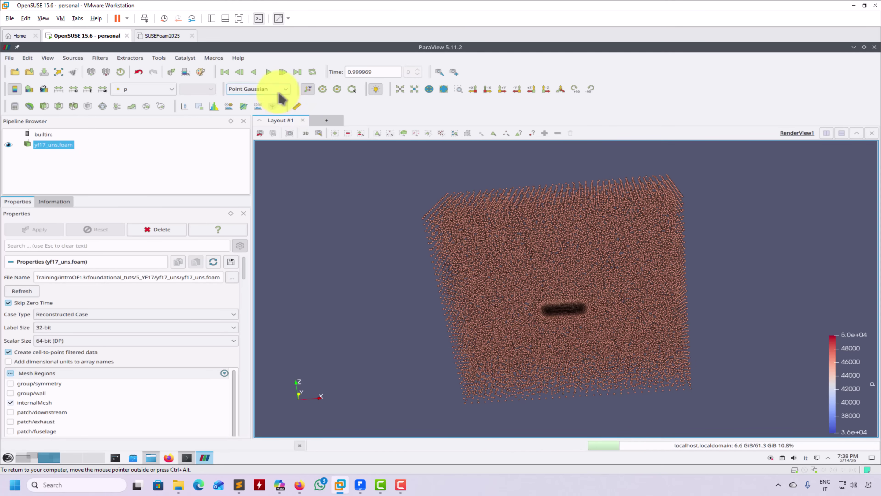
Display the yf17_uns.foam dataset with the Volume representation, accepting the representation change, and inspect it from another angle.
{"action": "left_click", "coordinate": [284, 89]}
{"action": "left_click", "coordinate": [257, 171]}
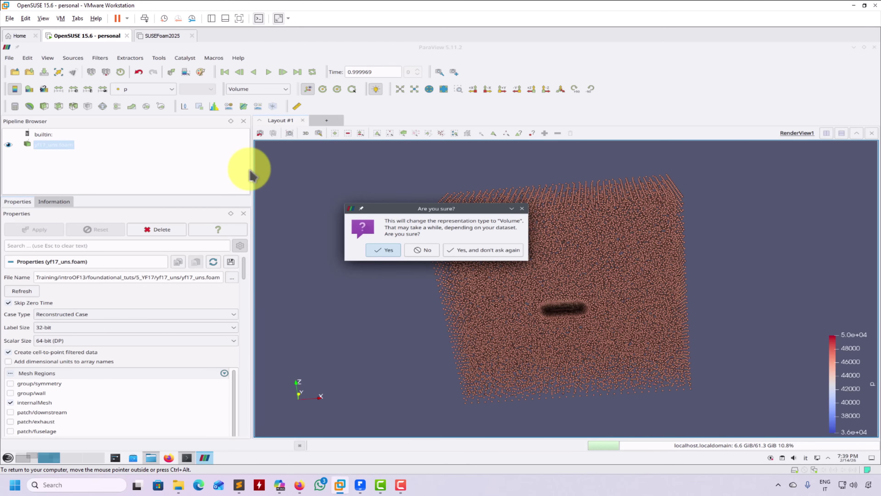
{"action": "left_click", "coordinate": [386, 251]}
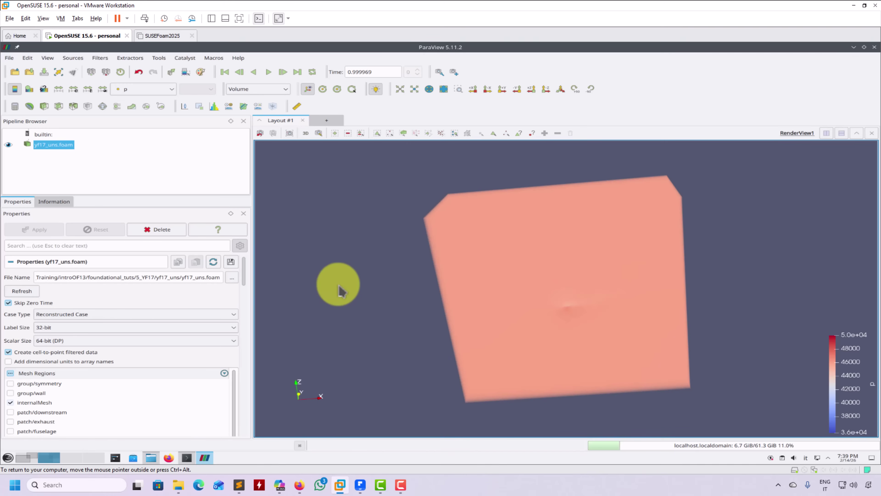
{"action": "left_click_drag", "start_coordinate": [322, 285], "coordinate": [387, 290]}
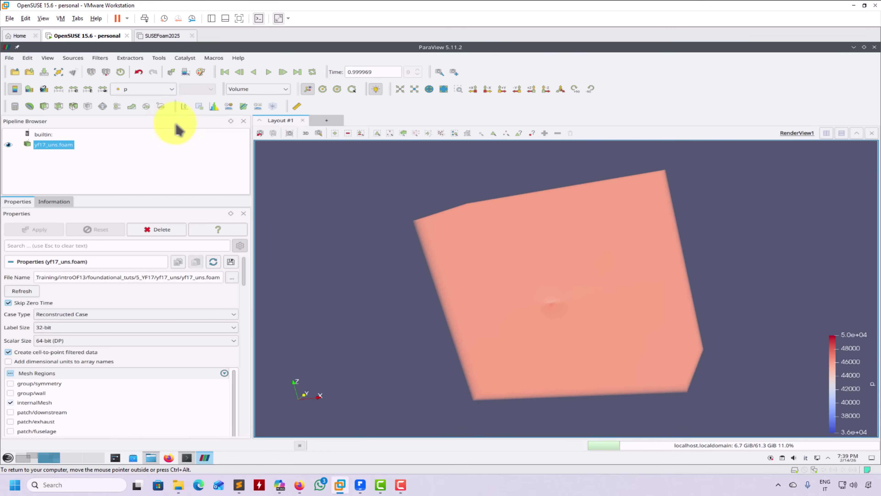
Show the color map editor, add a point to the pressure opacity curve, and color the volume by the point field Ma.
{"action": "left_click", "coordinate": [30, 89]}
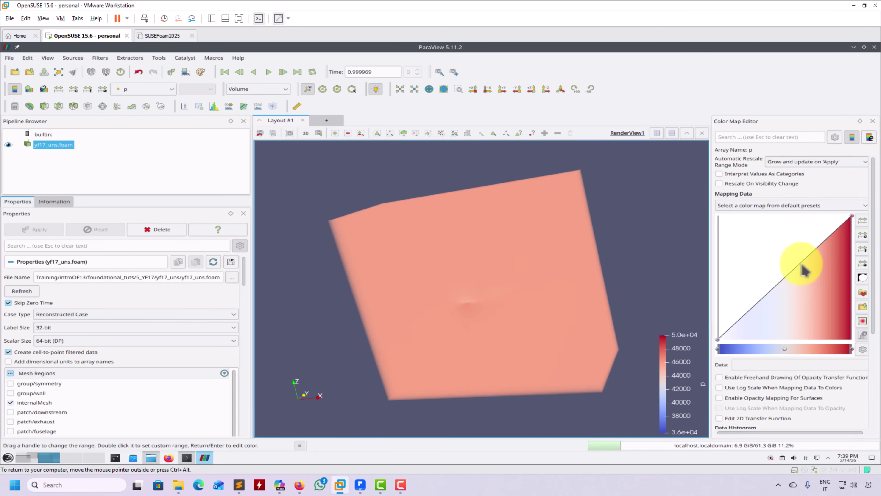
{"action": "left_click", "coordinate": [801, 264]}
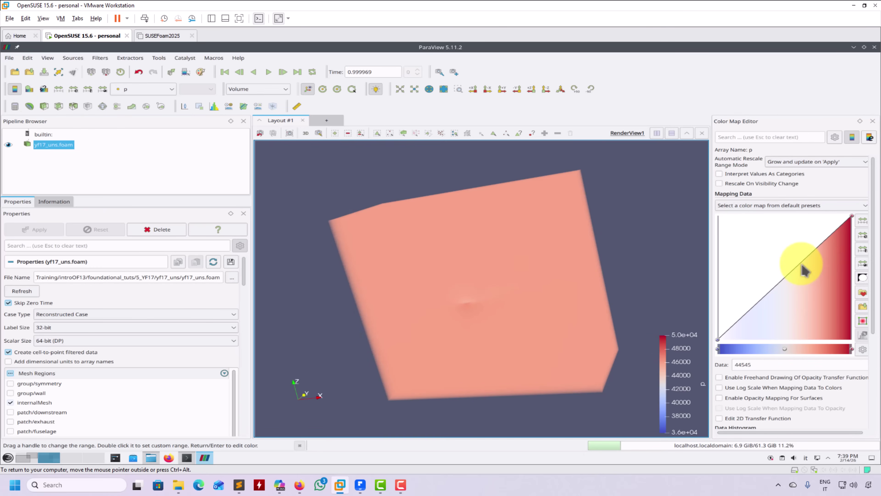
{"action": "left_click", "coordinate": [162, 89]}
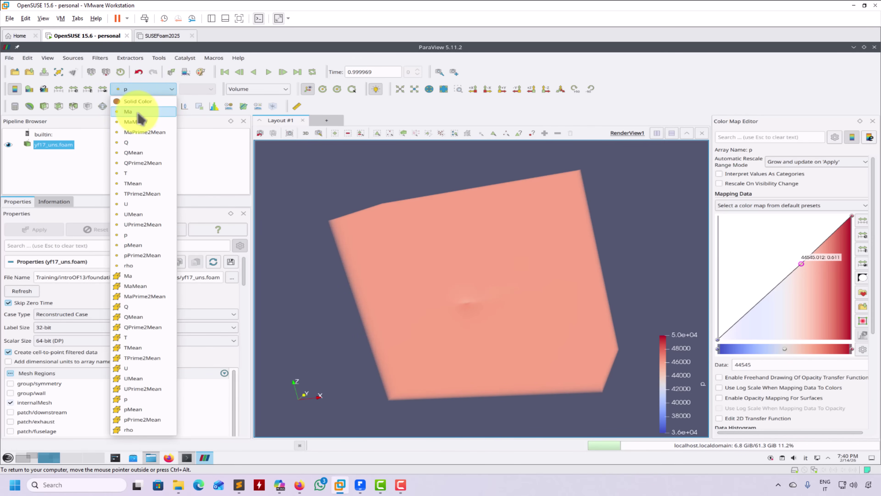
{"action": "left_click", "coordinate": [145, 111]}
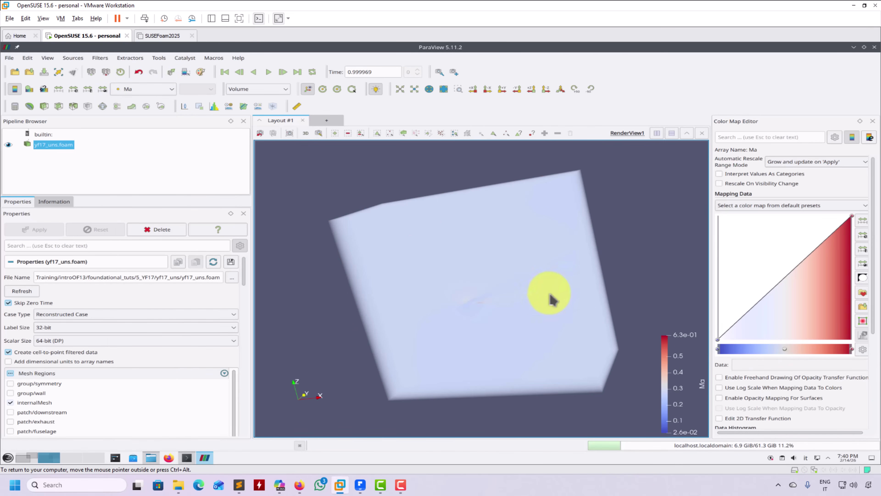
Add two control points to the Ma opacity curve, placing the upper one near full opacity at about 0.44 and the lower near zero.
{"action": "left_click_drag", "start_coordinate": [597, 256], "coordinate": [821, 251]}
{"action": "left_click", "coordinate": [820, 251]}
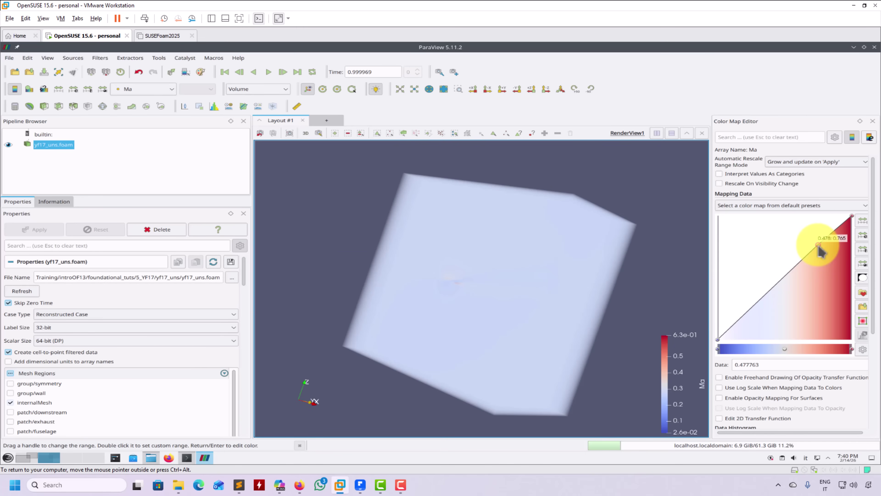
{"action": "left_click", "coordinate": [818, 244]}
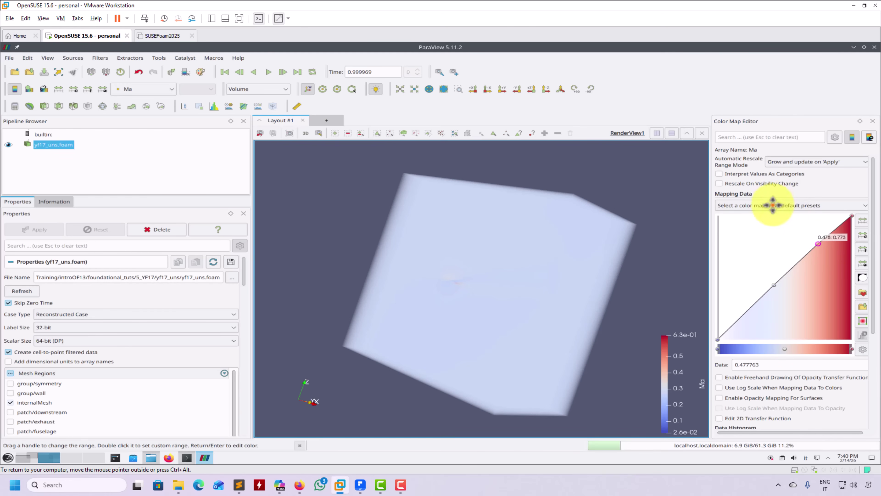
{"action": "left_click_drag", "start_coordinate": [819, 244], "coordinate": [796, 215]}
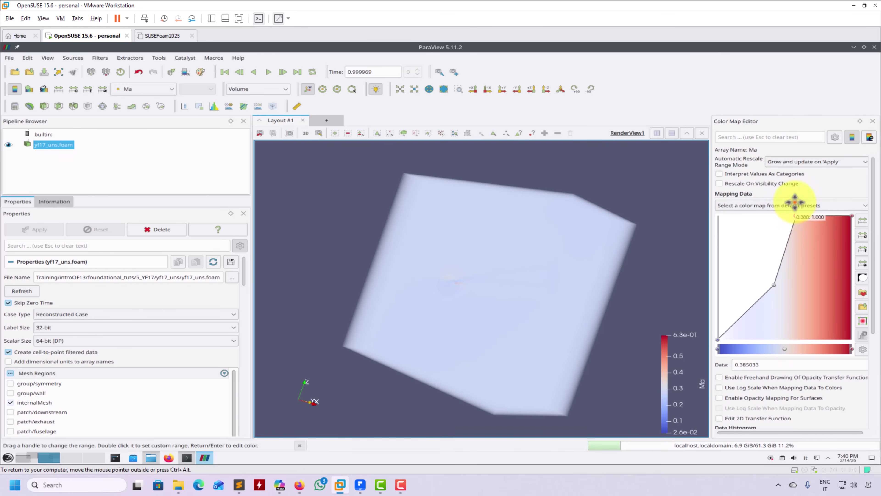
{"action": "left_click_drag", "start_coordinate": [774, 286], "coordinate": [768, 258]}
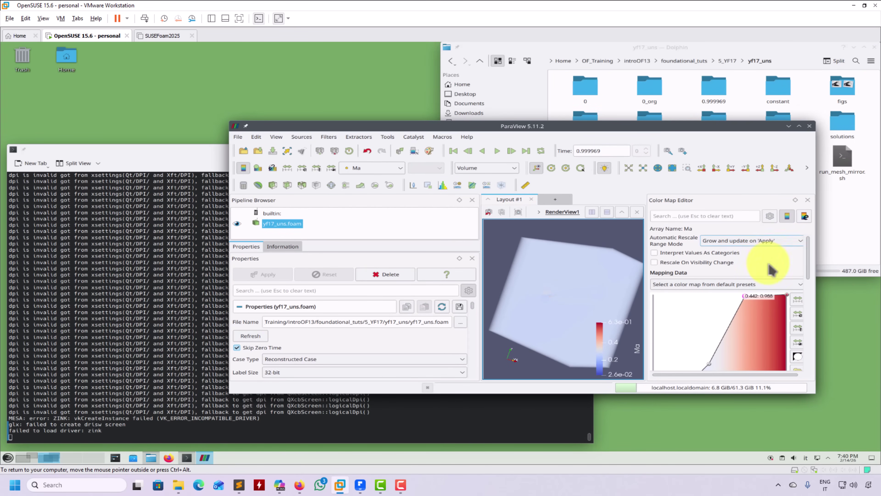
Close ParaView in the virtual machine, switch to ParaView 6.0.1 on the Windows desktop, and dismiss its welcome window.
{"action": "left_click", "coordinate": [810, 126]}
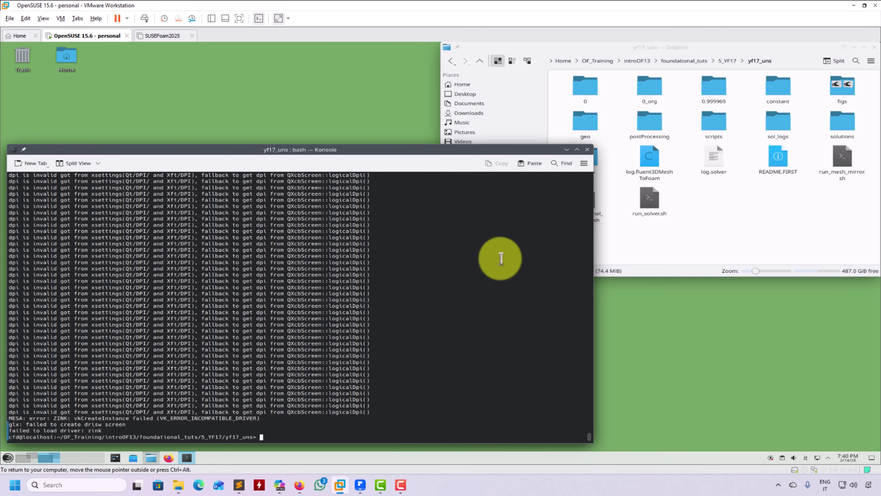
{"action": "left_click", "coordinate": [854, 6]}
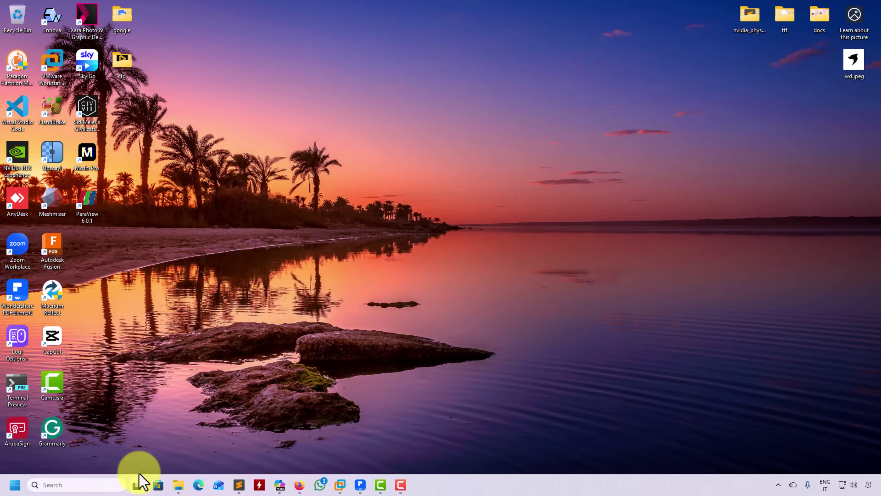
{"action": "double_click", "coordinate": [92, 204]}
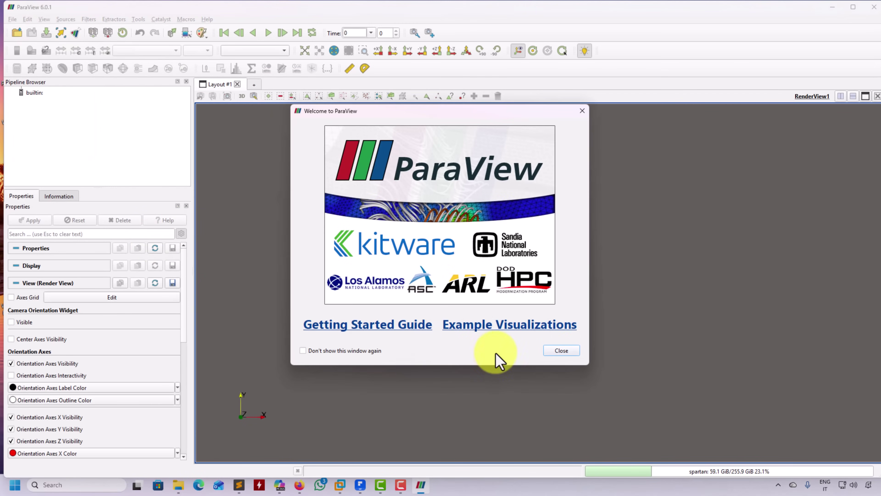
{"action": "left_click", "coordinate": [561, 351]}
Open yf17.case from the recent EnSight folder and load it with all its cell arrays.
{"action": "left_click", "coordinate": [17, 33]}
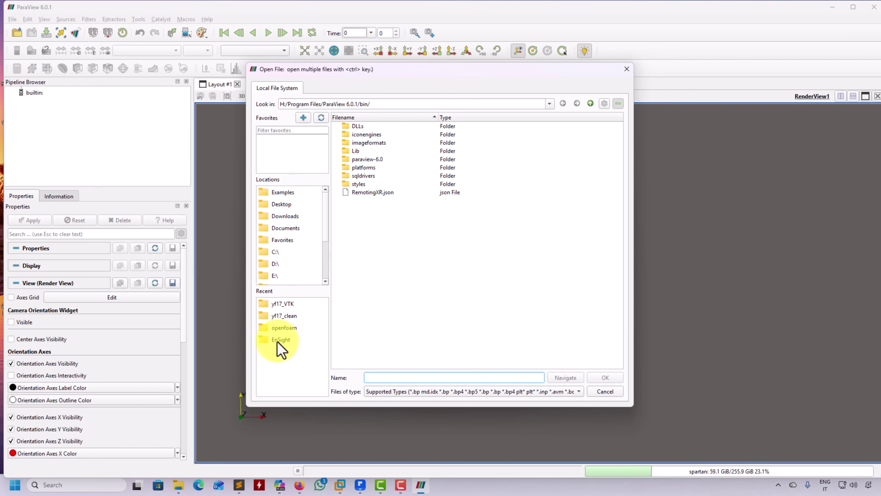
{"action": "left_click", "coordinate": [288, 342]}
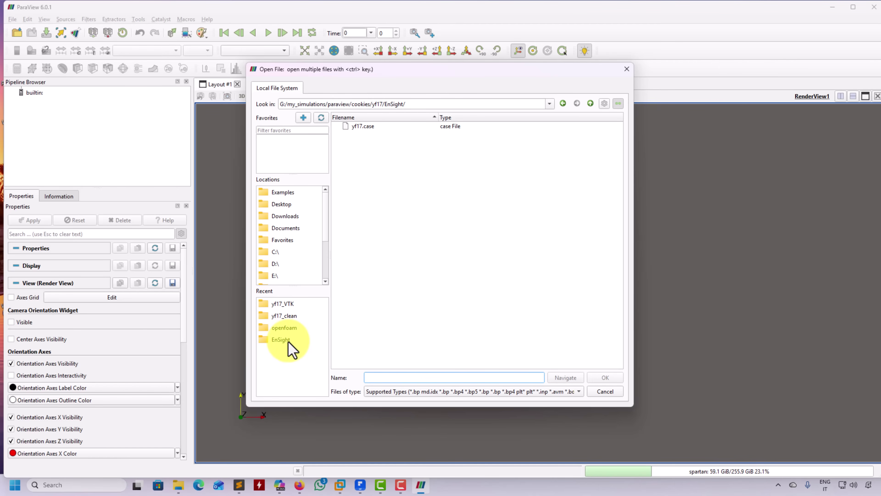
{"action": "left_click", "coordinate": [366, 128]}
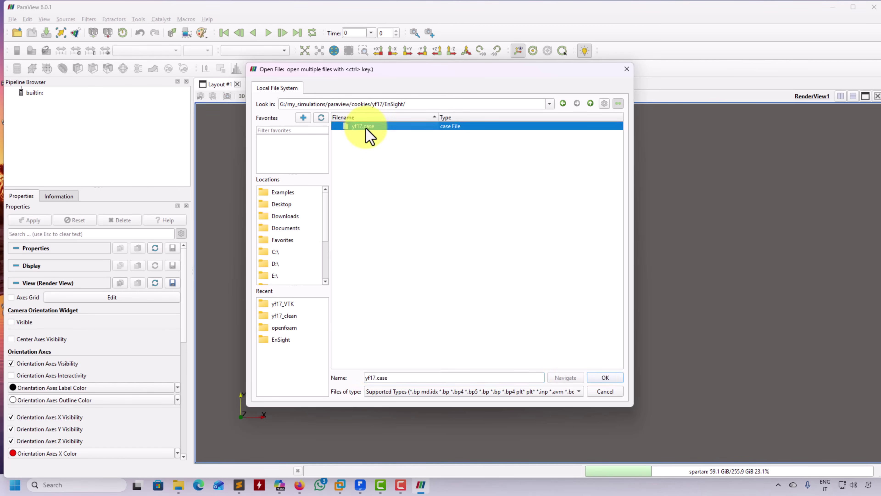
{"action": "double_click", "coordinate": [367, 128]}
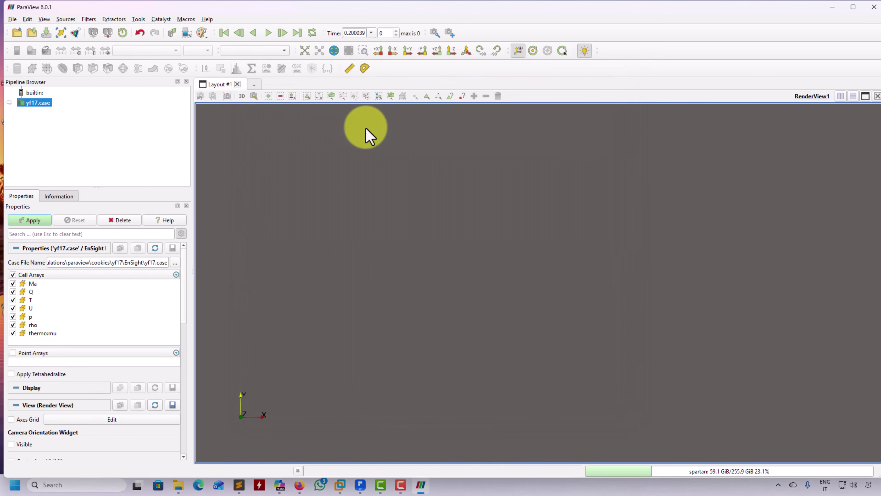
{"action": "left_click", "coordinate": [34, 221]}
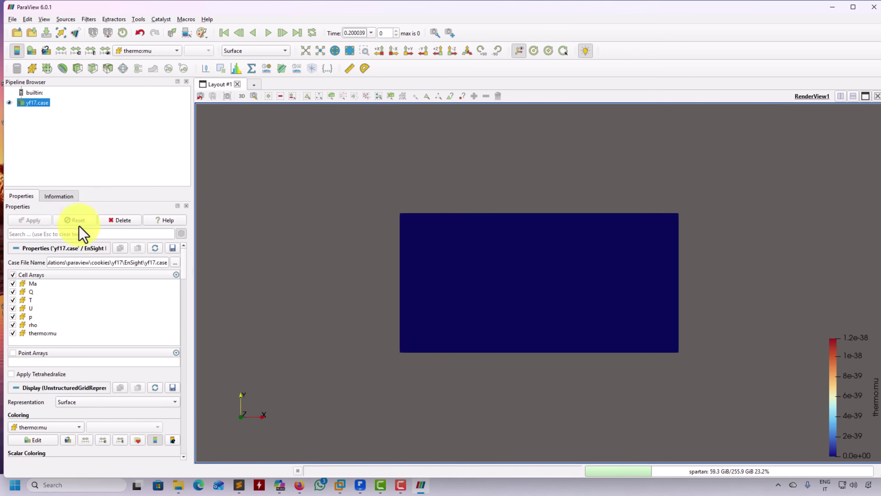
Try to display the yf17.case dataset with the Volume representation, accepting the representation change.
{"action": "left_click_drag", "start_coordinate": [284, 278], "coordinate": [286, 267]}
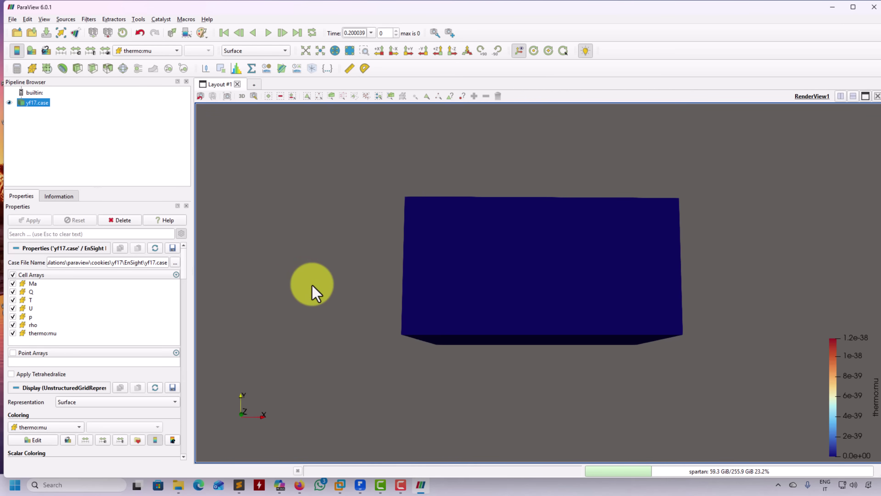
{"action": "left_click_drag", "start_coordinate": [313, 293], "coordinate": [305, 258]}
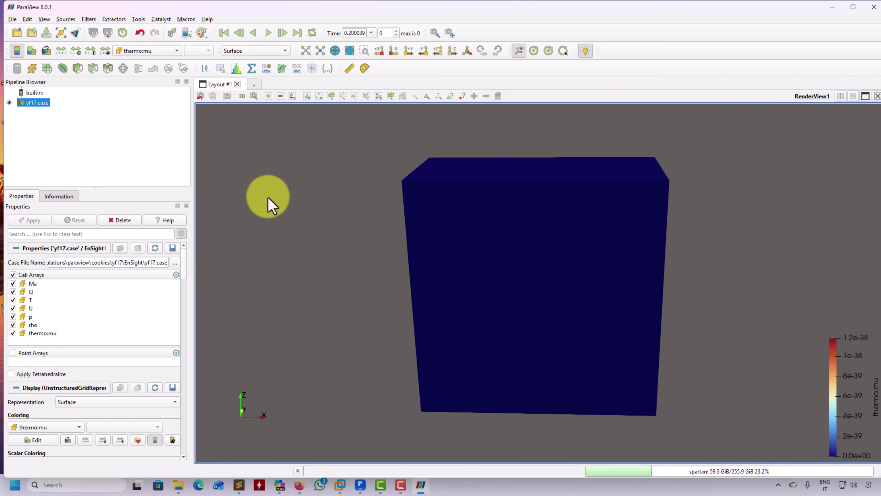
{"action": "left_click", "coordinate": [278, 53]}
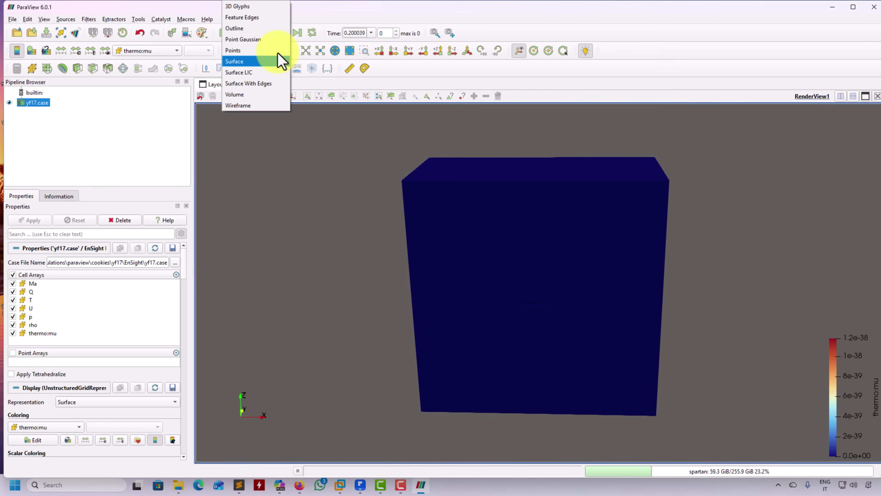
{"action": "left_click", "coordinate": [234, 94]}
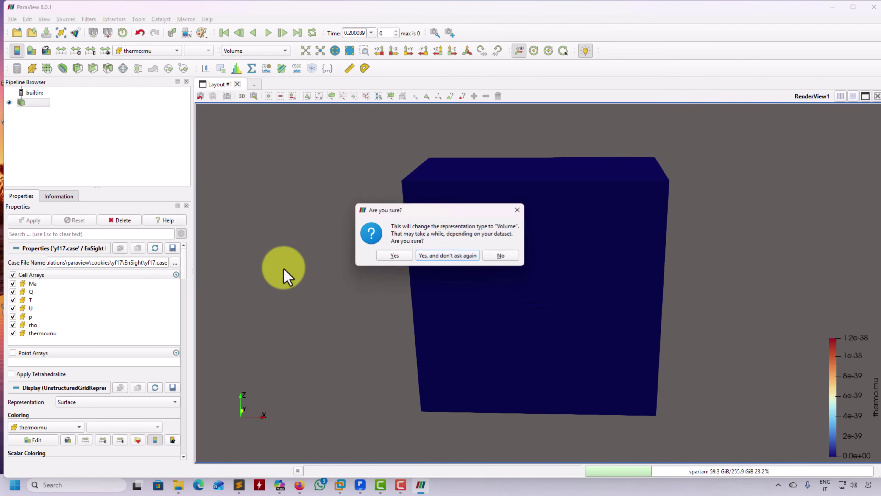
{"action": "left_click", "coordinate": [399, 256]}
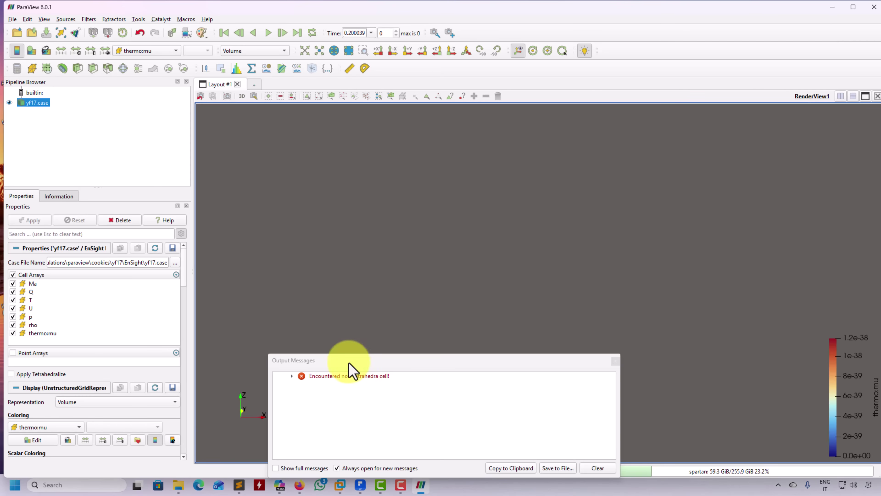
Dismiss the output messages window and close ParaView 6.0.1.
{"action": "left_click_drag", "start_coordinate": [448, 361], "coordinate": [309, 191]}
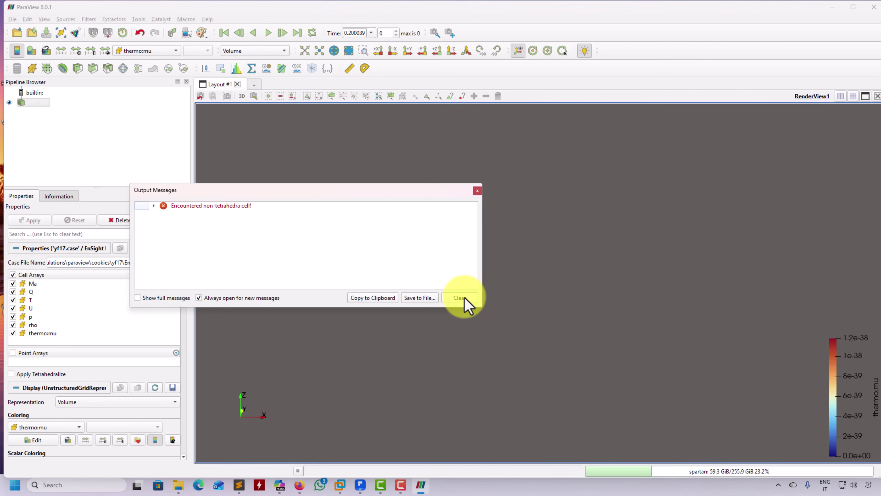
{"action": "left_click", "coordinate": [478, 191]}
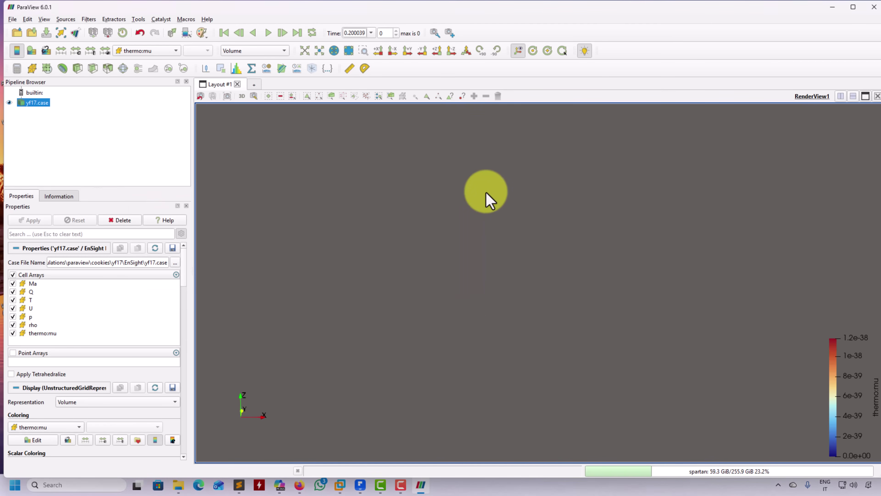
{"action": "left_click", "coordinate": [875, 7]}
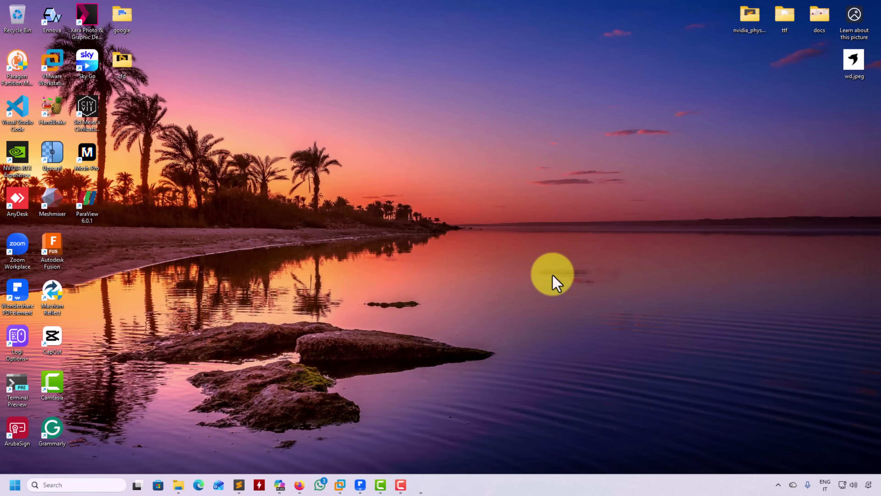
Look at the yf17_uns case folder in the OpenSUSE virtual machine, then minimise the virtual machine.
{"action": "left_click", "coordinate": [339, 485]}
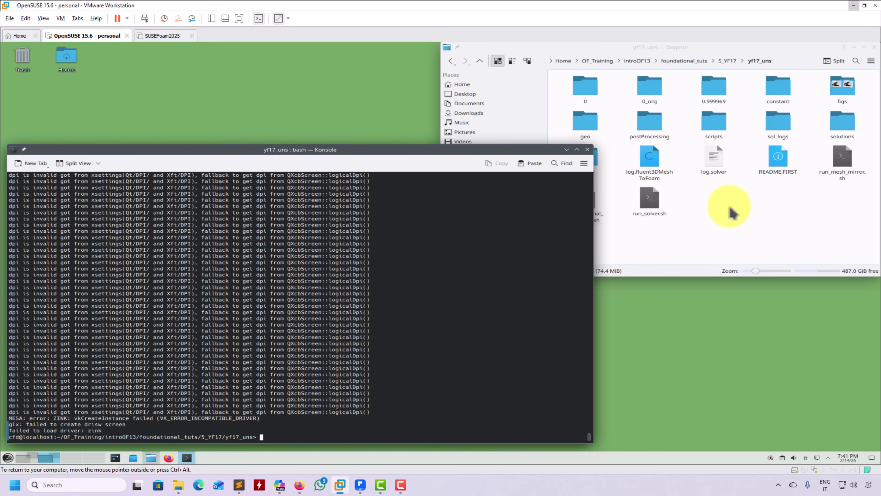
{"action": "left_click", "coordinate": [756, 226]}
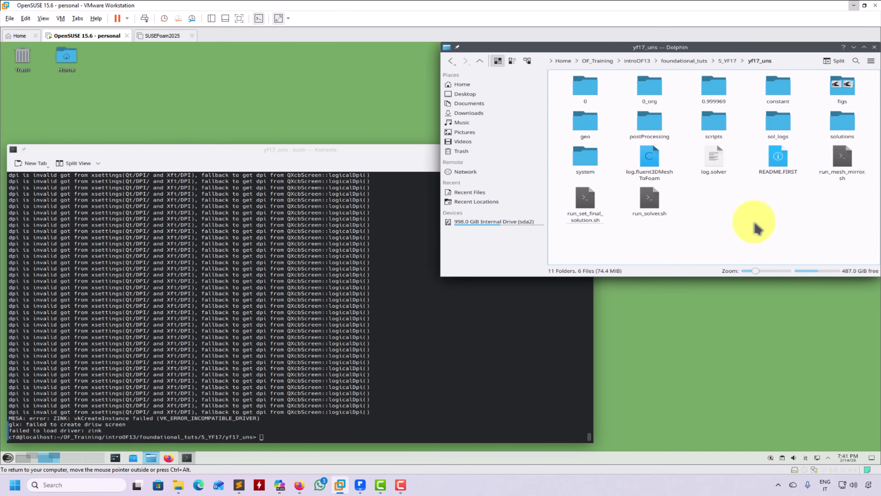
{"action": "left_click", "coordinate": [854, 5]}
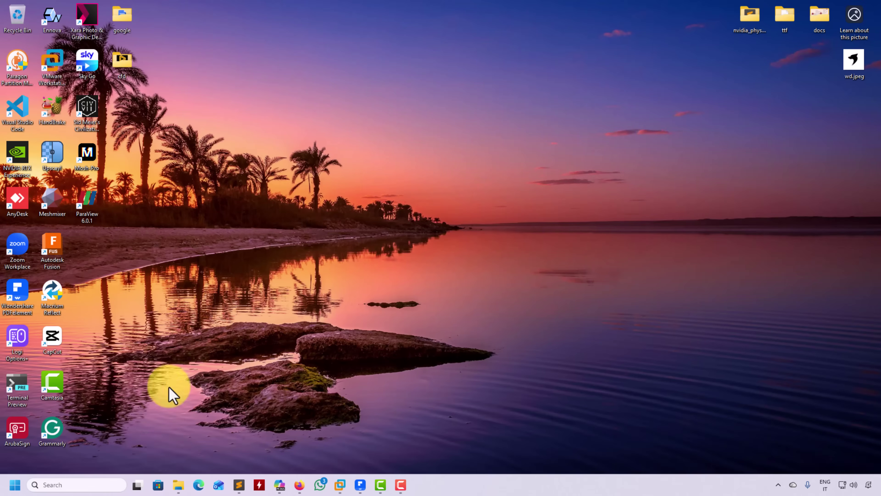
Look through the yf17 case folder in File Explorer, checking the yf17_clean and yf17_VTK subfolders.
{"action": "mouse_move", "coordinate": [174, 481]}
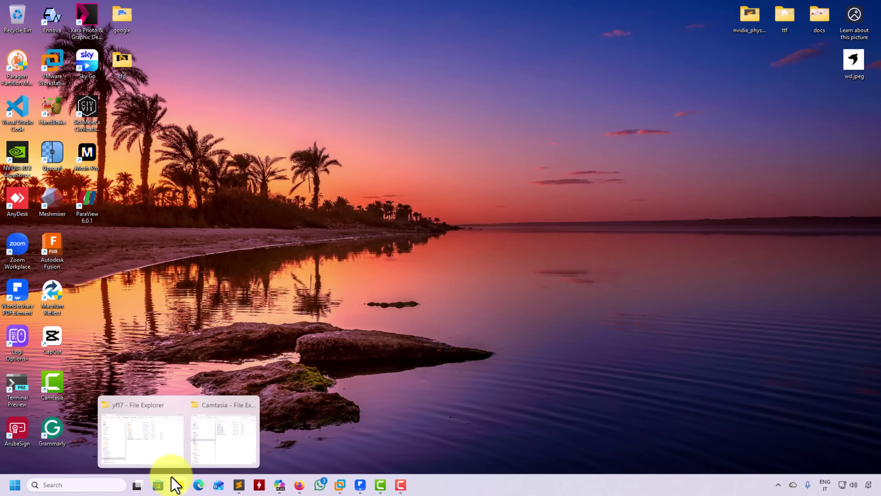
{"action": "left_click", "coordinate": [165, 463]}
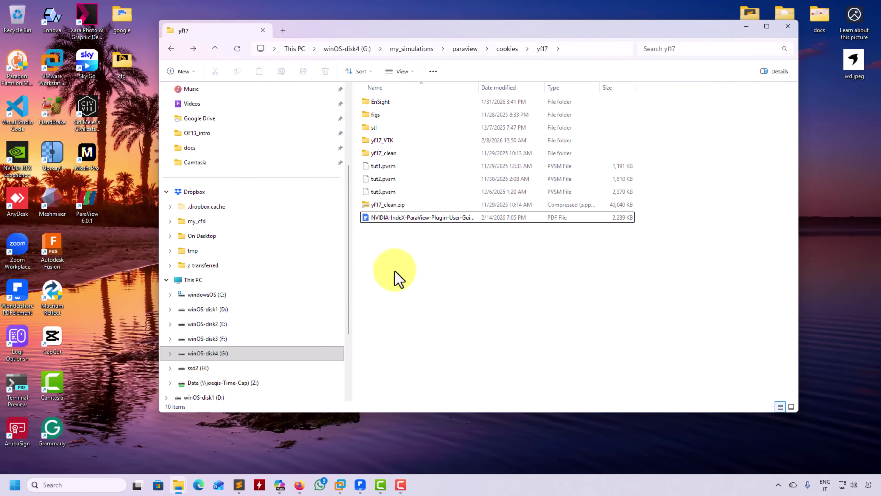
{"action": "double_click", "coordinate": [387, 154]}
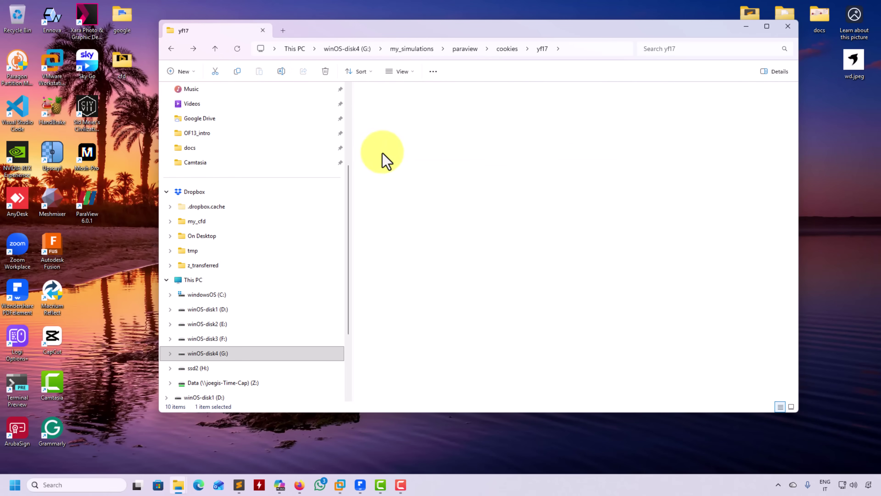
{"action": "left_click", "coordinate": [216, 50]}
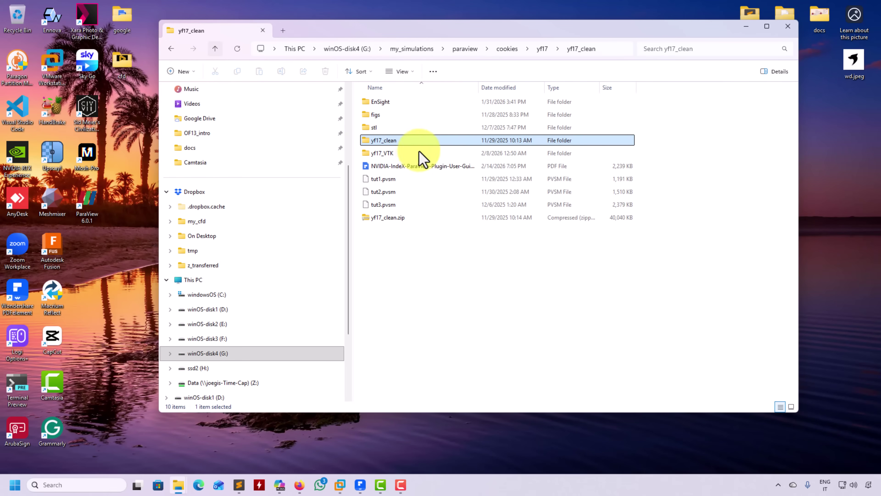
{"action": "left_click", "coordinate": [382, 156]}
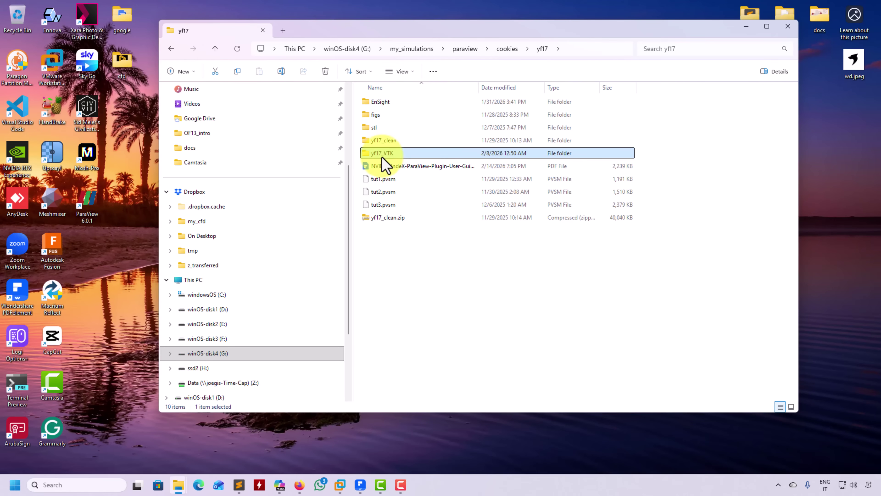
{"action": "left_click", "coordinate": [411, 283]}
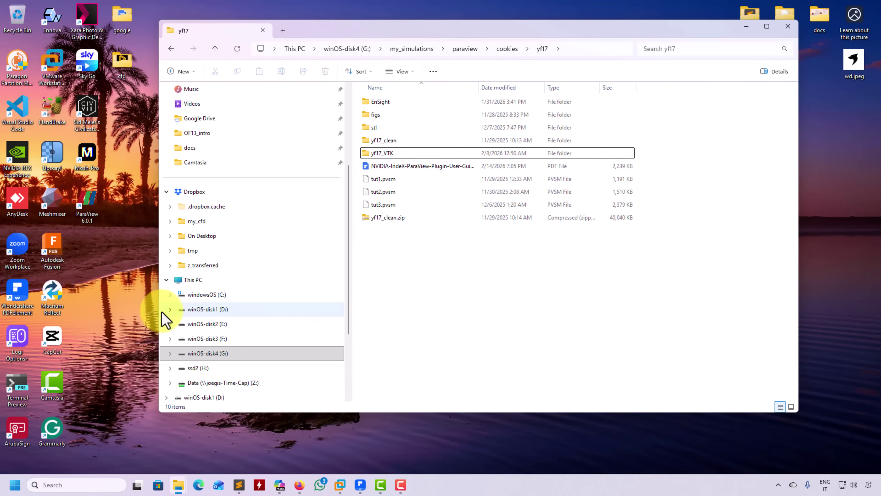
Start ParaView 6.0.1, dismiss the welcome window, and load yf17_uns_14547.vtk from the recent yf17_VTK folder.
{"action": "left_click", "coordinate": [96, 212]}
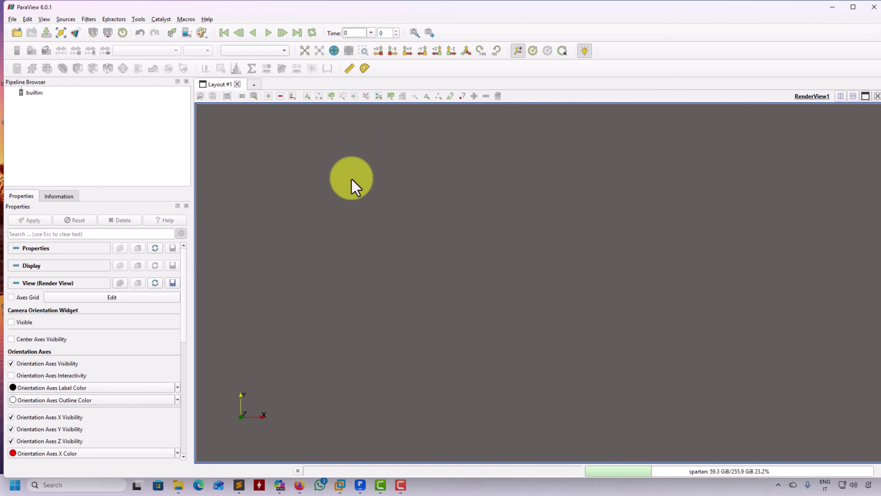
{"action": "left_click", "coordinate": [564, 350]}
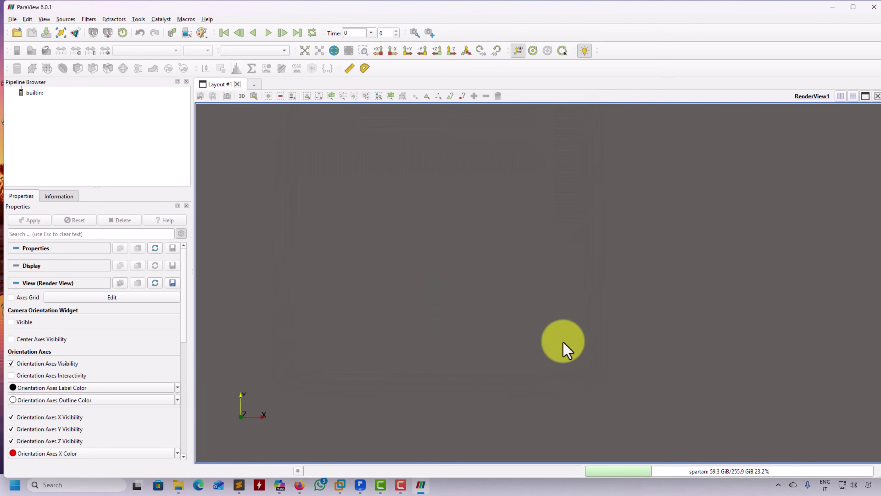
{"action": "left_click", "coordinate": [17, 32]}
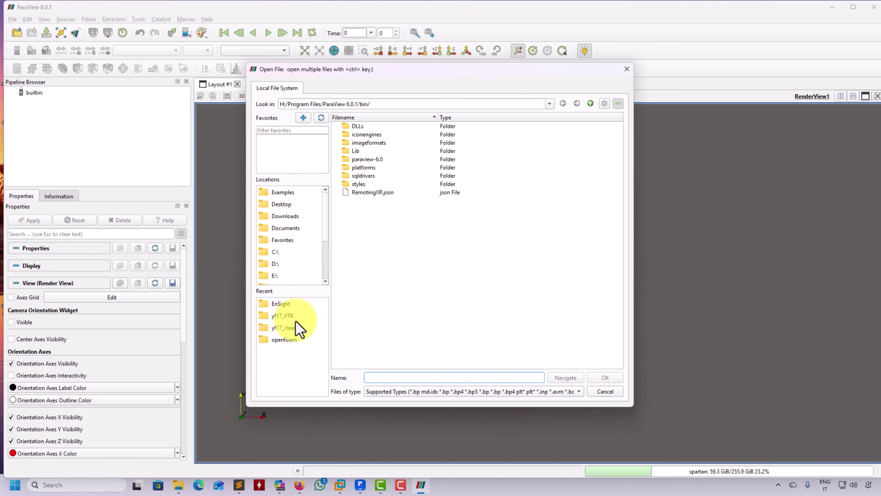
{"action": "left_click", "coordinate": [295, 316]}
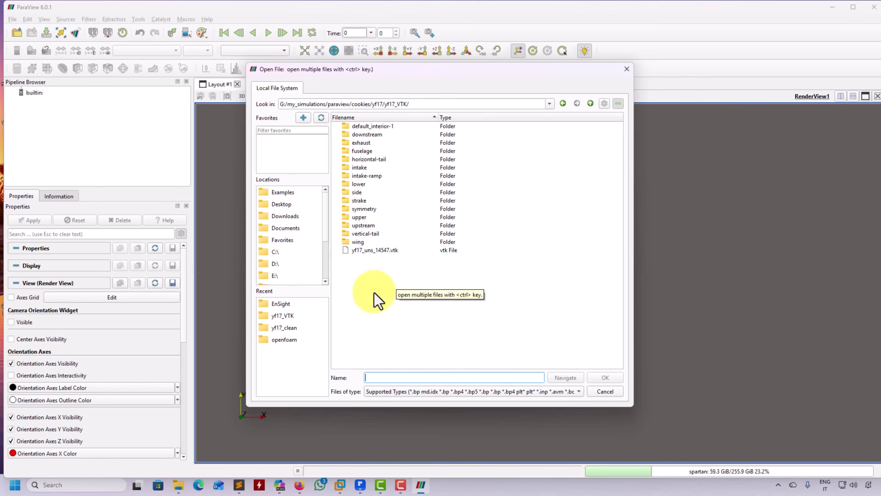
{"action": "left_click", "coordinate": [360, 288]}
{"action": "left_click", "coordinate": [396, 251]}
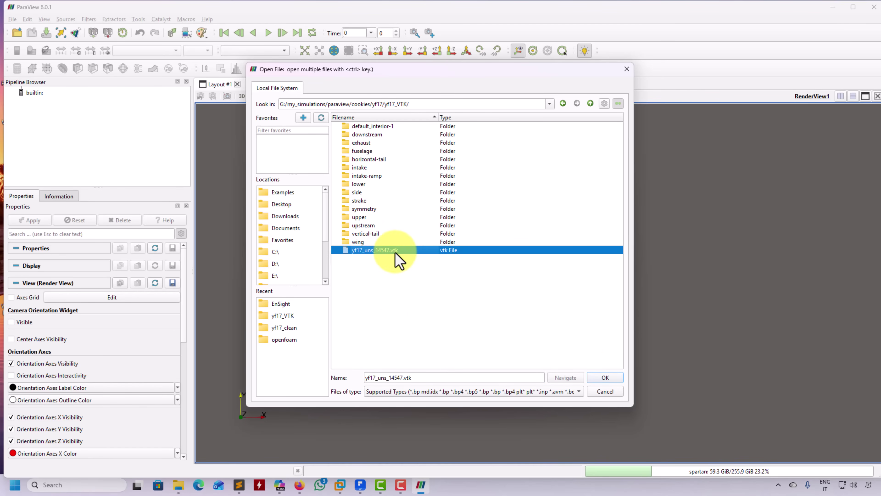
{"action": "left_click", "coordinate": [607, 379]}
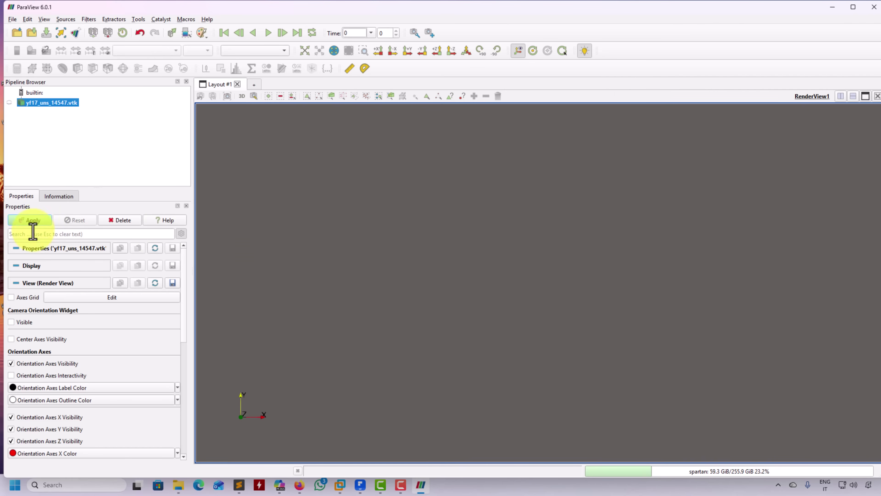
{"action": "left_click", "coordinate": [35, 221]}
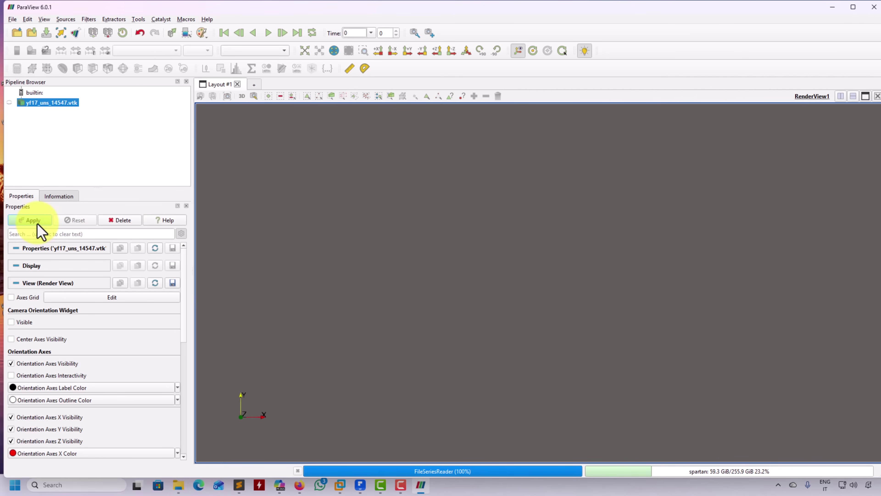
Display the yf17_uns_14547.vtk dataset with the Volume representation, accepting the representation change.
{"action": "left_click_drag", "start_coordinate": [299, 286], "coordinate": [306, 222]}
{"action": "left_click", "coordinate": [279, 51]}
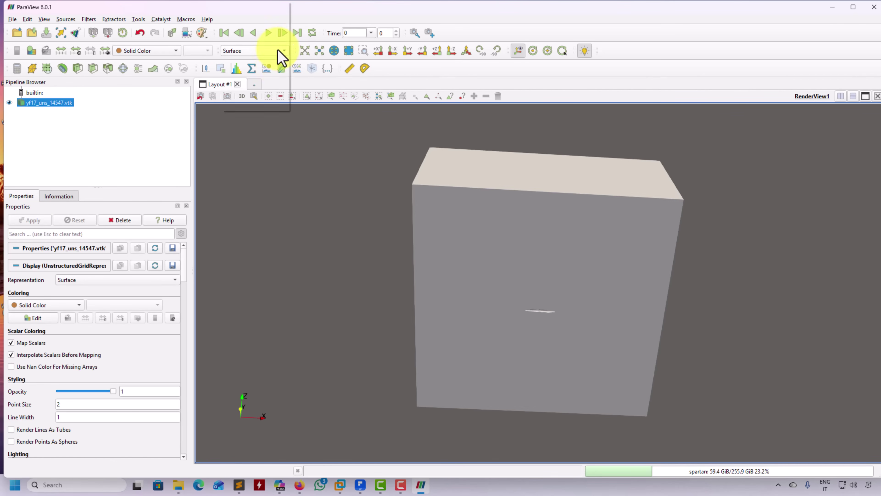
{"action": "left_click", "coordinate": [262, 94]}
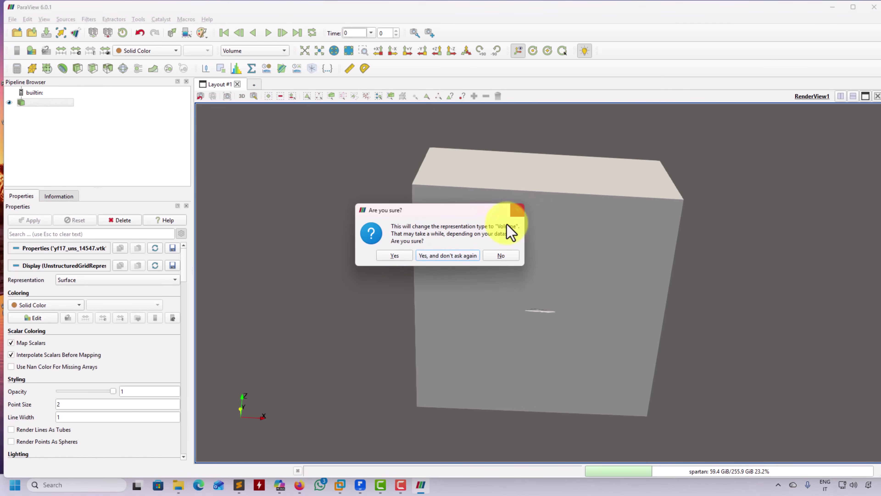
{"action": "left_click", "coordinate": [395, 259]}
{"action": "left_click_drag", "start_coordinate": [393, 261], "coordinate": [357, 260]}
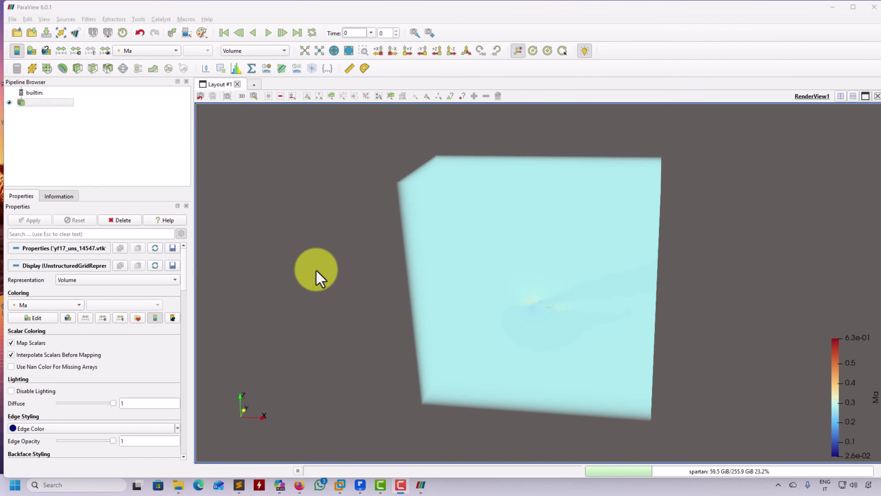
Open the Color Map Editor and add two opacity points forming a vertical step from 0 to 1 at Ma about 0.452.
{"action": "left_click", "coordinate": [32, 55]}
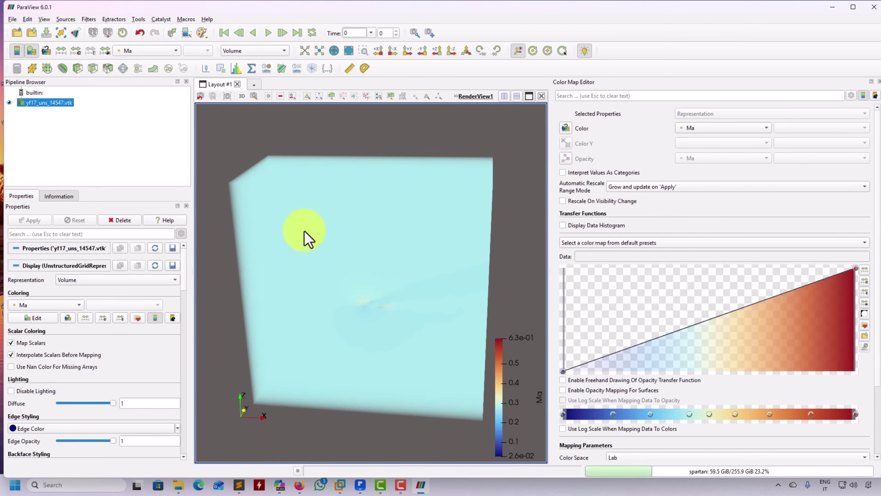
{"action": "left_click_drag", "start_coordinate": [472, 203], "coordinate": [421, 249]}
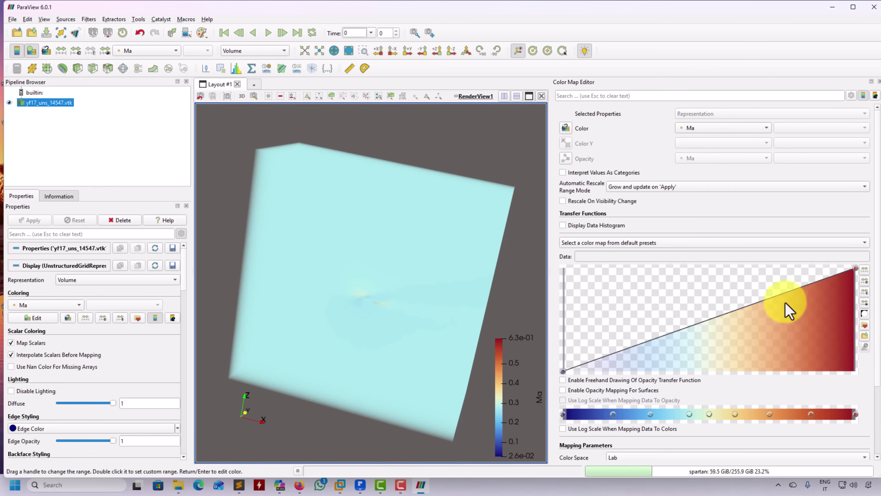
{"action": "left_click", "coordinate": [775, 295]}
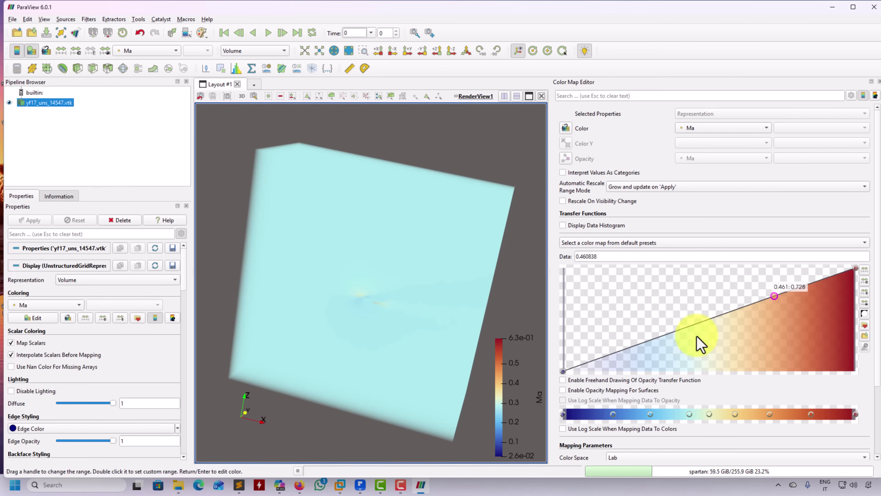
{"action": "left_click", "coordinate": [690, 325]}
{"action": "left_click_drag", "start_coordinate": [775, 296], "coordinate": [768, 259]}
{"action": "left_click_drag", "start_coordinate": [690, 326], "coordinate": [769, 389]}
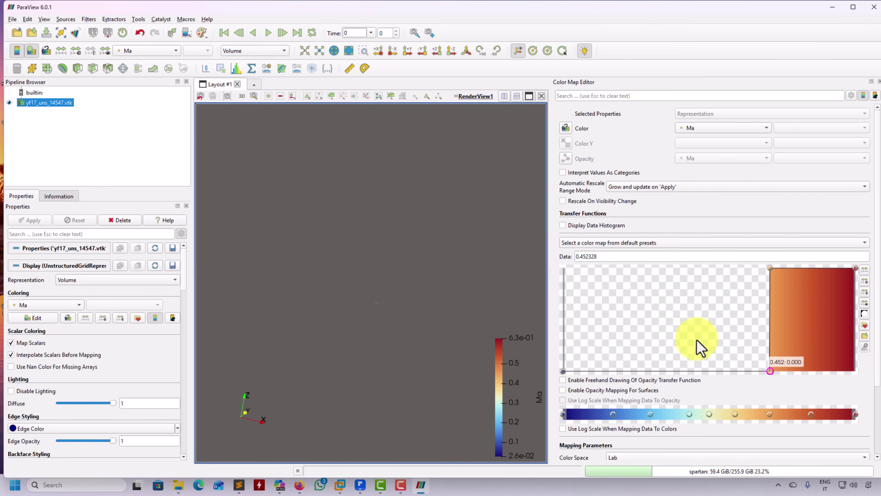
Shift the Ma opacity function's upper point to about 0.394 and its zero-opacity point to about 0.321.
{"action": "left_click_drag", "start_coordinate": [759, 375], "coordinate": [742, 382]}
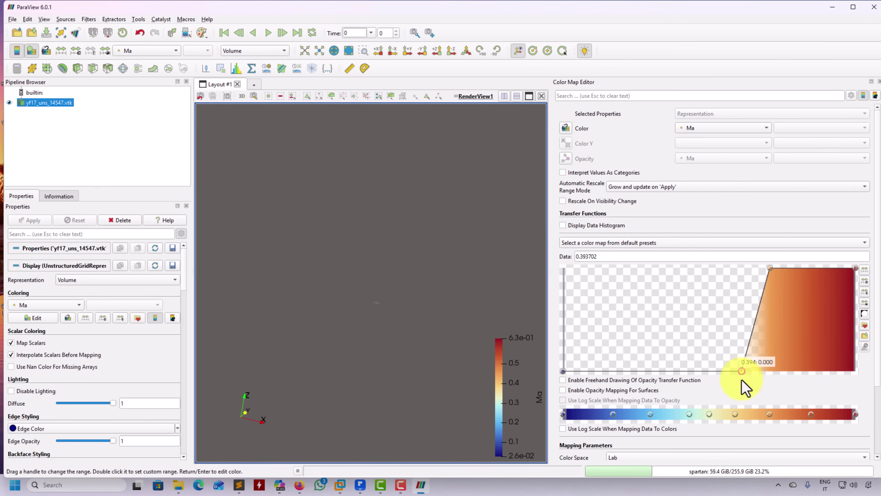
{"action": "left_click_drag", "start_coordinate": [754, 266], "coordinate": [705, 261]}
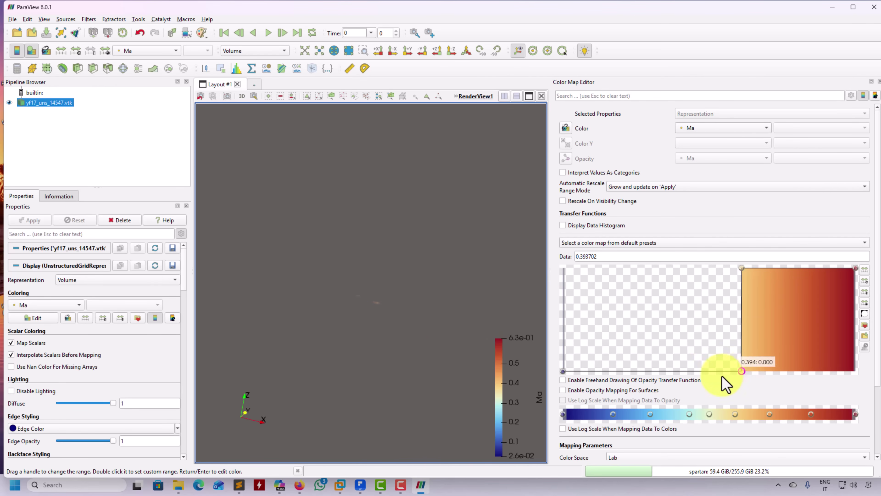
{"action": "left_click_drag", "start_coordinate": [742, 372], "coordinate": [706, 371]}
{"action": "left_click_drag", "start_coordinate": [372, 315], "coordinate": [384, 341]}
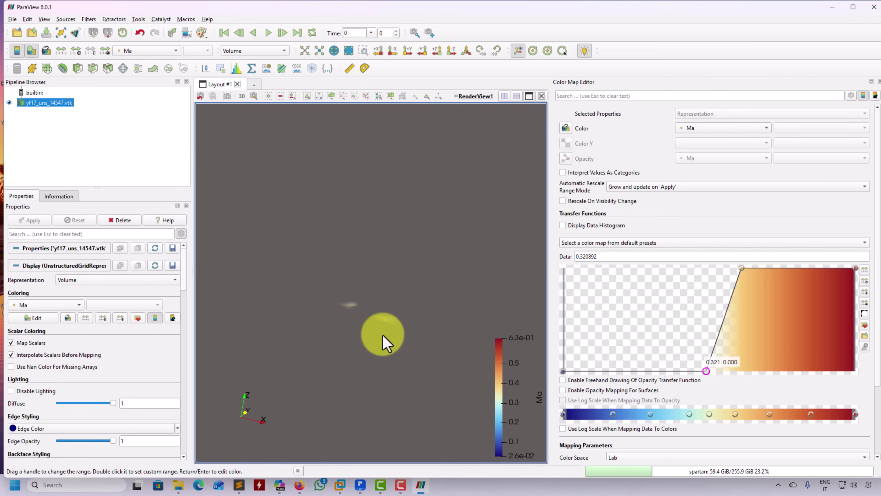
Align both intermediate opacity points at Ma about 0.296 to form a vertical step, and examine the rendered volume up close.
{"action": "left_click_drag", "start_coordinate": [706, 370], "coordinate": [663, 371]}
{"action": "left_click_drag", "start_coordinate": [743, 270], "coordinate": [693, 272]}
{"action": "left_click_drag", "start_coordinate": [665, 373], "coordinate": [738, 394]}
{"action": "left_click_drag", "start_coordinate": [335, 350], "coordinate": [389, 288]}
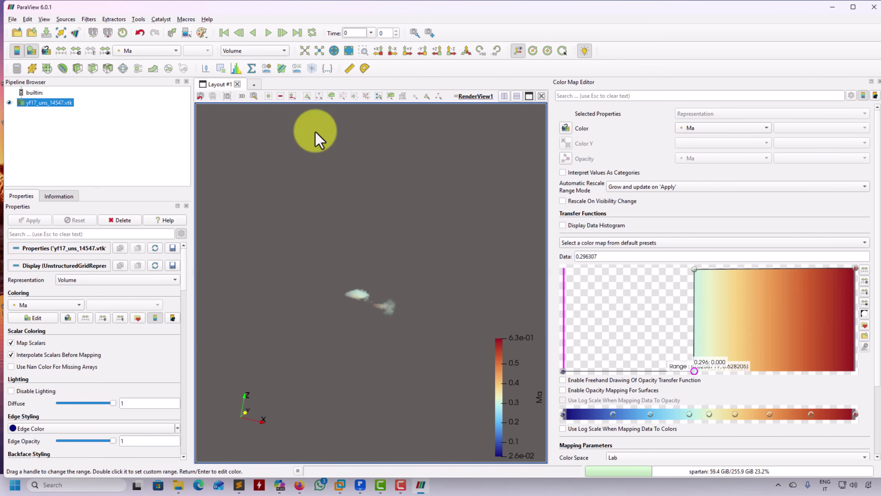
{"action": "right_click_drag", "start_coordinate": [386, 287], "coordinate": [394, 352]}
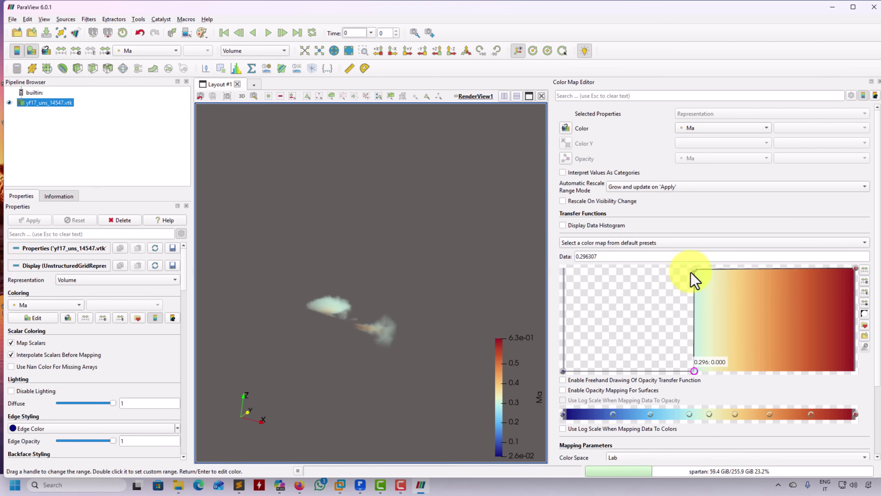
Move the upper opacity point to Ma about 0.342 with opacity 0.884, and remove a trial point added near 0.486.
{"action": "left_click", "coordinate": [717, 280]}
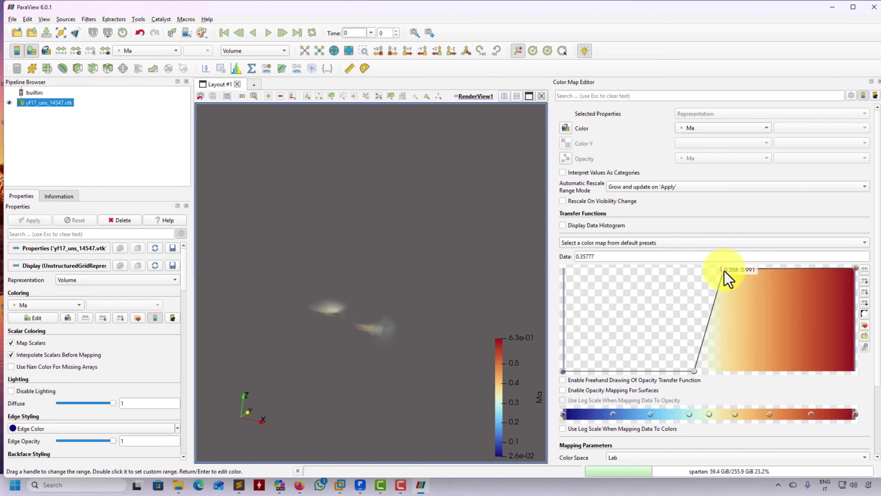
{"action": "left_click", "coordinate": [785, 275]}
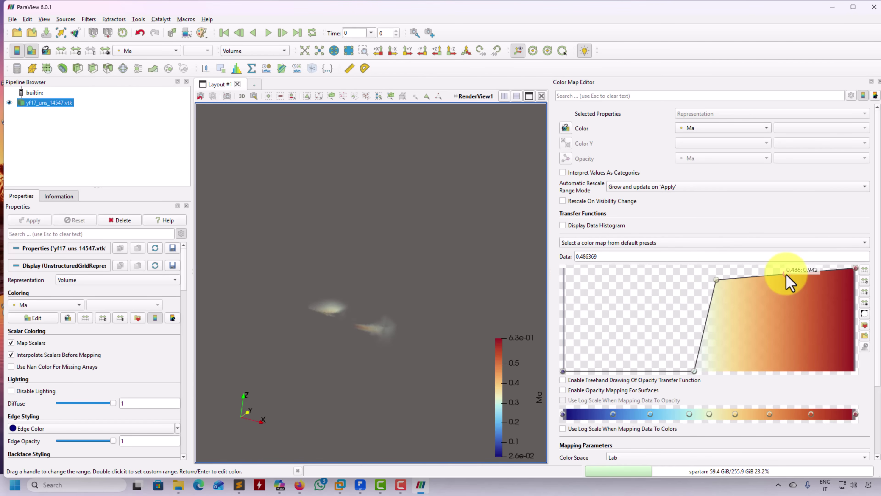
{"action": "key", "text": "Delete"}
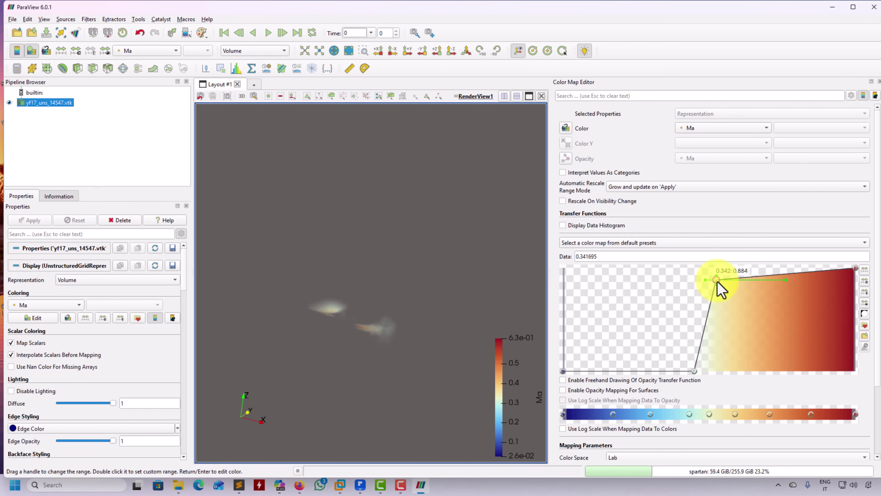
Add and delete a trial opacity point near Ma 0.419, and move the upper point to about 0.322 with opacity 0.929.
{"action": "left_click", "coordinate": [757, 279]}
{"action": "mouse_move", "coordinate": [752, 282]}
{"action": "left_mouse_down"}
{"action": "mouse_move", "coordinate": [800, 283]}
{"action": "mouse_move", "coordinate": [760, 281]}
{"action": "left_mouse_up"}
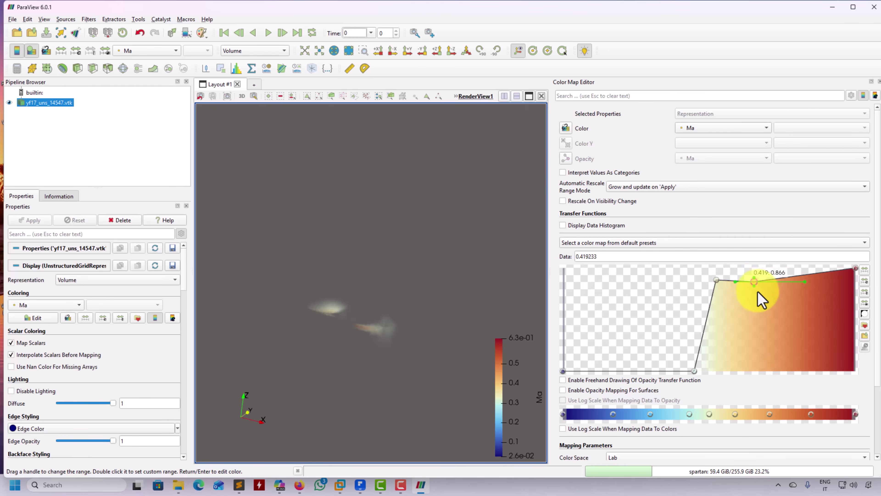
{"action": "left_click_drag", "start_coordinate": [759, 284], "coordinate": [754, 286]}
{"action": "key", "text": "Delete"}
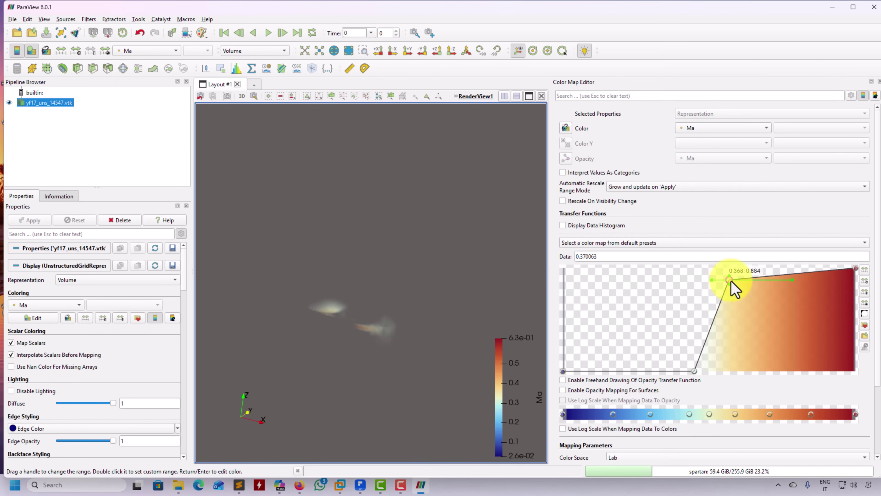
{"action": "mouse_move", "coordinate": [718, 280]}
{"action": "left_mouse_down"}
{"action": "mouse_move", "coordinate": [722, 299]}
{"action": "mouse_move", "coordinate": [706, 290]}
{"action": "mouse_move", "coordinate": [708, 275]}
{"action": "left_mouse_up"}
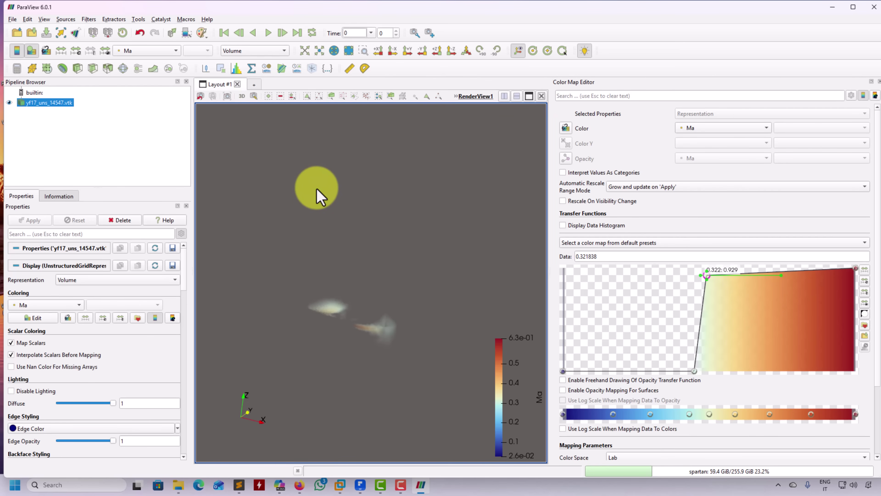
Delete both intermediate opacity points to restore the linear ramp, and close the Color Map Editor.
{"action": "key", "text": "Delete"}
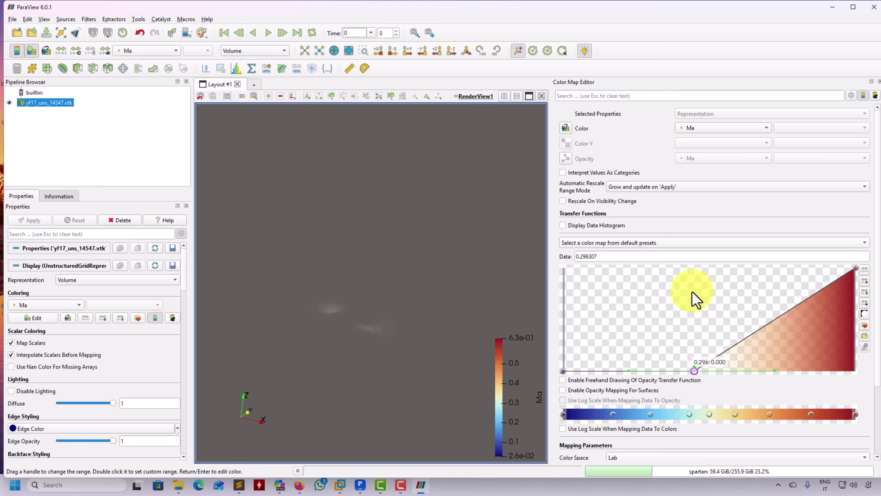
{"action": "key", "text": "Delete"}
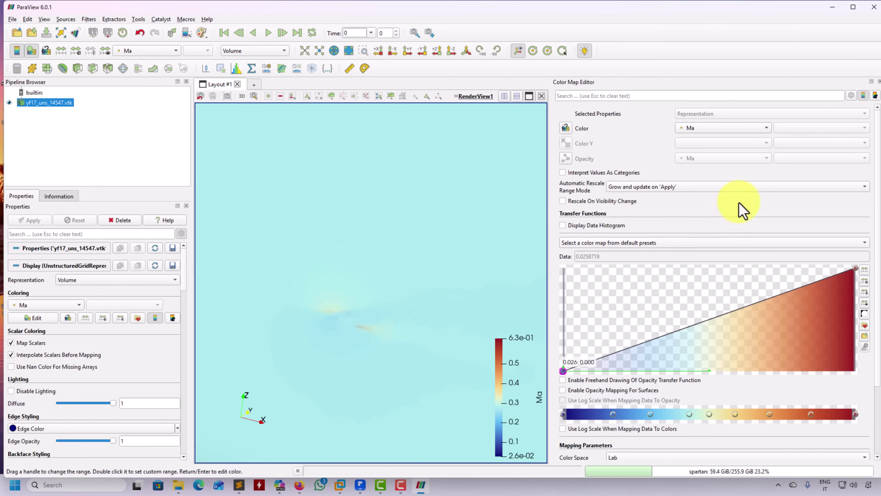
{"action": "left_click", "coordinate": [880, 82]}
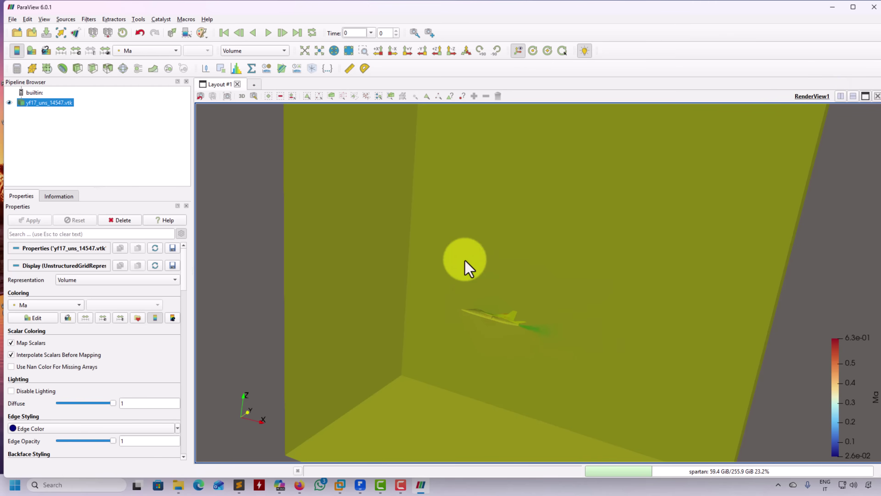
{"action": "scroll", "coordinate": [447, 345], "scroll_direction": "down", "scroll_amount": 2}
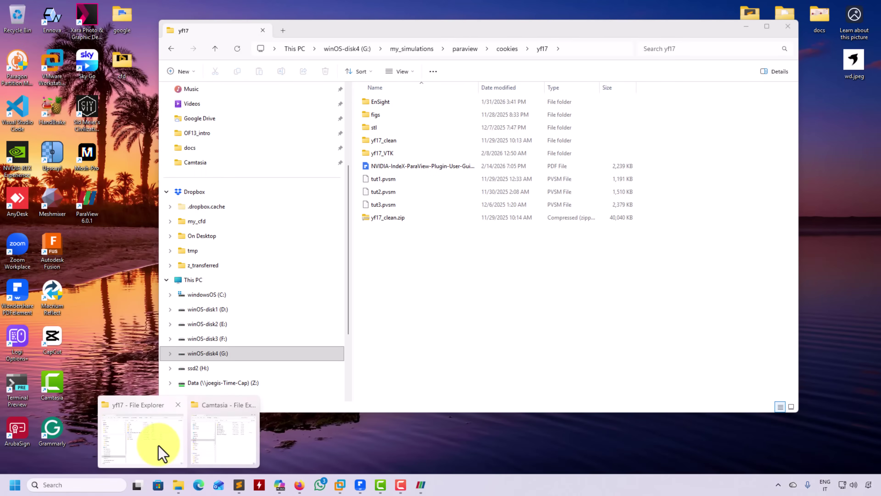
Examine the contents of the yf17_VTK folder in File Explorer, and return to the rendered volume in ParaView.
{"action": "left_click", "coordinate": [158, 446]}
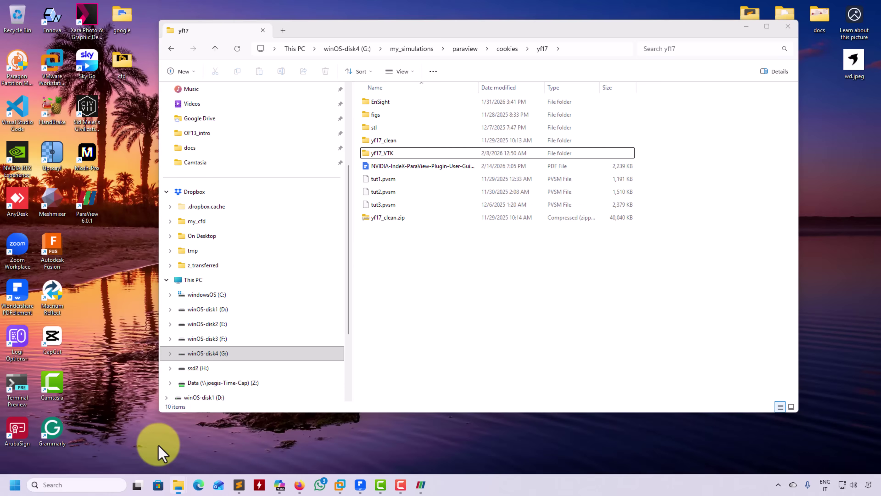
{"action": "left_click", "coordinate": [394, 153]}
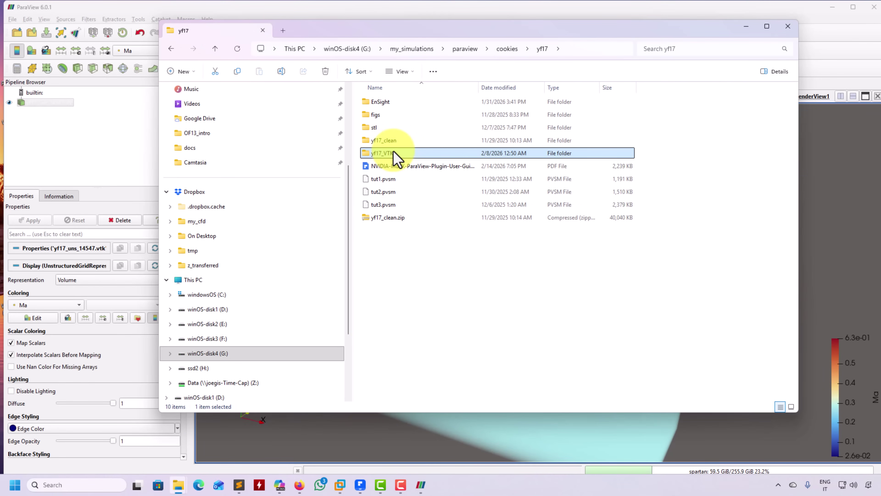
{"action": "double_click", "coordinate": [400, 155]}
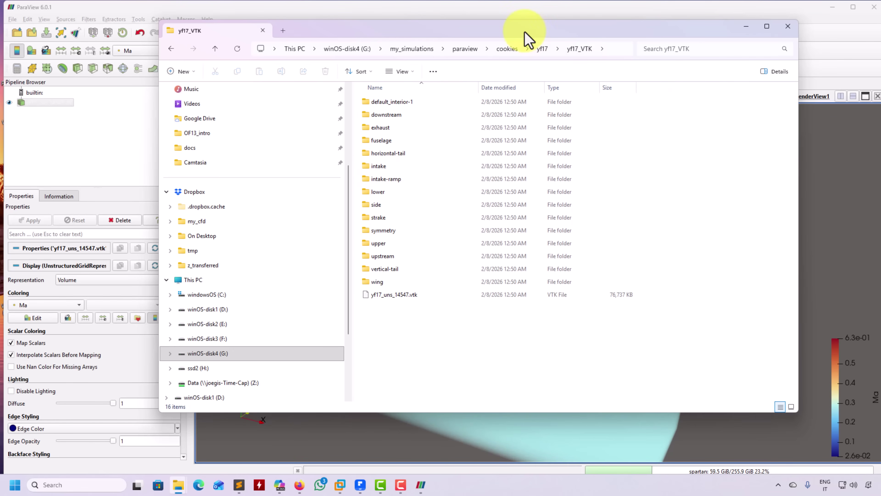
{"action": "left_click_drag", "start_coordinate": [528, 34], "coordinate": [401, 56]}
{"action": "left_click_drag", "start_coordinate": [570, 59], "coordinate": [543, 65]}
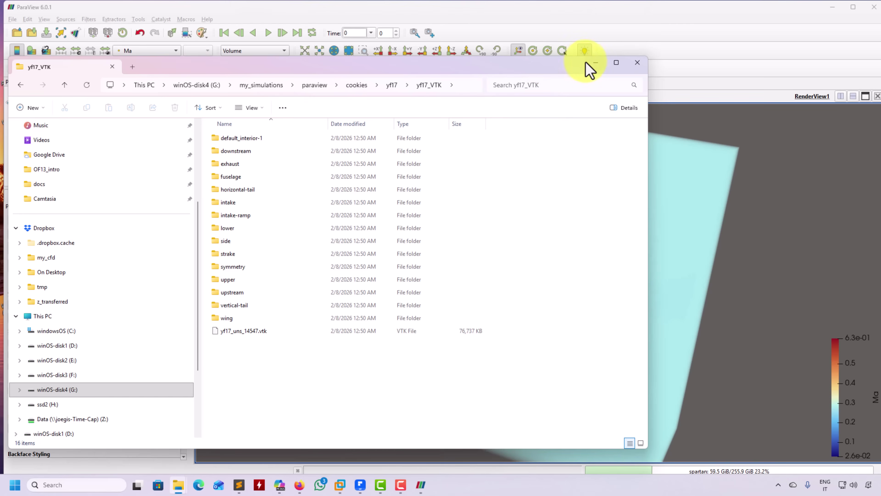
{"action": "left_click", "coordinate": [588, 63]}
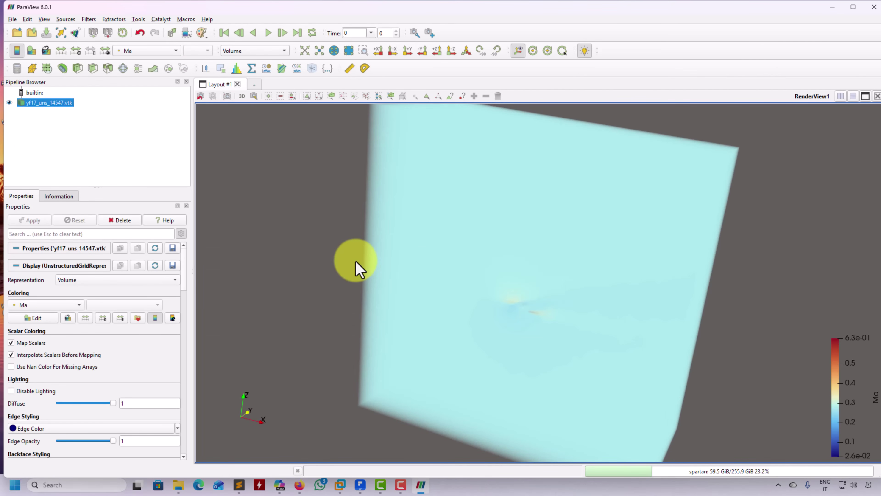
{"action": "left_click_drag", "start_coordinate": [349, 290], "coordinate": [365, 266]}
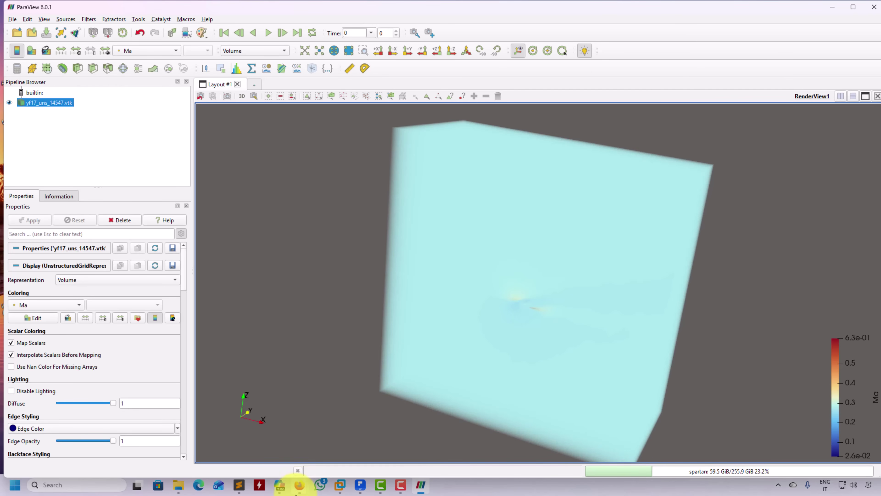
Switch to the browser and review the ParaView v6.0 Windows downloads, version list and NVIDIA IndeX plugin user guide entry, and return to ParaView.
{"action": "mouse_move", "coordinate": [299, 484]}
{"action": "left_click", "coordinate": [354, 459]}
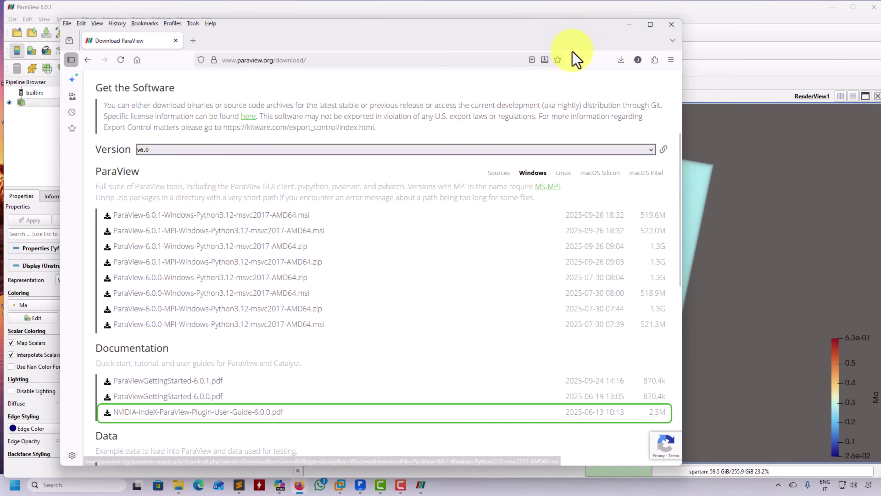
{"action": "left_click_drag", "start_coordinate": [572, 43], "coordinate": [533, 48]}
{"action": "scroll", "coordinate": [413, 226], "scroll_direction": "up", "scroll_amount": 2}
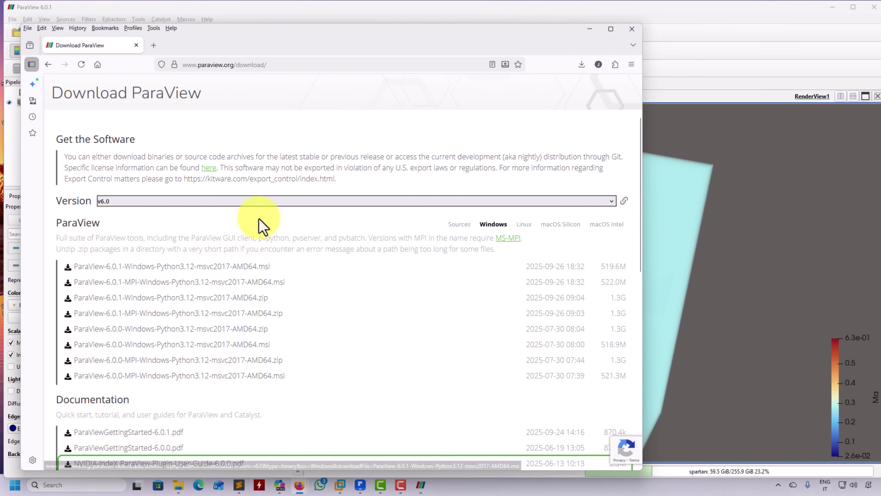
{"action": "left_click", "coordinate": [269, 201]}
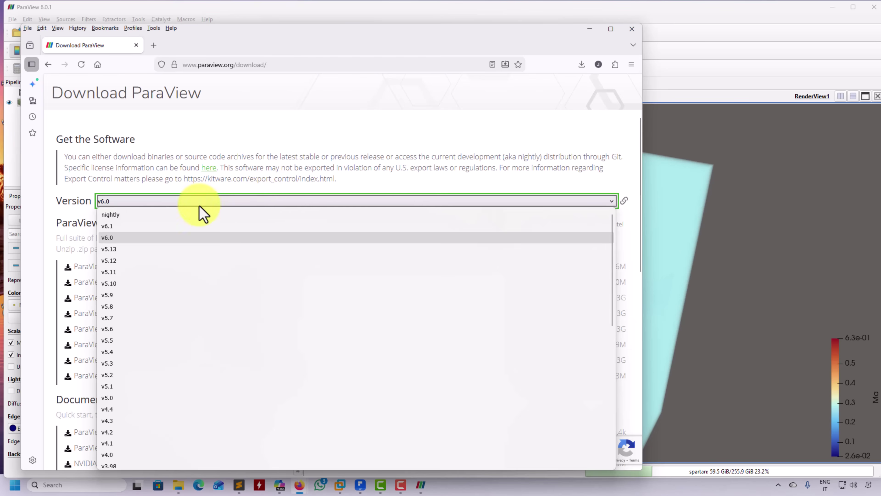
{"action": "left_click", "coordinate": [49, 244]}
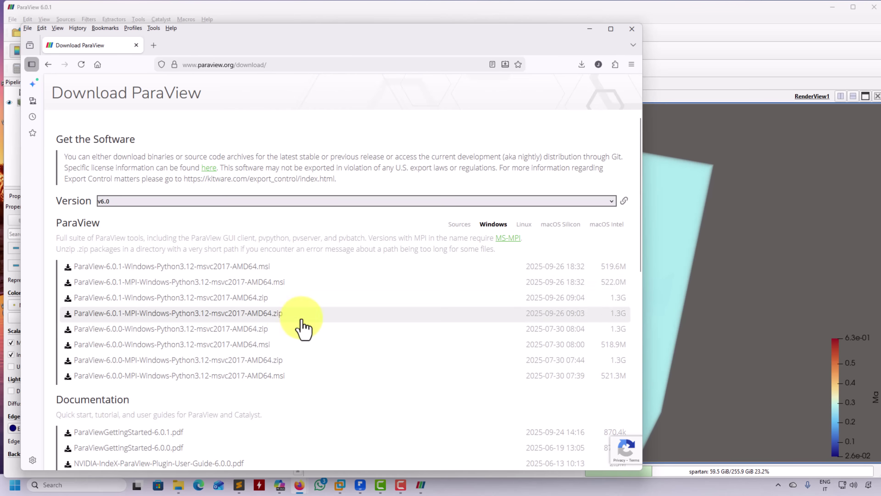
{"action": "scroll", "coordinate": [302, 326], "scroll_direction": "down", "scroll_amount": 4}
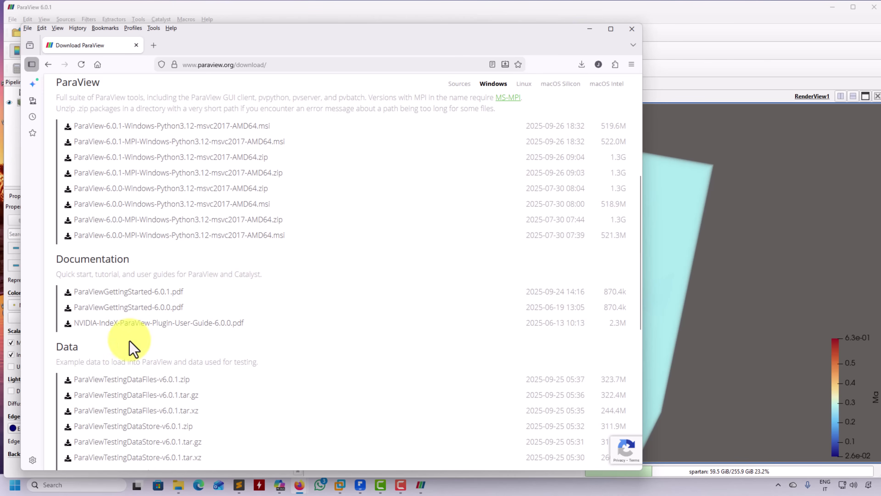
{"action": "left_click", "coordinate": [589, 28]}
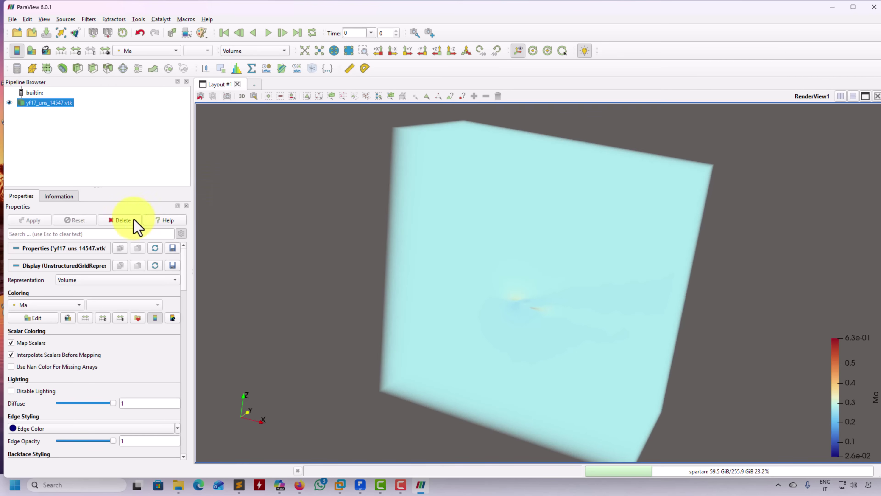
Load the pvNVIDIAIndeX plugin through the Plugin Manager.
{"action": "left_click", "coordinate": [139, 19]}
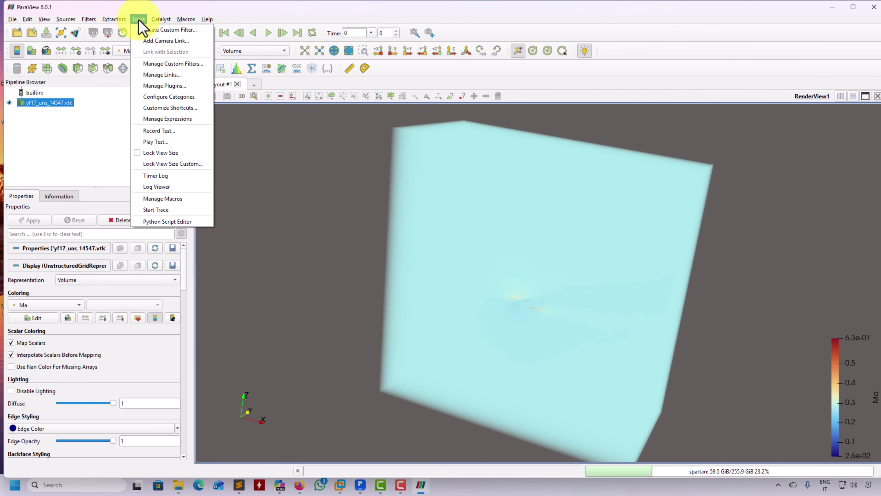
{"action": "left_click", "coordinate": [164, 85]}
{"action": "scroll", "coordinate": [354, 233], "scroll_direction": "down", "scroll_amount": 3}
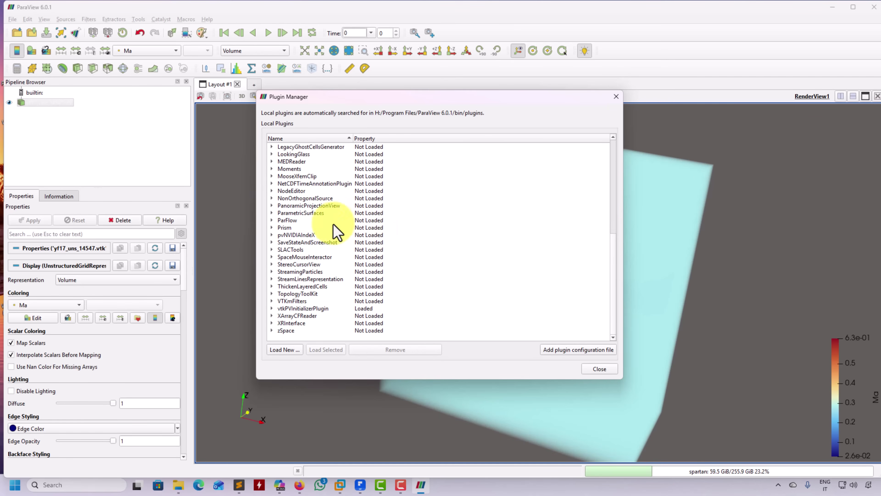
{"action": "scroll", "coordinate": [318, 203], "scroll_direction": "up", "scroll_amount": 3}
{"action": "scroll", "coordinate": [322, 207], "scroll_direction": "down", "scroll_amount": 3}
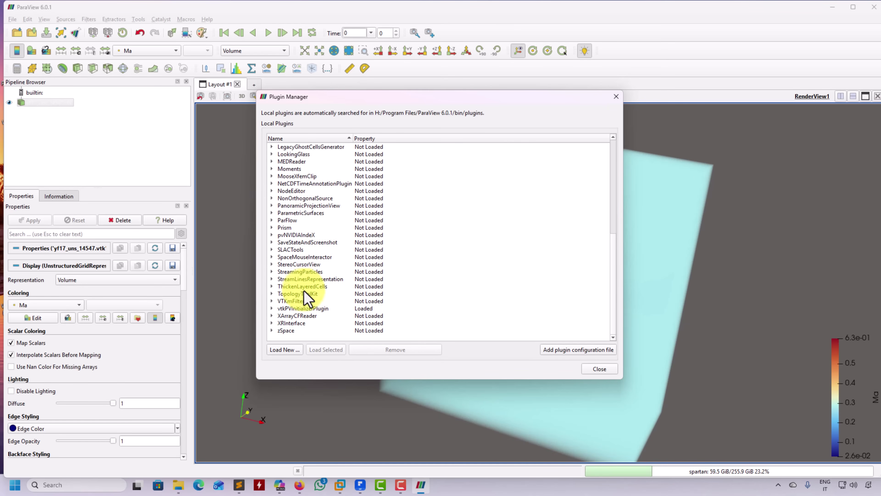
{"action": "left_click", "coordinate": [297, 235]}
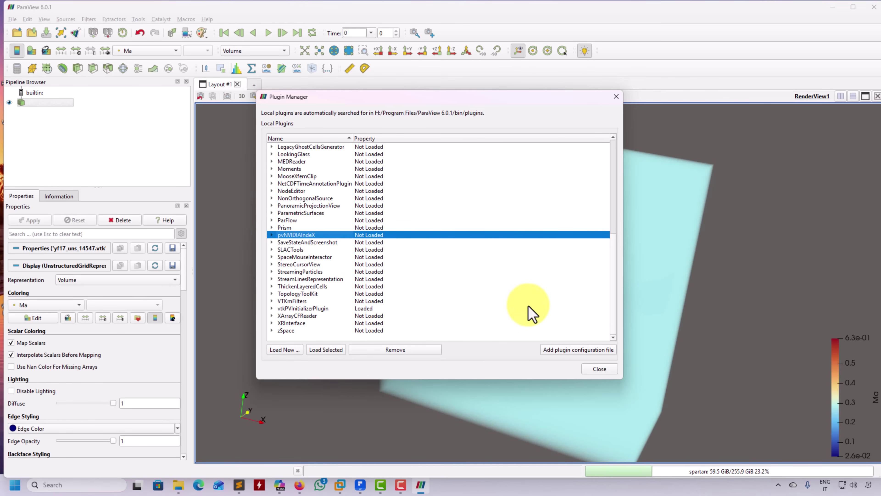
{"action": "left_click", "coordinate": [325, 350]}
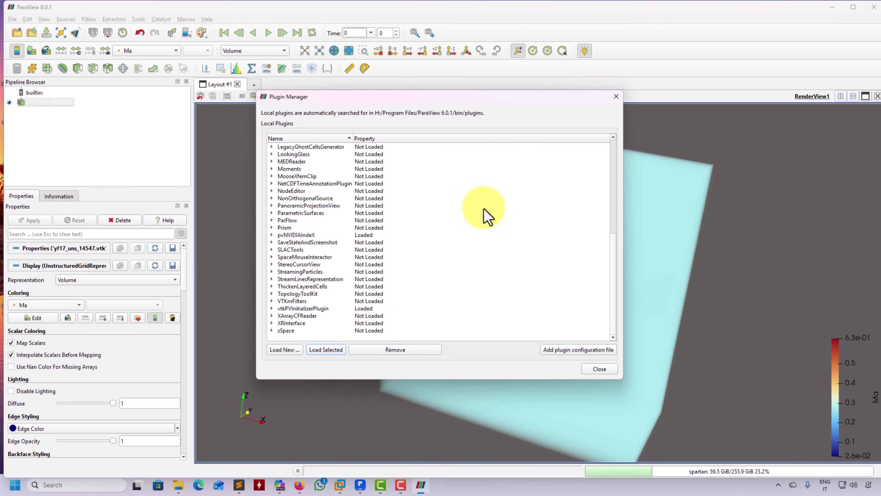
{"action": "left_click", "coordinate": [617, 99]}
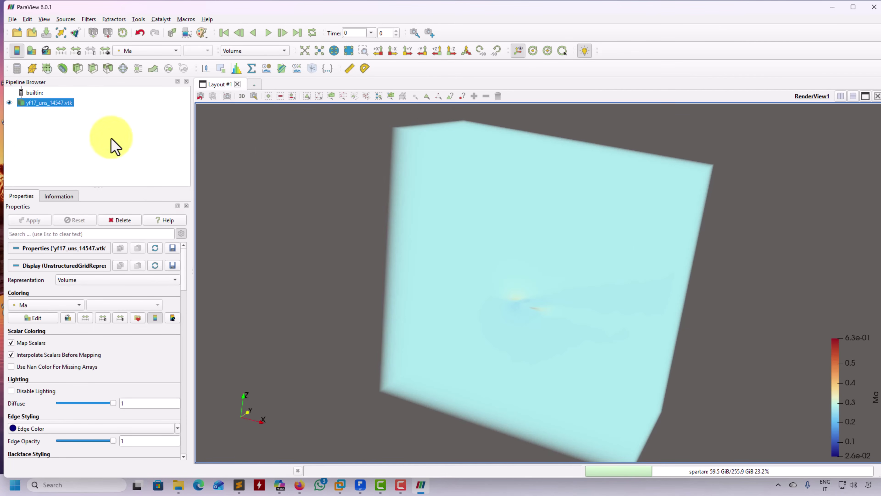
Reselect the Volume representation for yf17_uns_14547.vtk, and delete the dataset from the pipeline.
{"action": "left_click", "coordinate": [259, 52]}
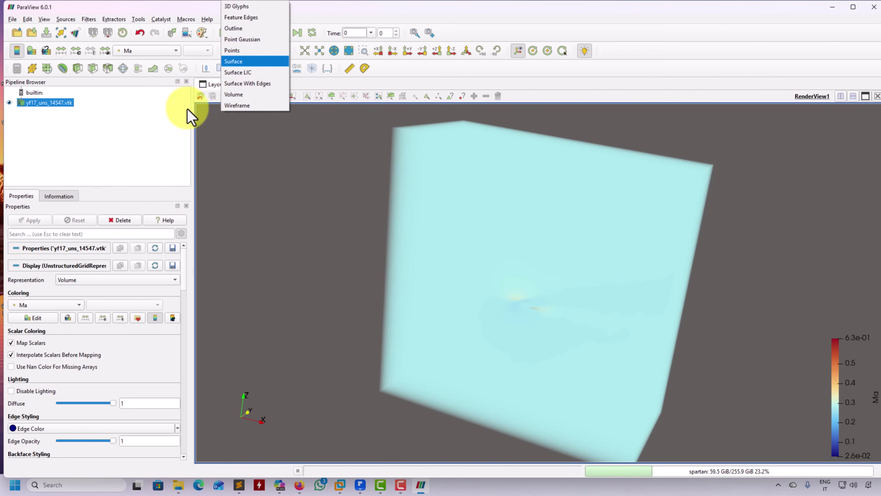
{"action": "left_click", "coordinate": [248, 92]}
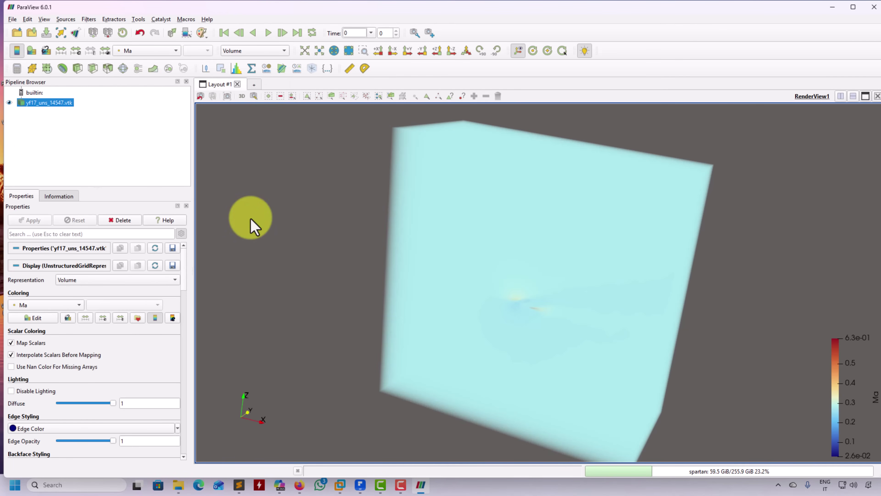
{"action": "left_click", "coordinate": [120, 220]}
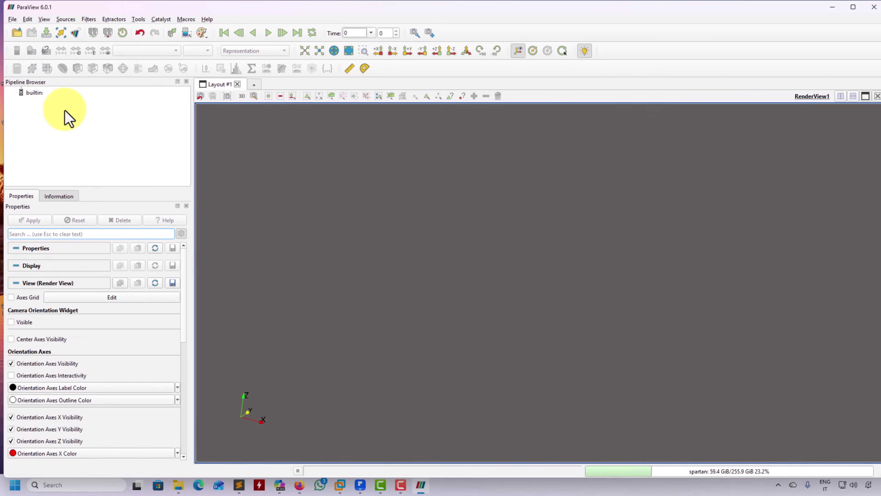
Inspect the pvNVIDIAIndeX plugin's load status and details in the Plugin Manager.
{"action": "left_click", "coordinate": [139, 19]}
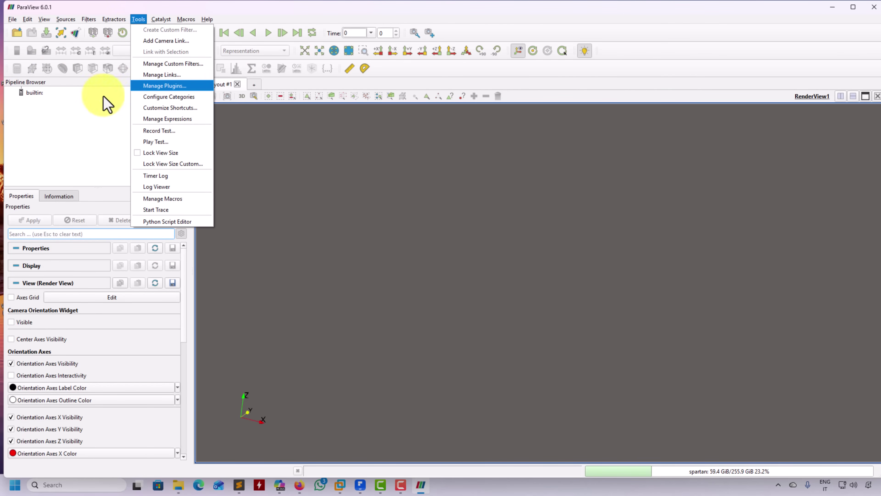
{"action": "left_click", "coordinate": [156, 87]}
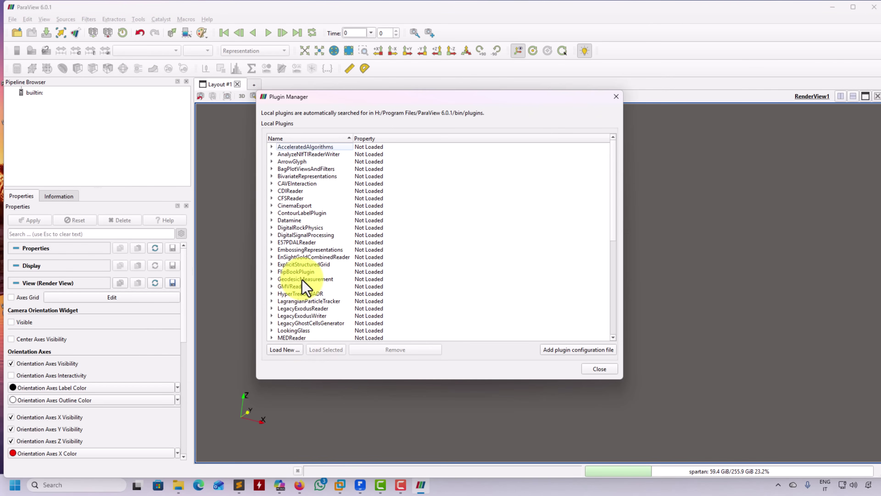
{"action": "scroll", "coordinate": [305, 288], "scroll_direction": "down", "scroll_amount": 5}
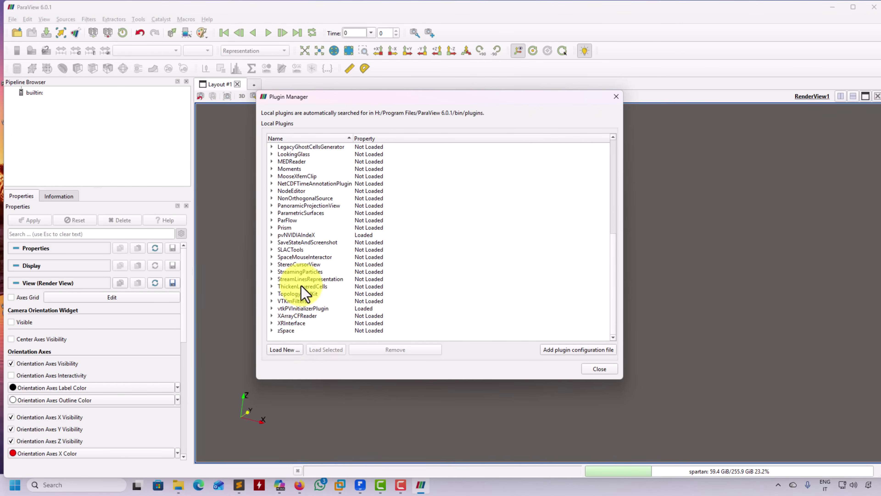
{"action": "left_click", "coordinate": [298, 235]}
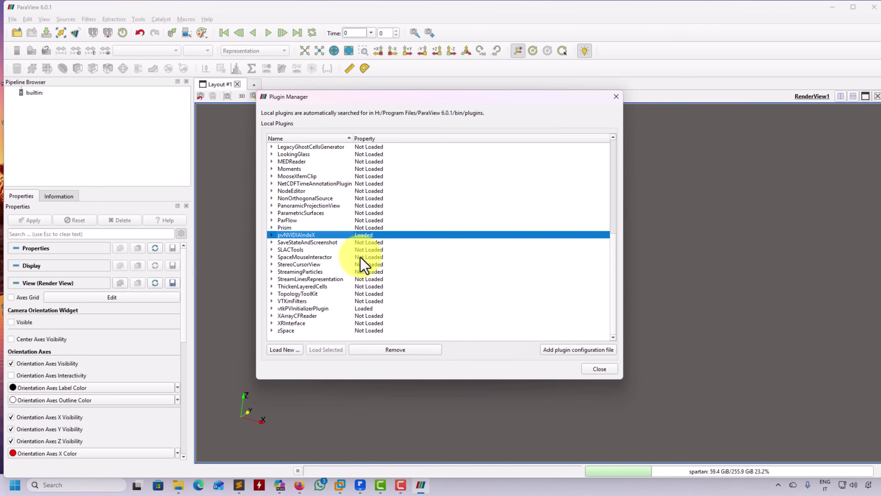
{"action": "left_click", "coordinate": [272, 235]}
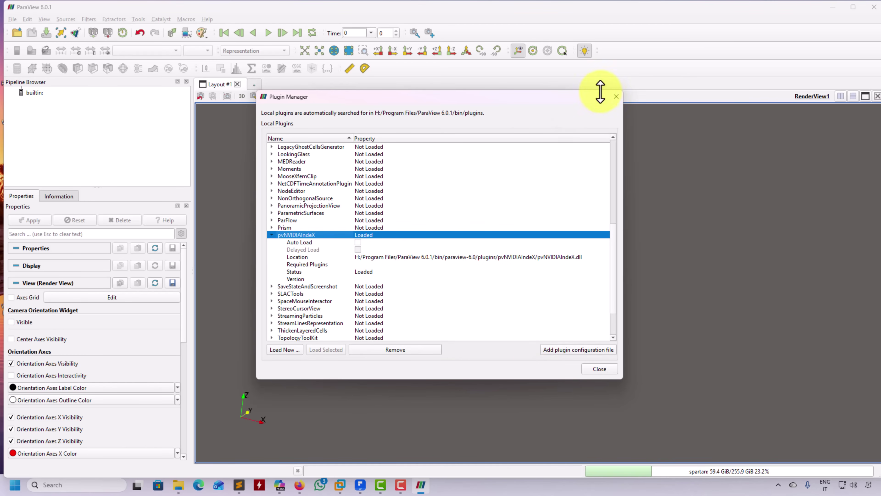
{"action": "left_click", "coordinate": [616, 96]}
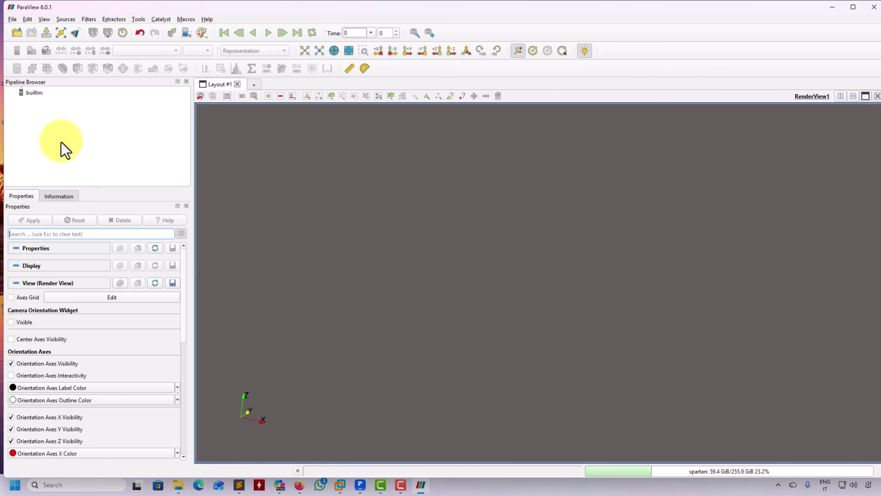
Load yf17_uns_14547.vtk from the yf17_VTK folder and display it with the Volume representation.
{"action": "left_click", "coordinate": [18, 34]}
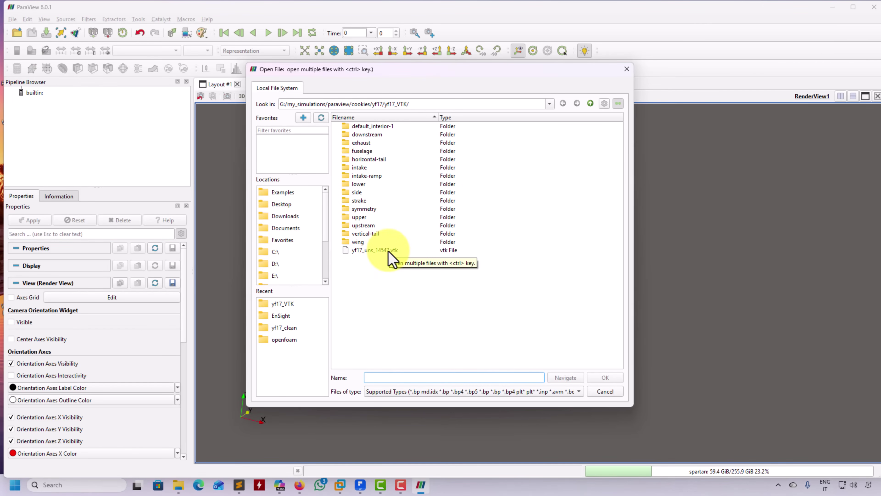
{"action": "double_click", "coordinate": [388, 251]}
{"action": "left_click", "coordinate": [29, 220]}
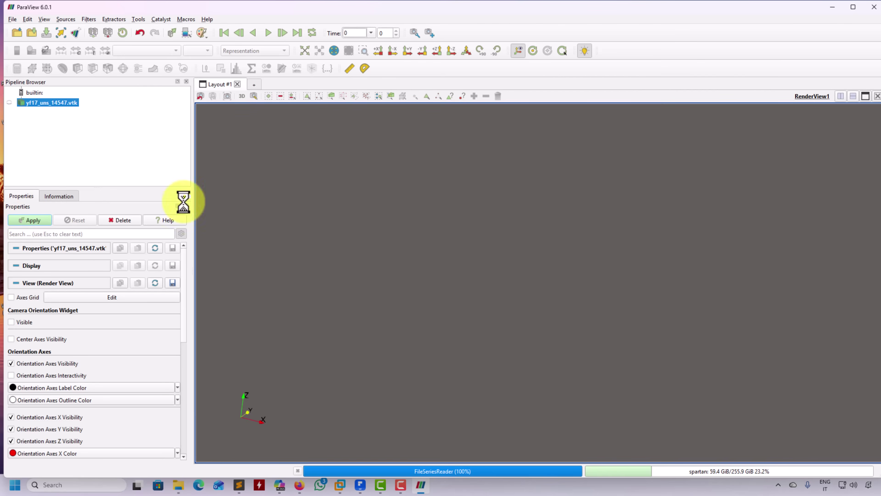
{"action": "left_click", "coordinate": [255, 52]}
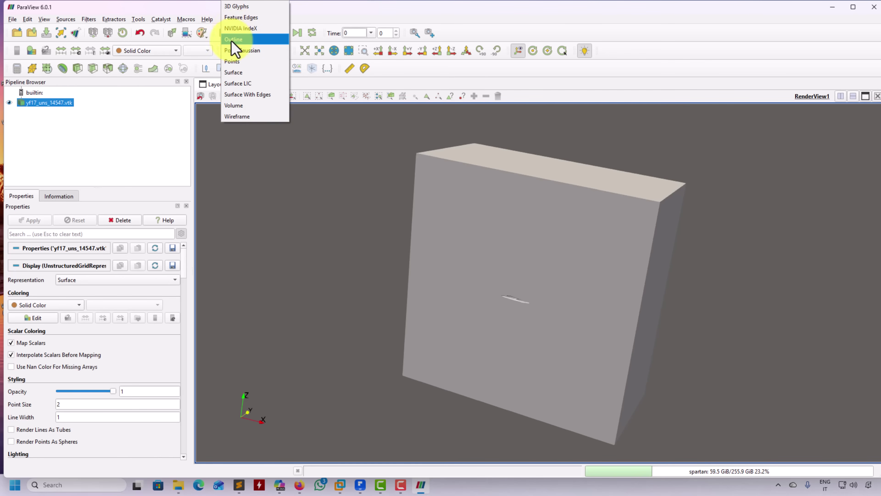
{"action": "left_click", "coordinate": [232, 105]}
{"action": "left_click", "coordinate": [395, 255]}
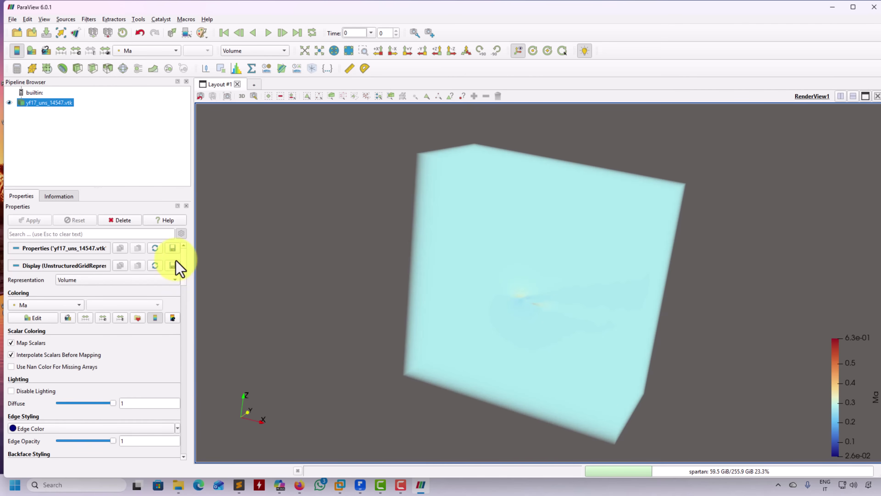
Look through the dataset's advanced display properties, and set its representation to NVIDIA IndeX.
{"action": "left_click_drag", "start_coordinate": [187, 274], "coordinate": [184, 298]}
{"action": "left_click", "coordinate": [178, 232]}
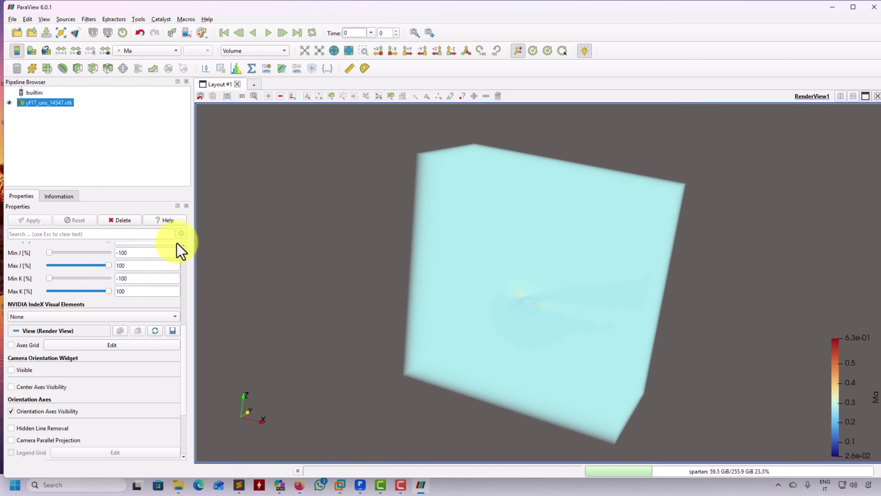
{"action": "left_click", "coordinate": [181, 234]}
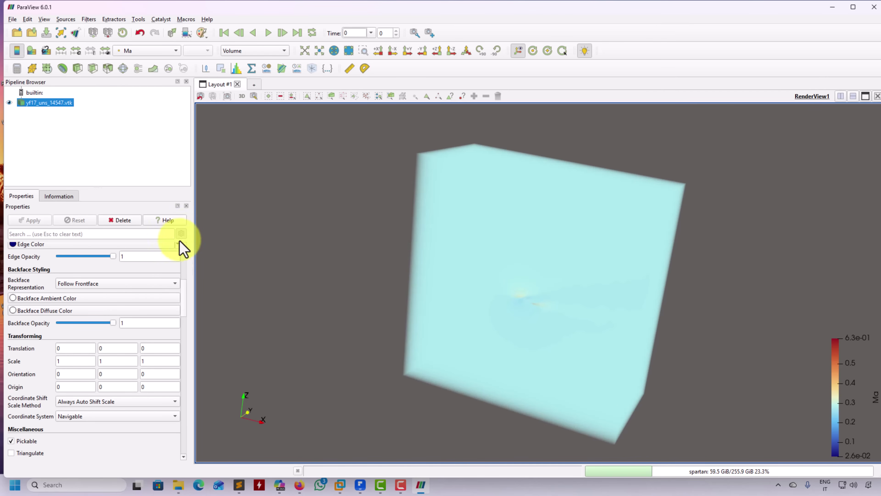
{"action": "left_click", "coordinate": [263, 51]}
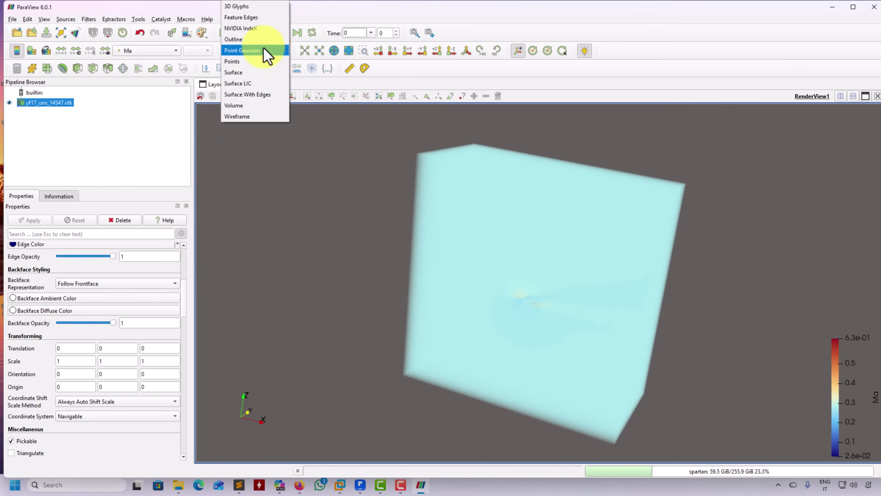
{"action": "left_click", "coordinate": [262, 30]}
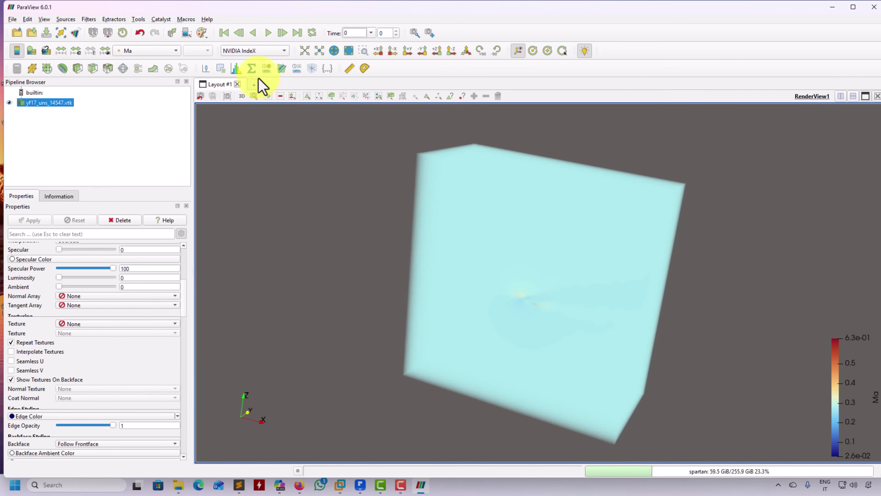
Look through the dataset's display properties, including the NVIDIA IndeX region of interest, volume and visual elements settings, and examine the rendered volume.
{"action": "scroll", "coordinate": [184, 332], "scroll_direction": "up", "scroll_amount": 3}
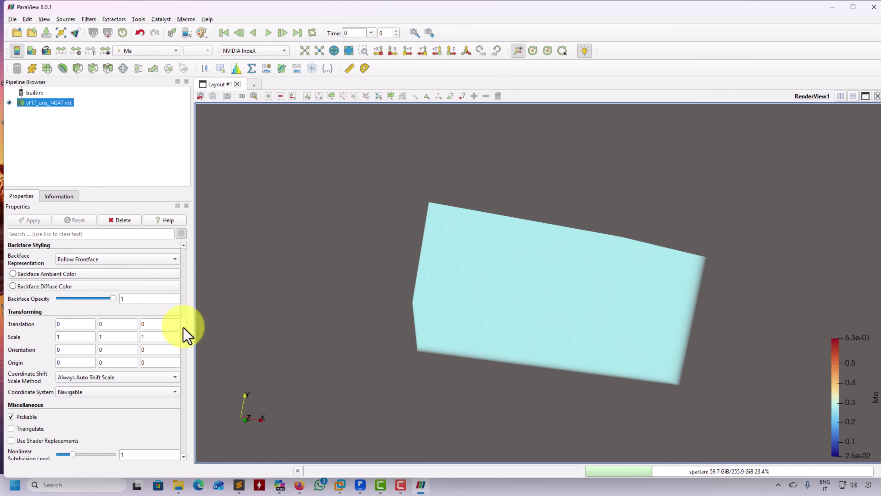
{"action": "scroll", "coordinate": [184, 328], "scroll_direction": "up", "scroll_amount": 10}
{"action": "scroll", "coordinate": [182, 339], "scroll_direction": "down", "scroll_amount": 15}
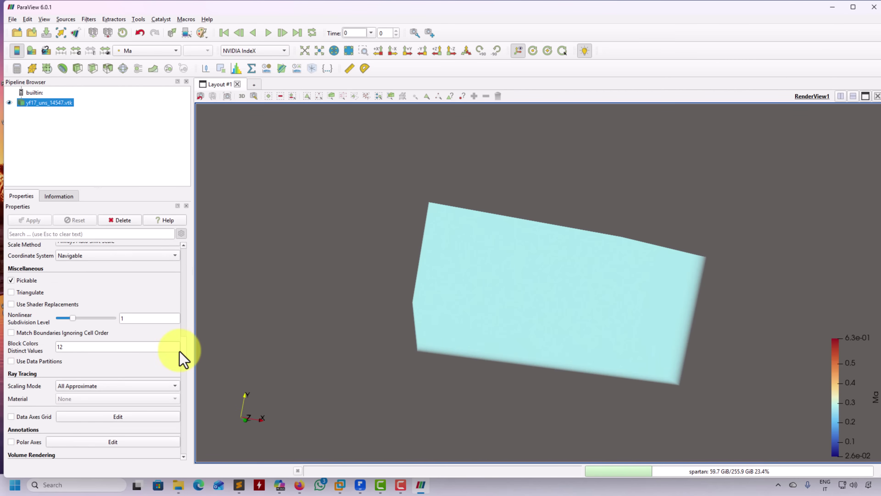
{"action": "scroll", "coordinate": [180, 361], "scroll_direction": "down", "scroll_amount": 10}
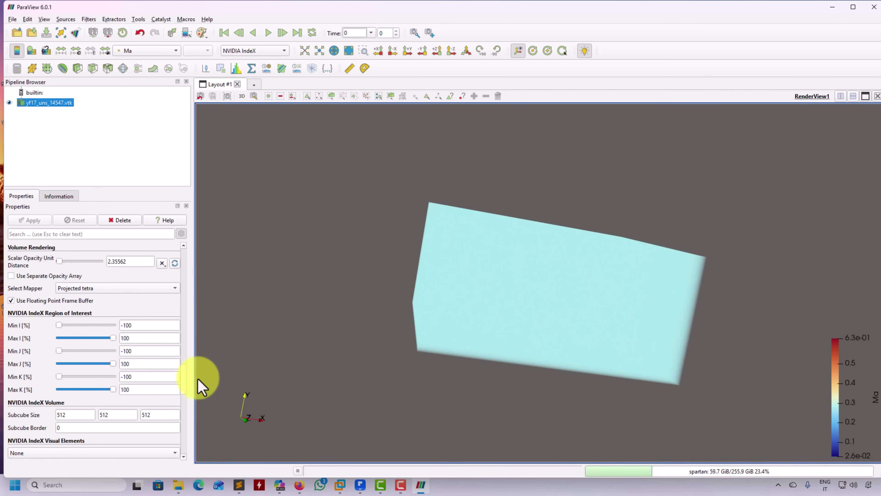
{"action": "left_click_drag", "start_coordinate": [186, 380], "coordinate": [185, 402]}
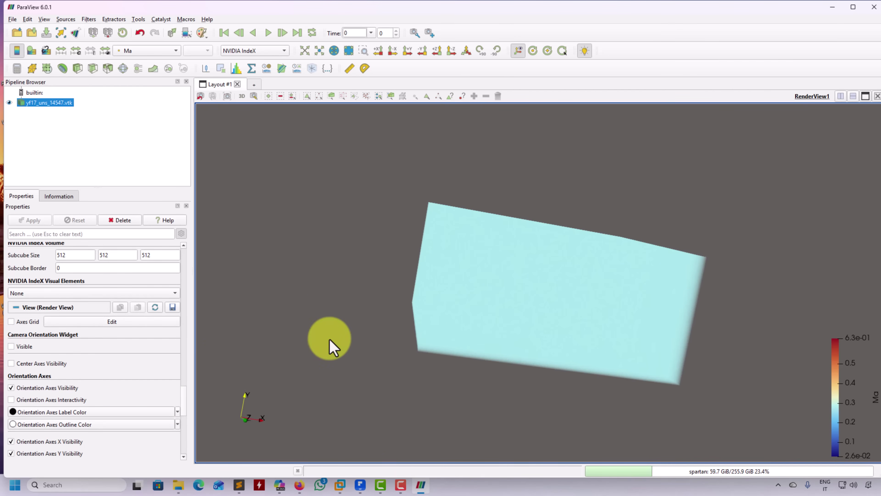
{"action": "left_click_drag", "start_coordinate": [329, 340], "coordinate": [316, 261]}
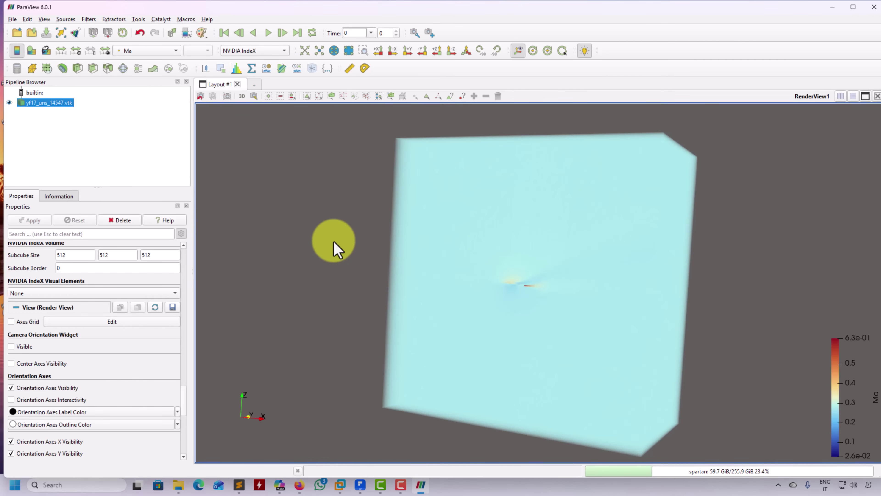
Reshape the Ma opacity curve with control points at full opacity near 0.39 and 0.48 and at zero opacity at 0.283.
{"action": "left_click", "coordinate": [30, 52]}
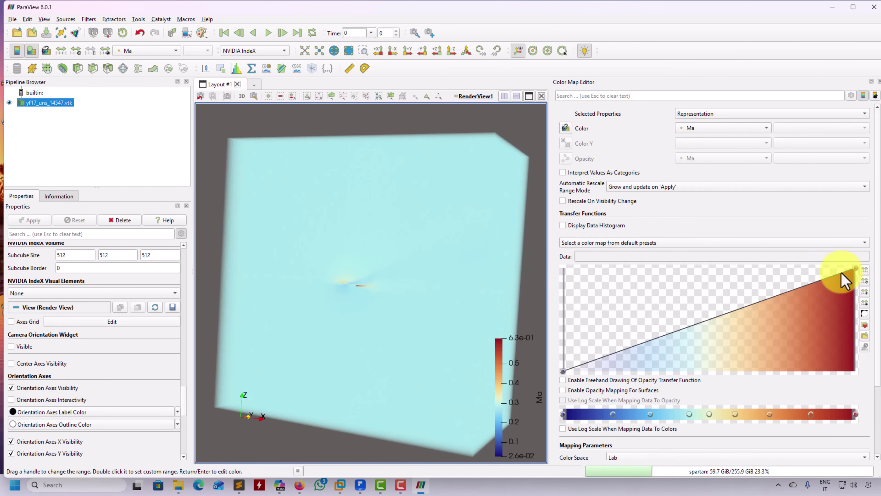
{"action": "left_click", "coordinate": [754, 305]}
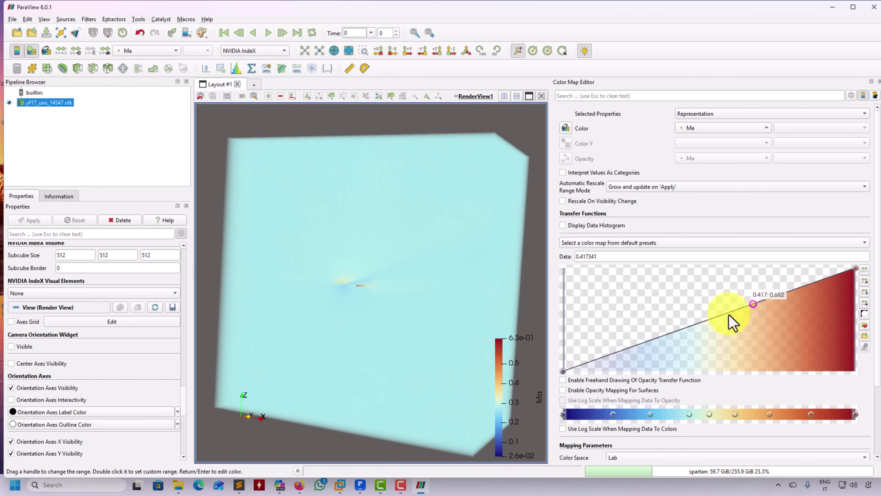
{"action": "left_click", "coordinate": [684, 328]}
{"action": "left_click_drag", "start_coordinate": [751, 305], "coordinate": [744, 262]}
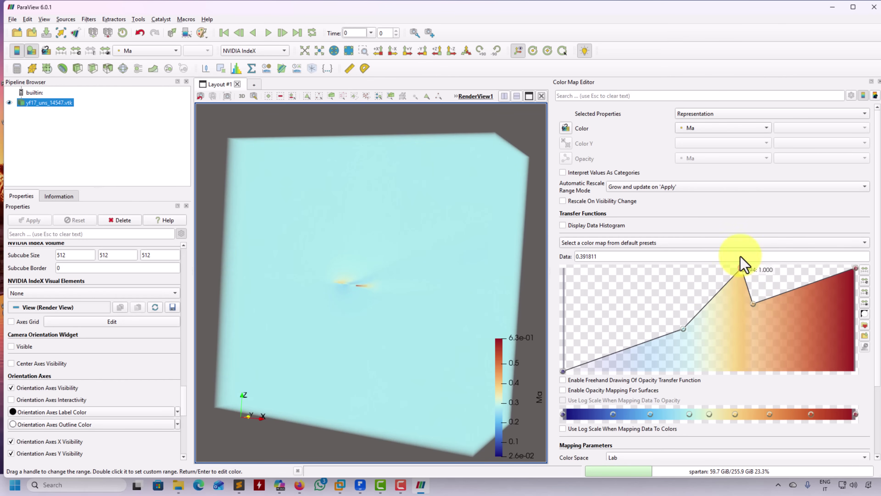
{"action": "left_click_drag", "start_coordinate": [766, 326], "coordinate": [783, 267]}
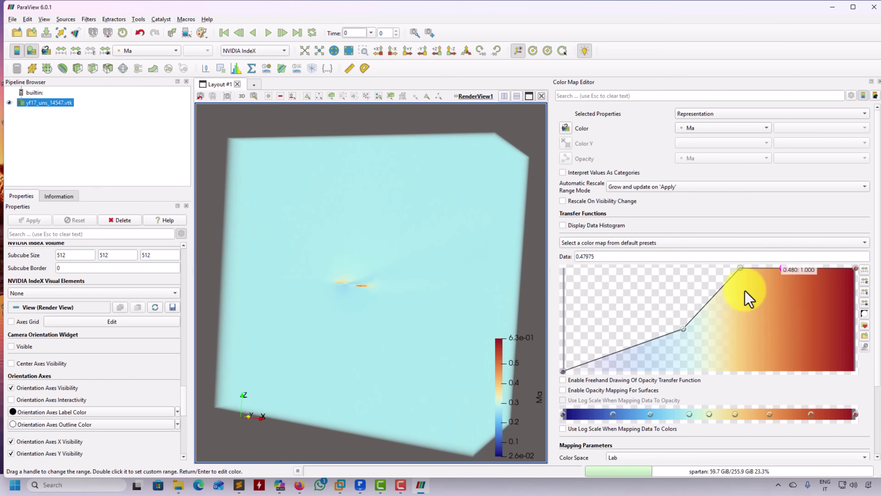
{"action": "left_click_drag", "start_coordinate": [686, 330], "coordinate": [688, 387]}
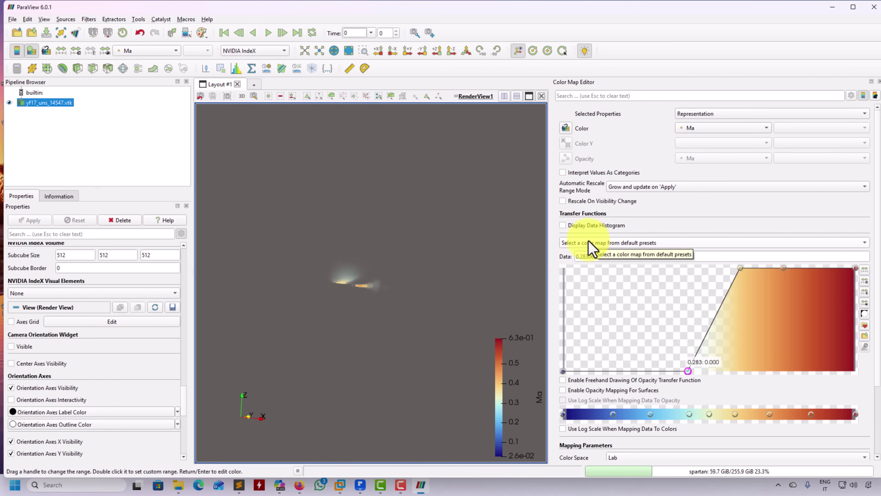
{"action": "left_click", "coordinate": [303, 52]}
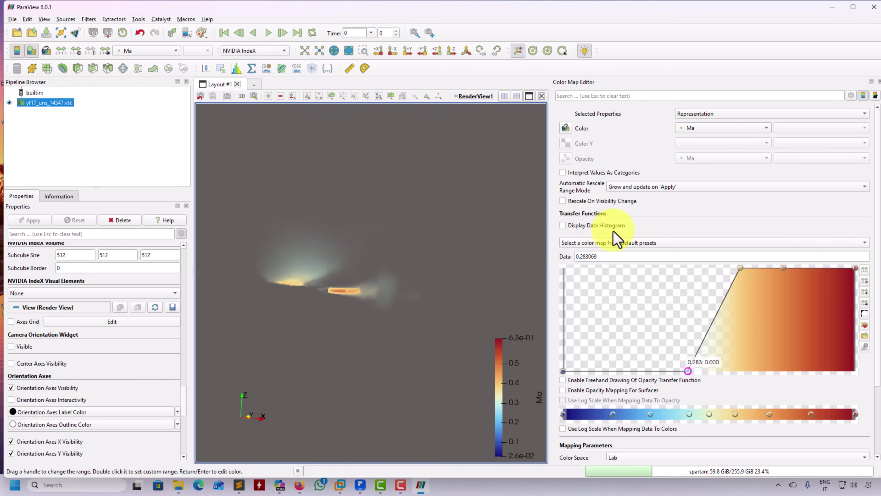
Display the data histogram behind the opacity curve with 50 bins and automatic recomputation.
{"action": "left_click", "coordinate": [563, 225]}
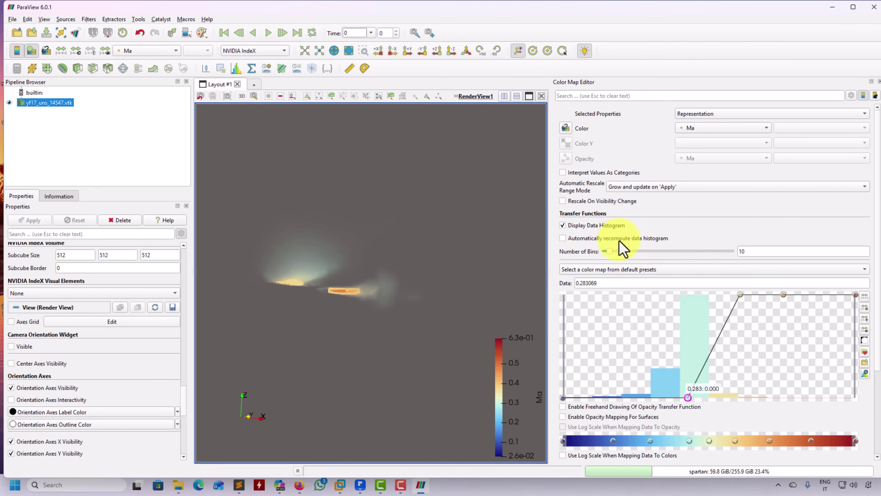
{"action": "left_click", "coordinate": [770, 251]}
{"action": "type", "text": "50"}
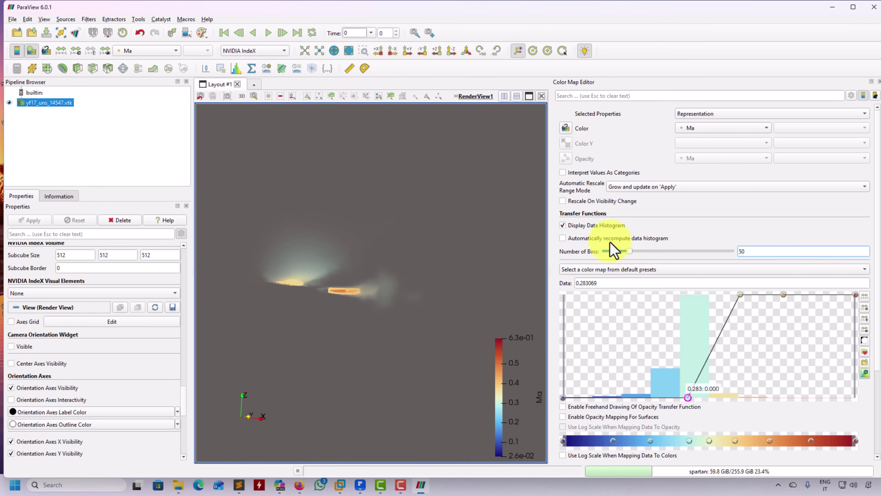
{"action": "left_click", "coordinate": [596, 238]}
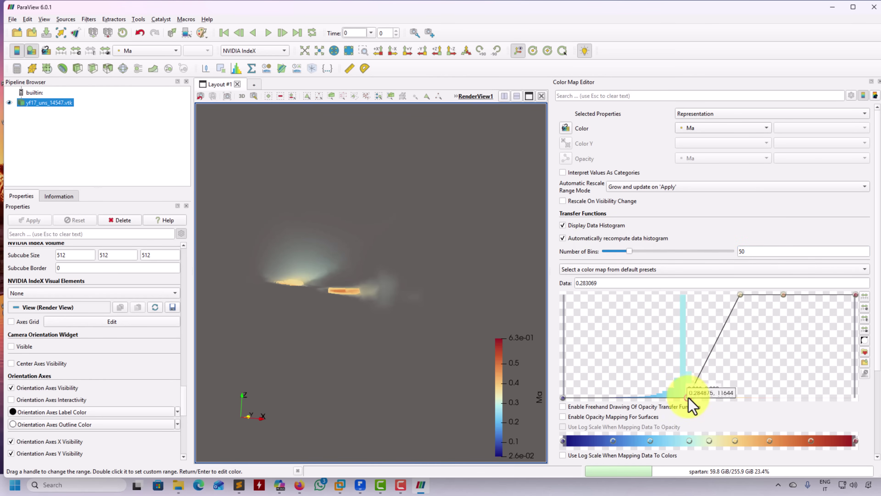
Reshape the opacity curve into a valley around the histogram peak, with full opacity up to 0.200 and near-full opacity from about 0.36.
{"action": "left_click_drag", "start_coordinate": [688, 397], "coordinate": [630, 356]}
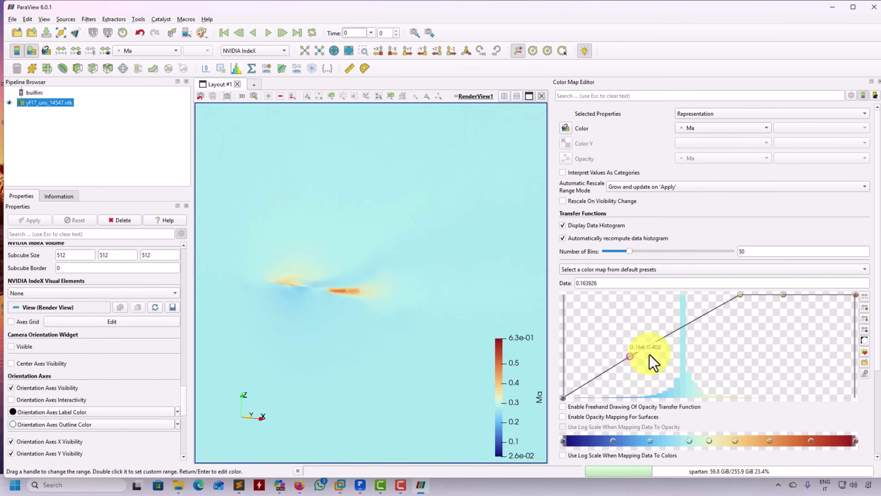
{"action": "left_click_drag", "start_coordinate": [563, 399], "coordinate": [562, 295]}
{"action": "left_click_drag", "start_coordinate": [630, 353], "coordinate": [627, 295]}
{"action": "left_click_drag", "start_coordinate": [740, 295], "coordinate": [666, 399]}
{"action": "left_click_drag", "start_coordinate": [784, 295], "coordinate": [740, 295]}
{"action": "left_click_drag", "start_coordinate": [711, 364], "coordinate": [708, 411]}
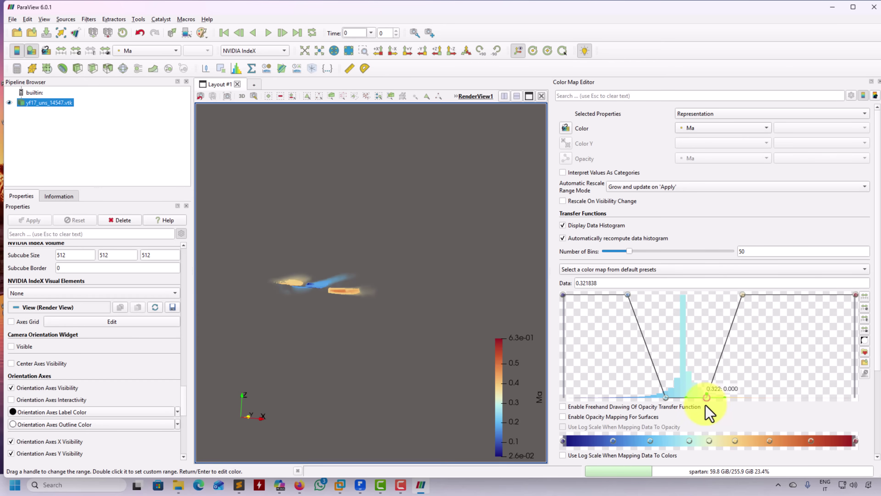
{"action": "left_click_drag", "start_coordinate": [743, 295], "coordinate": [723, 297]}
{"action": "left_click_drag", "start_coordinate": [705, 400], "coordinate": [673, 398]}
{"action": "left_click_drag", "start_coordinate": [629, 296], "coordinate": [645, 295]}
Examine the low and high Mach regions of the NVIDIA IndeX volume from several angles and distances.
{"action": "left_click_drag", "start_coordinate": [383, 300], "coordinate": [331, 335]}
{"action": "middle_click_drag", "start_coordinate": [383, 195], "coordinate": [443, 174]}
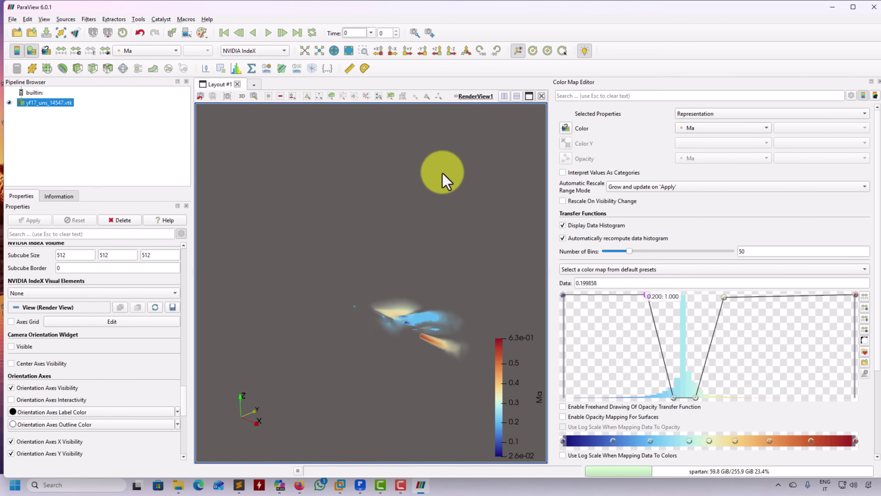
{"action": "scroll", "coordinate": [370, 311], "scroll_direction": "up", "scroll_amount": 3}
{"action": "middle_click_drag", "start_coordinate": [362, 332], "coordinate": [280, 256]}
{"action": "mouse_move", "coordinate": [282, 264]}
{"action": "left_mouse_down"}
{"action": "mouse_move", "coordinate": [385, 342]}
{"action": "mouse_move", "coordinate": [376, 349]}
{"action": "mouse_move", "coordinate": [403, 291]}
{"action": "mouse_move", "coordinate": [398, 318]}
{"action": "mouse_move", "coordinate": [361, 335]}
{"action": "mouse_move", "coordinate": [404, 321]}
{"action": "mouse_move", "coordinate": [326, 325]}
{"action": "left_mouse_up"}
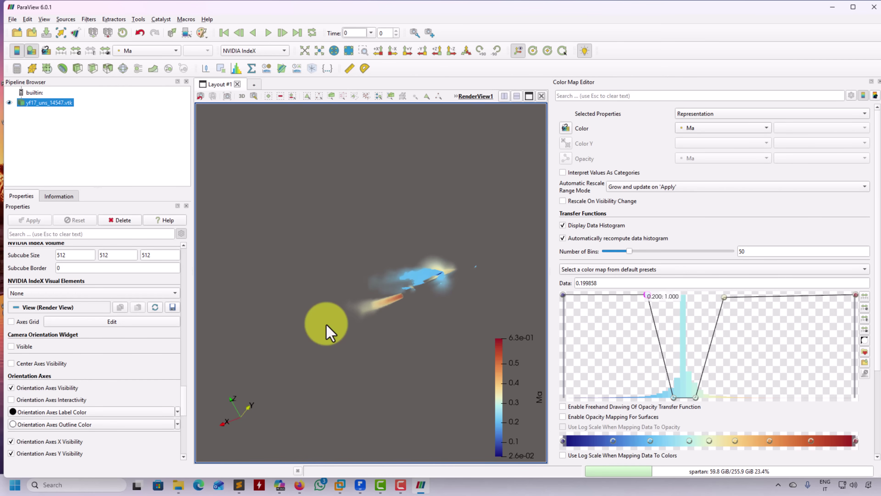
{"action": "left_click_drag", "start_coordinate": [326, 325], "coordinate": [353, 305]}
{"action": "middle_click_drag", "start_coordinate": [353, 305], "coordinate": [397, 337]}
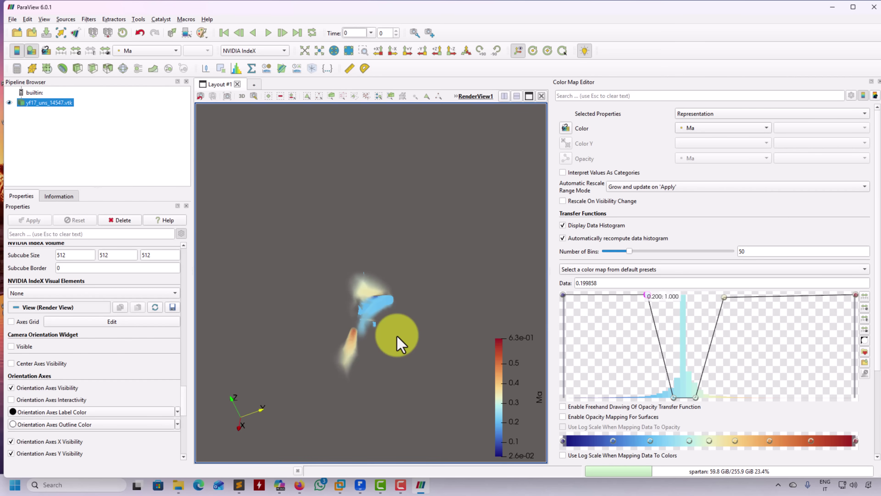
{"action": "mouse_move", "coordinate": [396, 336]}
{"action": "left_mouse_down"}
{"action": "mouse_move", "coordinate": [383, 348]}
{"action": "mouse_move", "coordinate": [392, 353]}
{"action": "mouse_move", "coordinate": [401, 344]}
{"action": "left_mouse_up"}
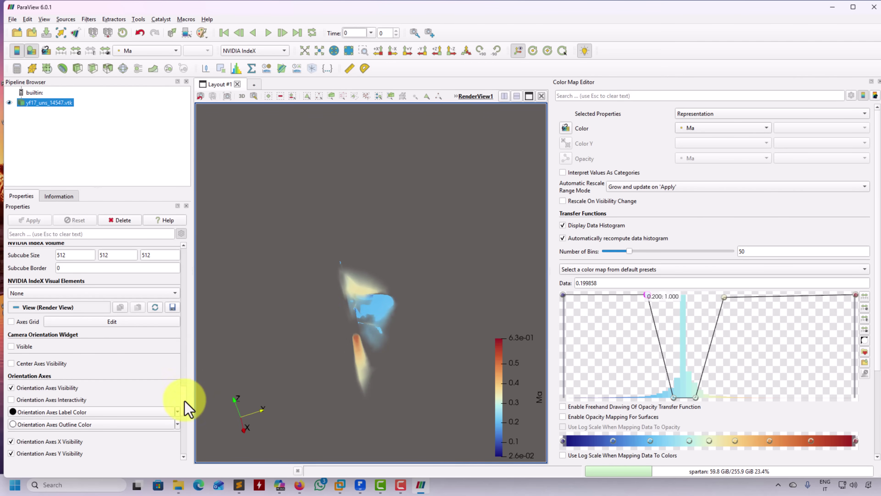
{"action": "scroll", "coordinate": [188, 411], "scroll_direction": "down", "scroll_amount": 1}
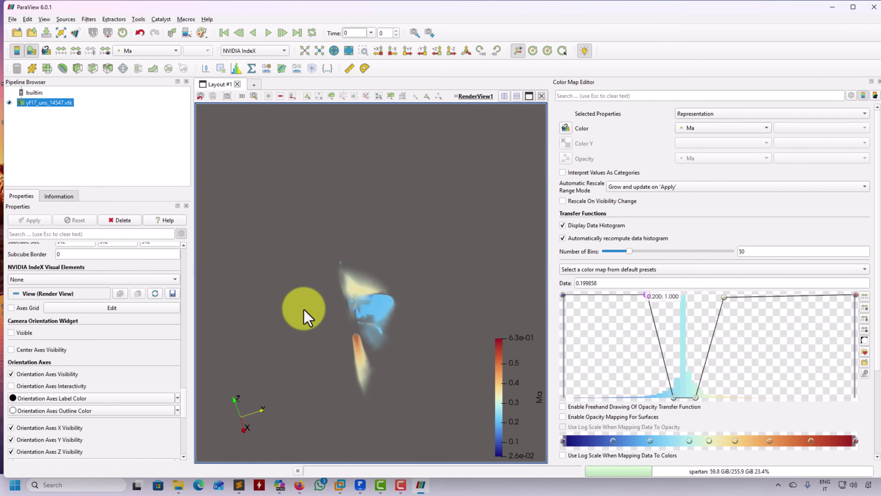
{"action": "right_click_drag", "start_coordinate": [305, 315], "coordinate": [367, 358]}
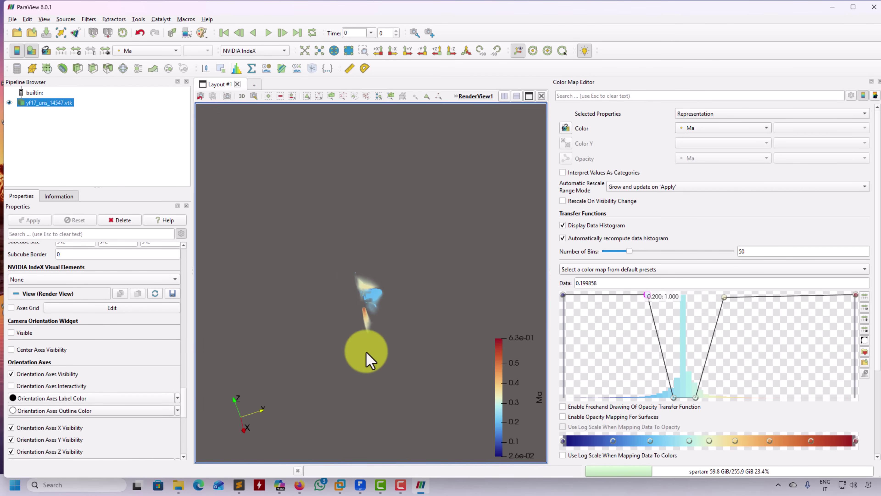
Hide the data histogram and restore a linear opacity ramp by deleting the intermediate control points and lowering the minimum-value point to 0.
{"action": "left_click", "coordinate": [584, 225]}
{"action": "left_click", "coordinate": [674, 372]}
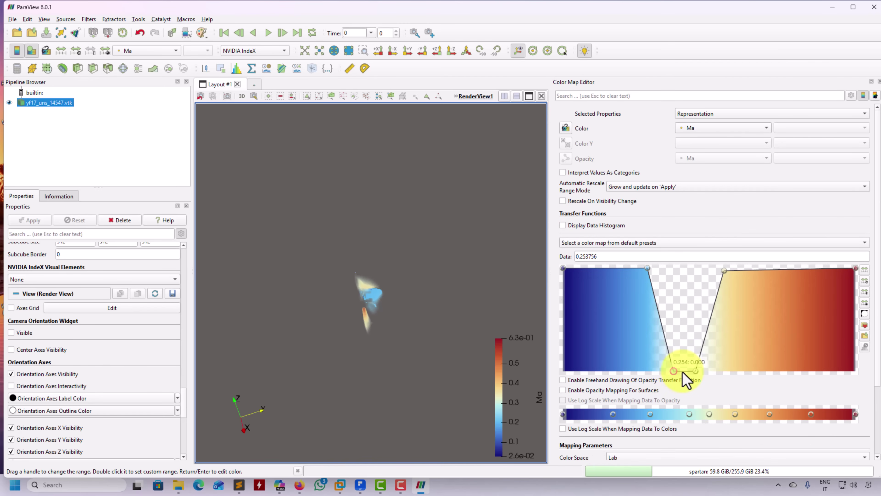
{"action": "left_click", "coordinate": [649, 269]}
{"action": "key", "text": "Delete"}
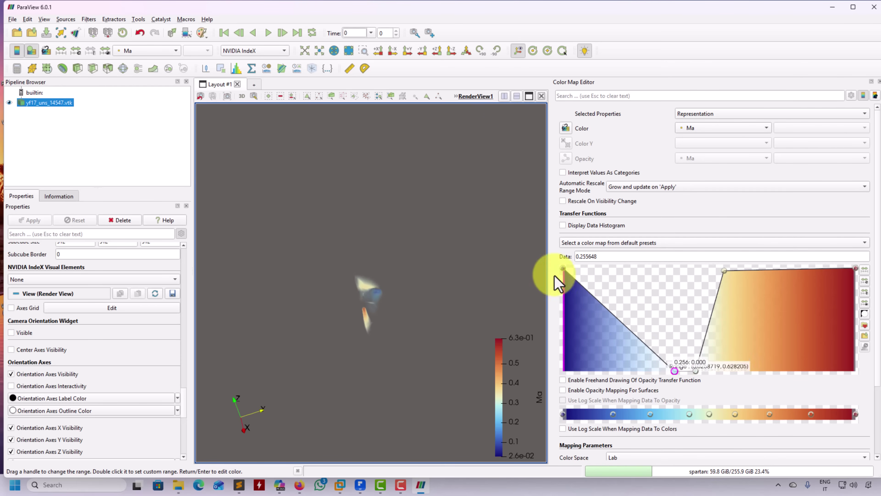
{"action": "left_click", "coordinate": [563, 268]}
{"action": "left_click_drag", "start_coordinate": [674, 371], "coordinate": [697, 370]}
{"action": "key", "text": "Delete"}
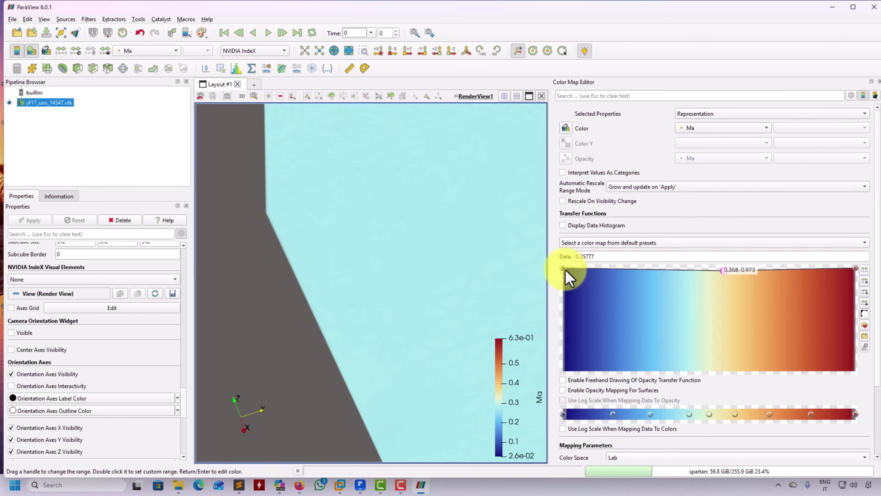
{"action": "key", "text": "Delete"}
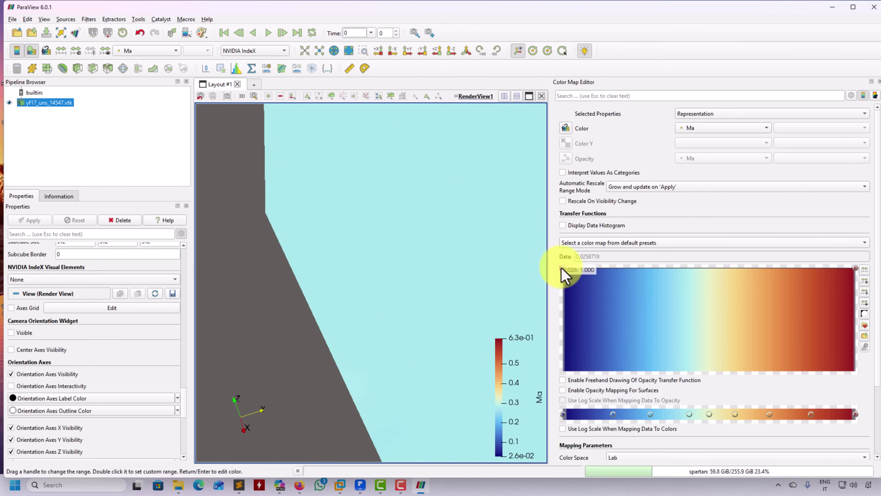
{"action": "left_click_drag", "start_coordinate": [563, 269], "coordinate": [316, 390]}
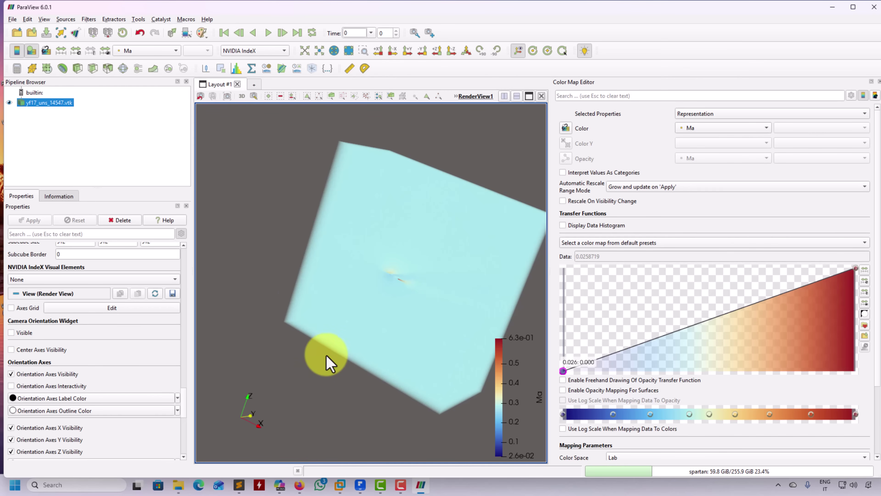
{"action": "middle_click_drag", "start_coordinate": [327, 357], "coordinate": [311, 352]}
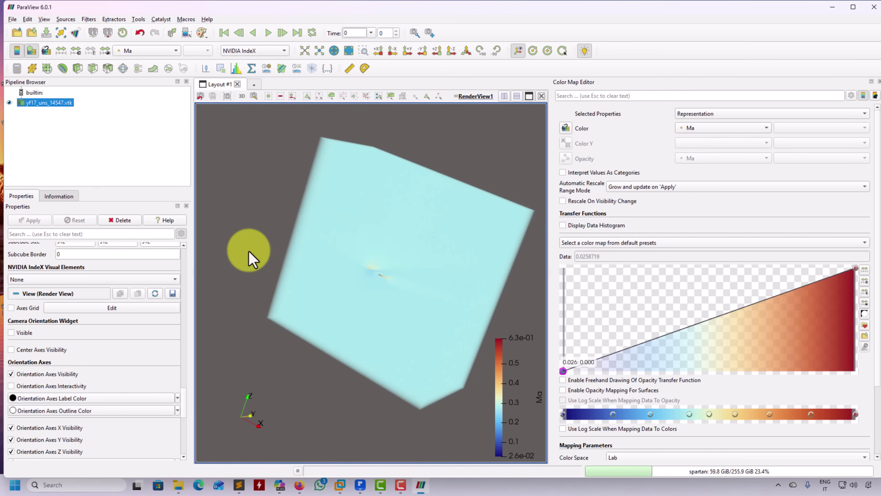
{"action": "left_click", "coordinate": [79, 73]}
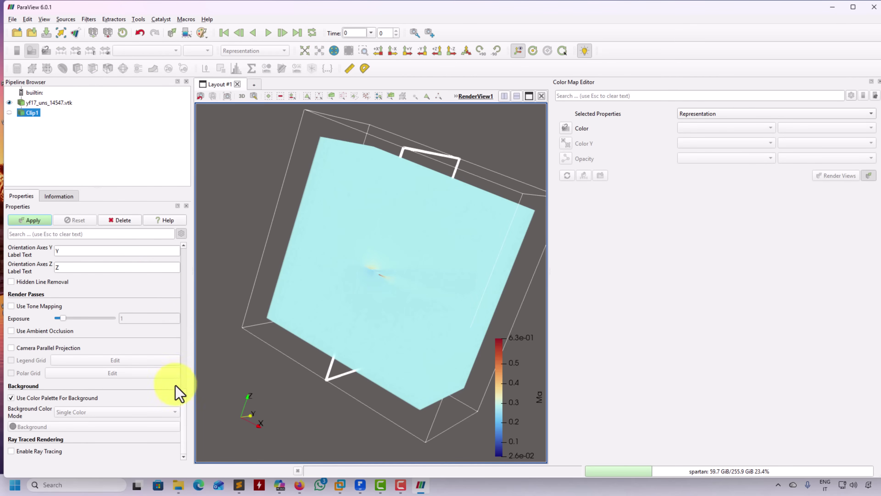
{"action": "left_click_drag", "start_coordinate": [181, 401], "coordinate": [194, 269]}
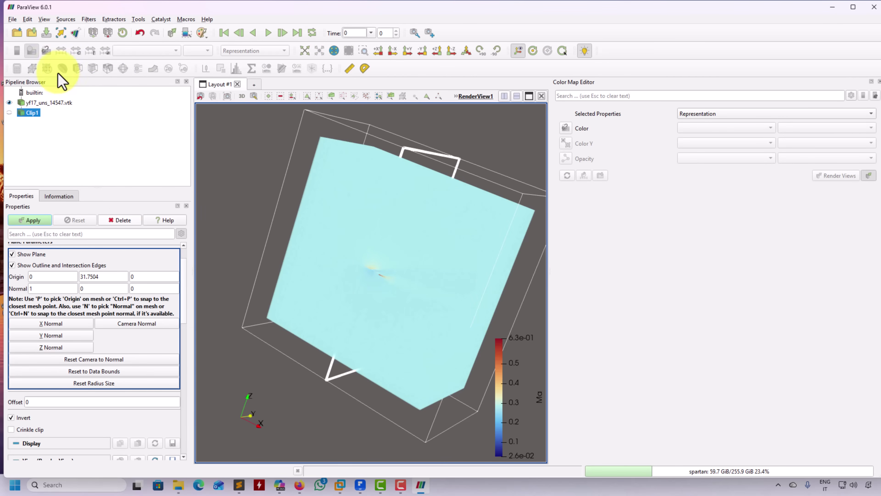
{"action": "left_click", "coordinate": [120, 220]}
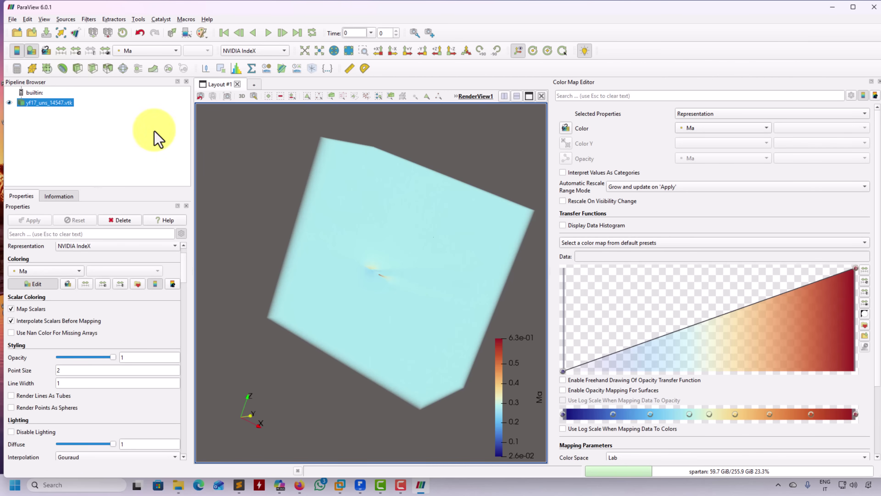
Add a Clip filter to the YF-17 dataset and set its clip type to Sphere.
{"action": "left_click", "coordinate": [80, 69]}
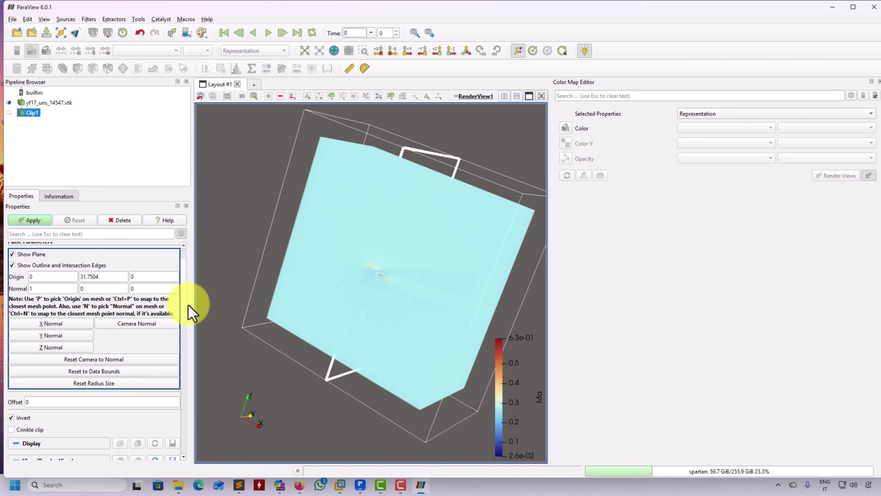
{"action": "scroll", "coordinate": [186, 317], "scroll_direction": "up", "scroll_amount": 2}
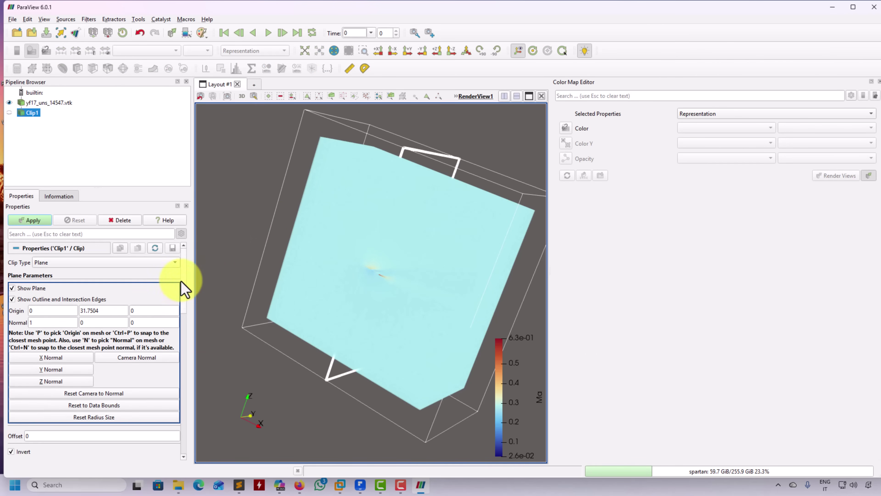
{"action": "left_click", "coordinate": [171, 264]}
{"action": "left_click", "coordinate": [68, 323]}
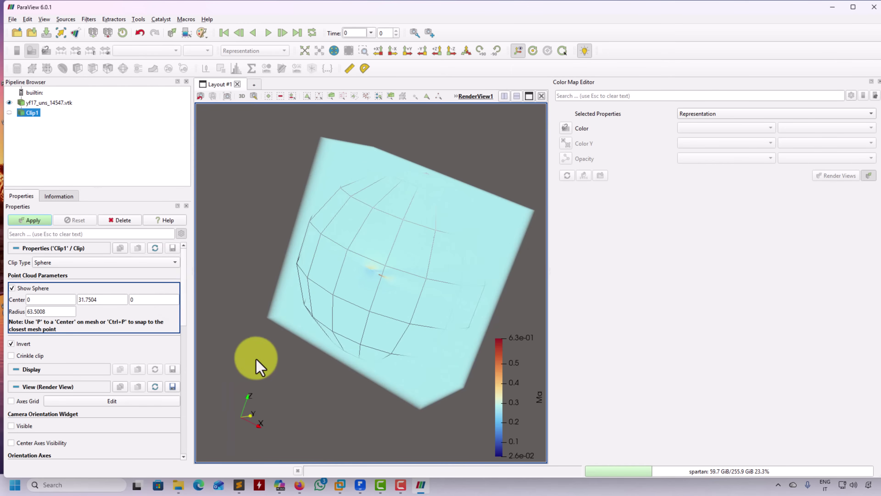
{"action": "left_click_drag", "start_coordinate": [233, 368], "coordinate": [236, 361]}
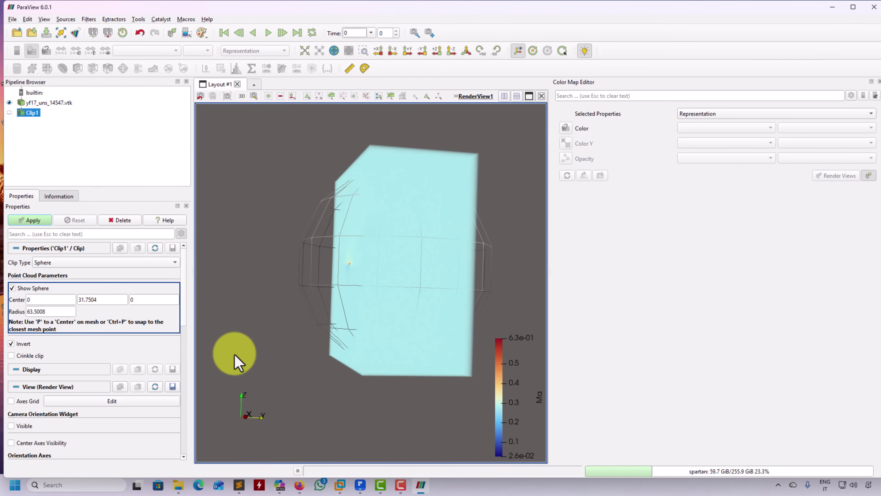
{"action": "left_click_drag", "start_coordinate": [236, 361], "coordinate": [278, 368]}
Set the clip sphere's radius to 20 and its center to 0, 0, 0, and apply the clip.
{"action": "left_click_drag", "start_coordinate": [27, 312], "coordinate": [46, 311]}
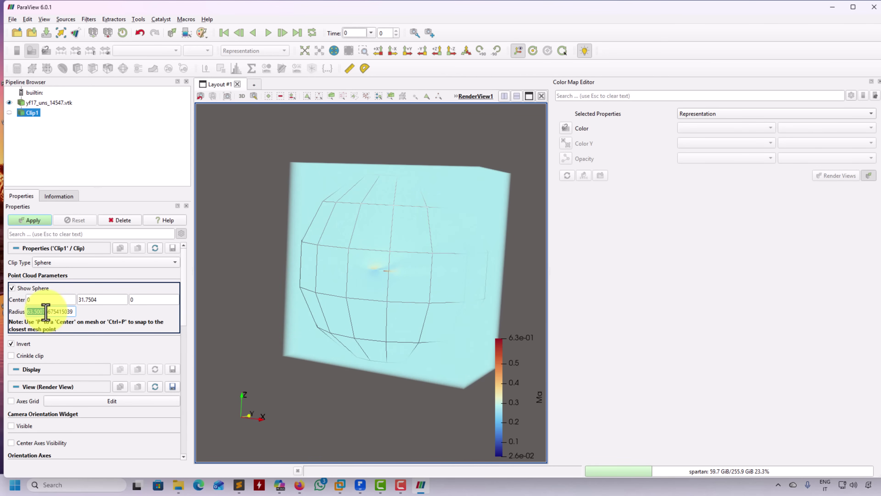
{"action": "triple_click", "coordinate": [46, 312]}
{"action": "type", "text": "20"}
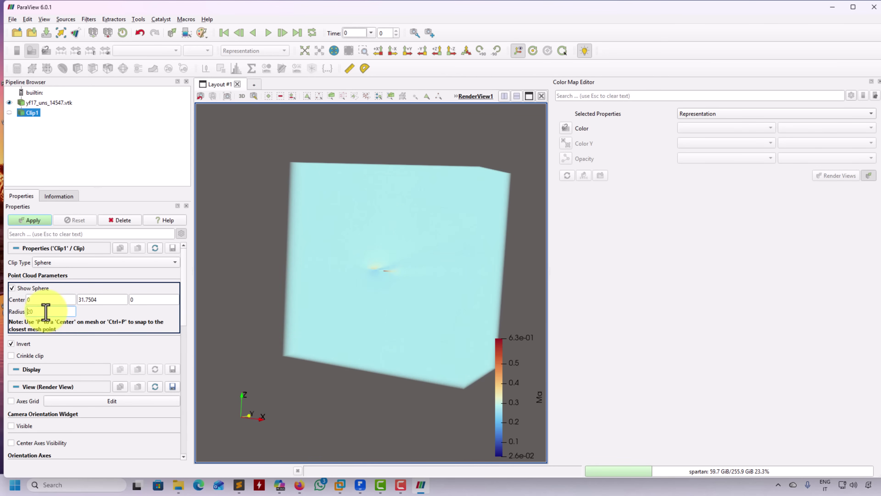
{"action": "triple_click", "coordinate": [104, 300]}
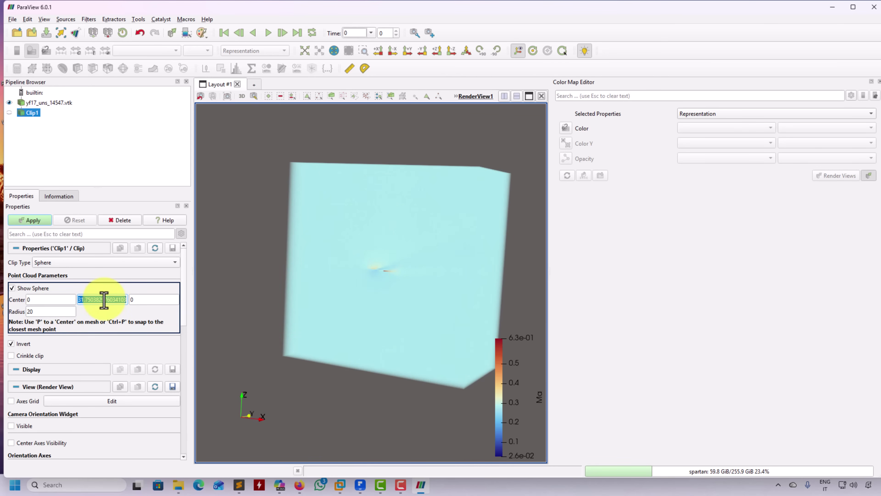
{"action": "type", "text": "0"}
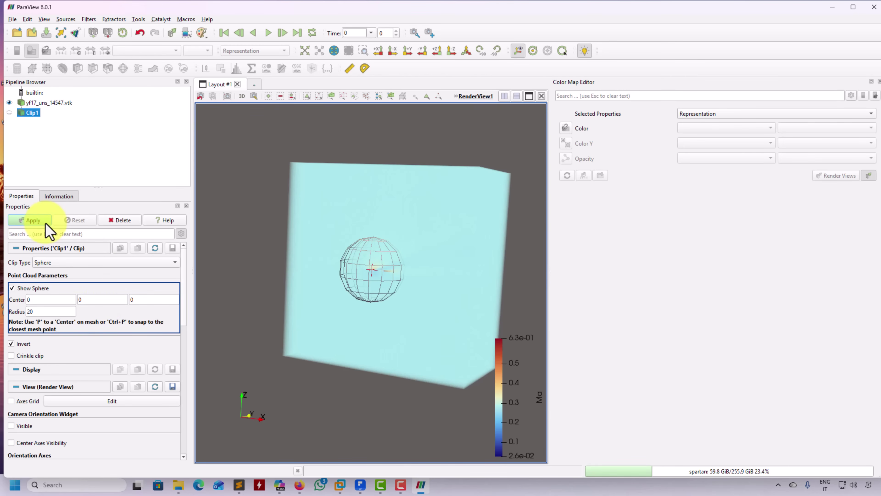
{"action": "left_click", "coordinate": [49, 221]}
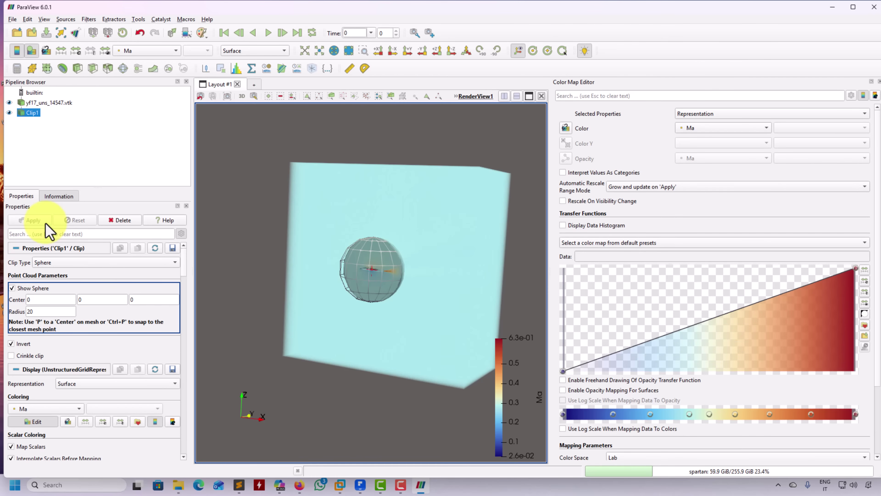
Hide the original YF-17 dataset, fit the clipped half-sphere in the view and inspect its symmetry plane.
{"action": "left_click_drag", "start_coordinate": [239, 299], "coordinate": [263, 321]}
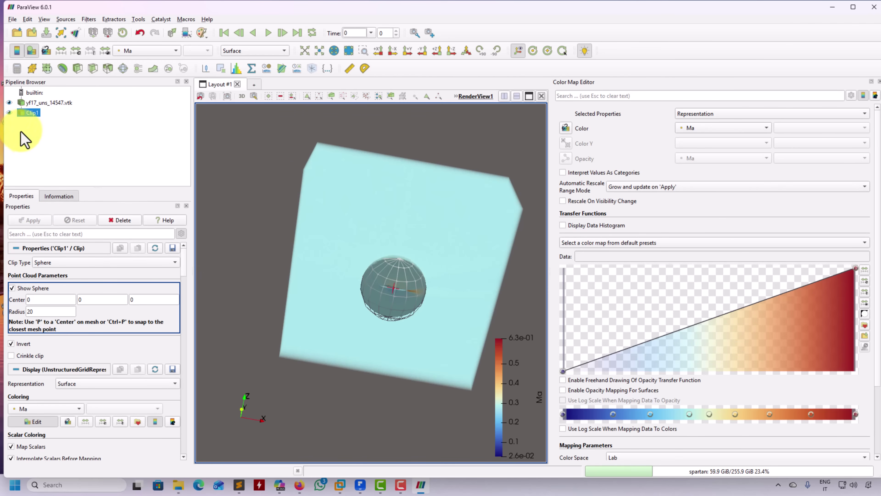
{"action": "left_click", "coordinate": [9, 103]}
{"action": "left_click_drag", "start_coordinate": [321, 246], "coordinate": [370, 214]}
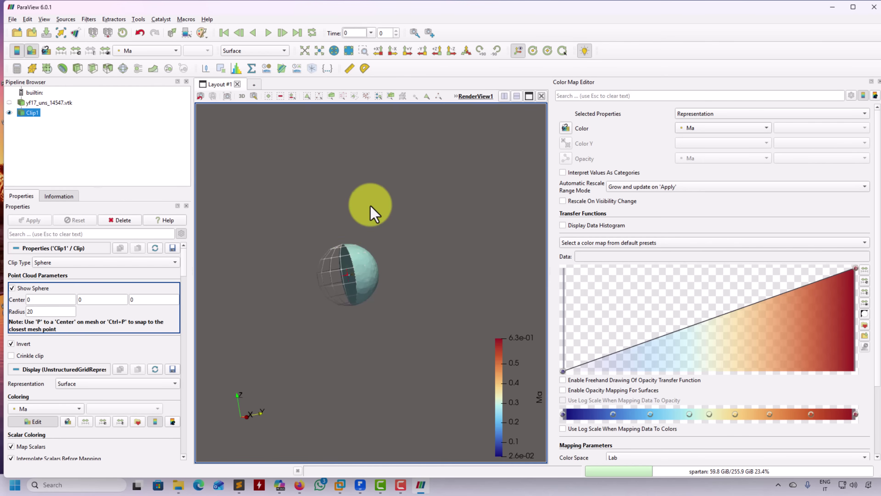
{"action": "left_click", "coordinate": [304, 51]}
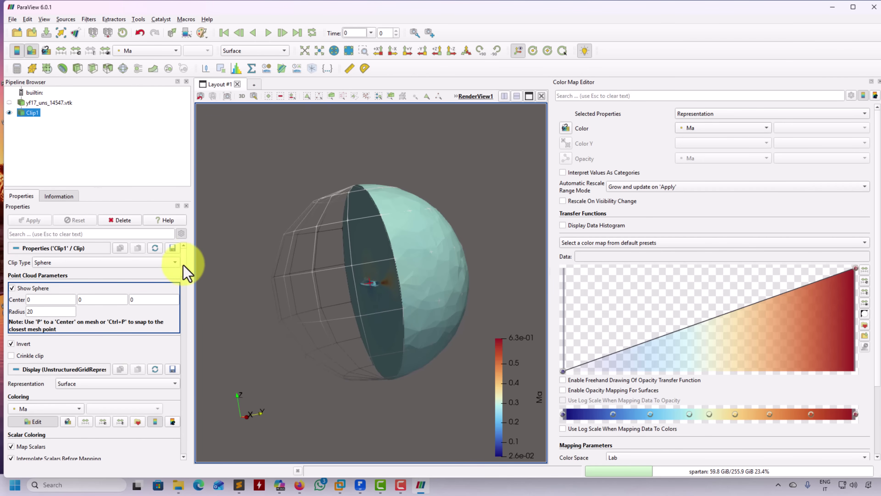
{"action": "left_click", "coordinate": [172, 265]}
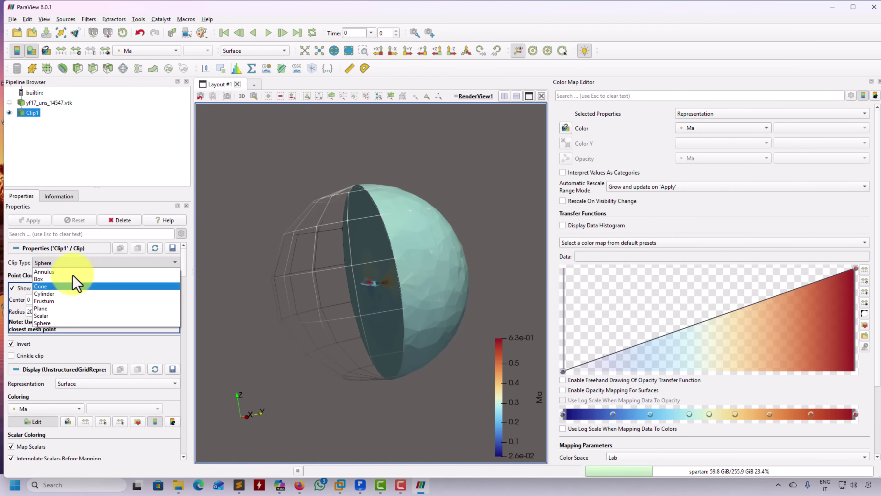
{"action": "left_click", "coordinate": [229, 226]}
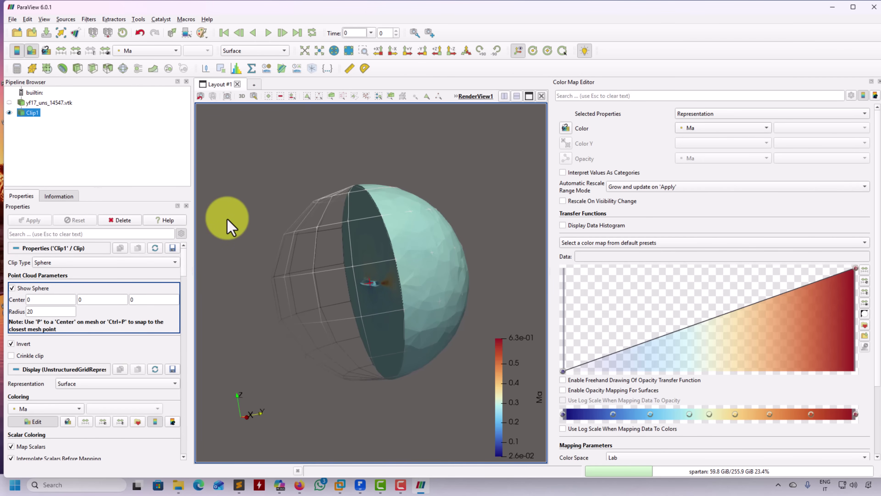
{"action": "left_click_drag", "start_coordinate": [229, 226], "coordinate": [258, 233]}
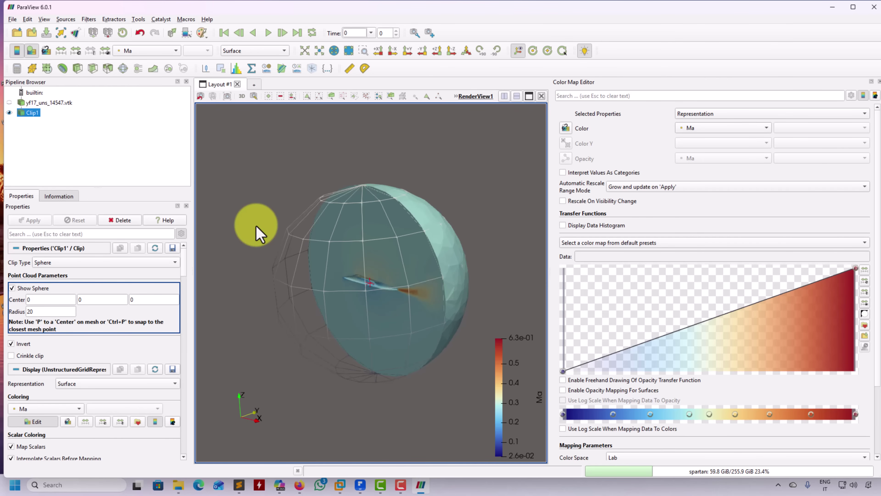
{"action": "left_click_drag", "start_coordinate": [257, 228], "coordinate": [298, 224]}
Try to render the clip as NVIDIA IndeX, reapplying it with the sphere's center shifted to -4.57443, -2.62724, -1.33111.
{"action": "left_click", "coordinate": [254, 51]}
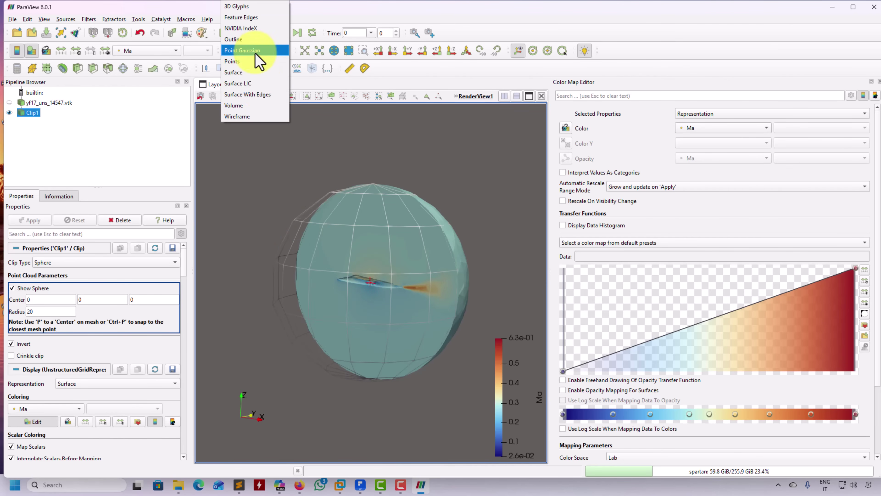
{"action": "left_click", "coordinate": [257, 30]}
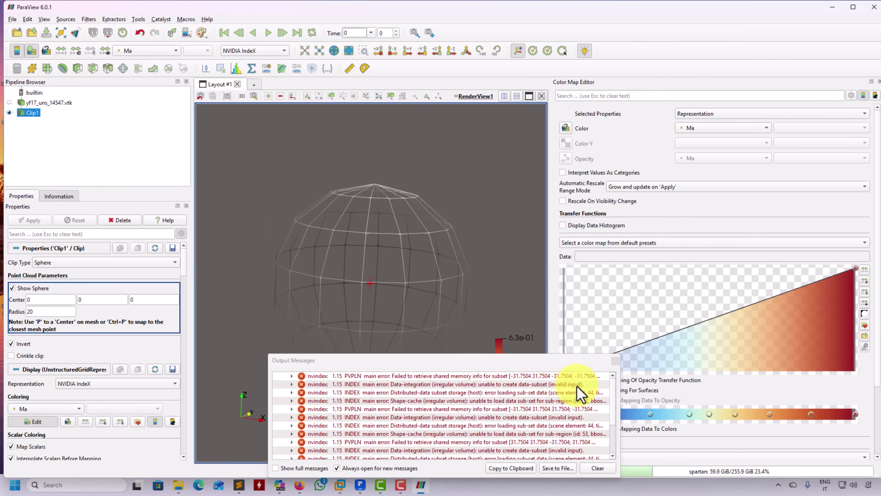
{"action": "left_click", "coordinate": [615, 361]}
{"action": "left_click_drag", "start_coordinate": [287, 296], "coordinate": [229, 288]}
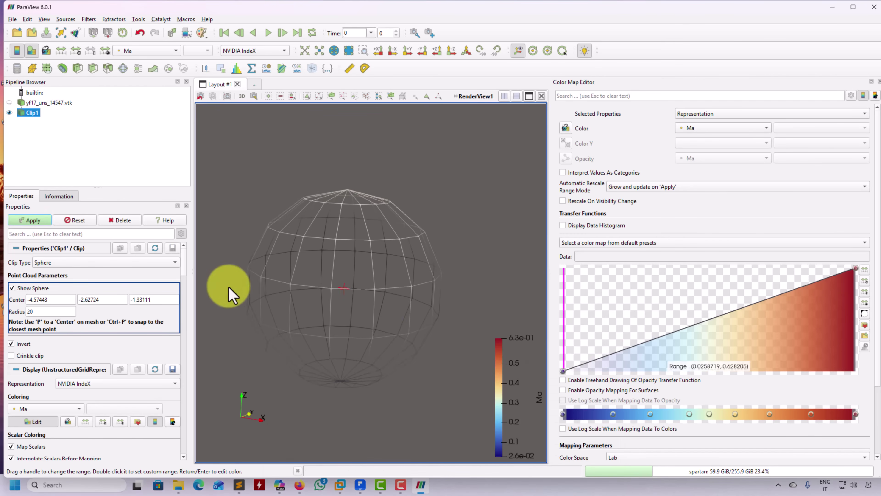
{"action": "left_click", "coordinate": [29, 220]}
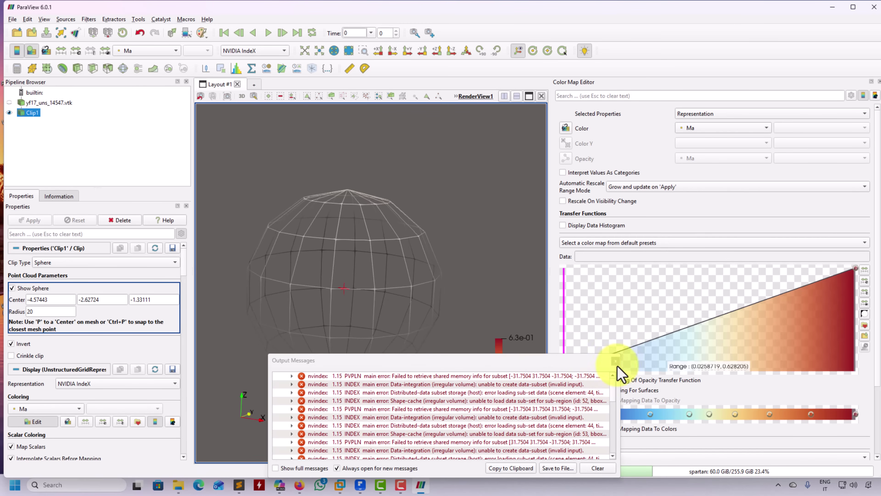
{"action": "left_click", "coordinate": [616, 361]}
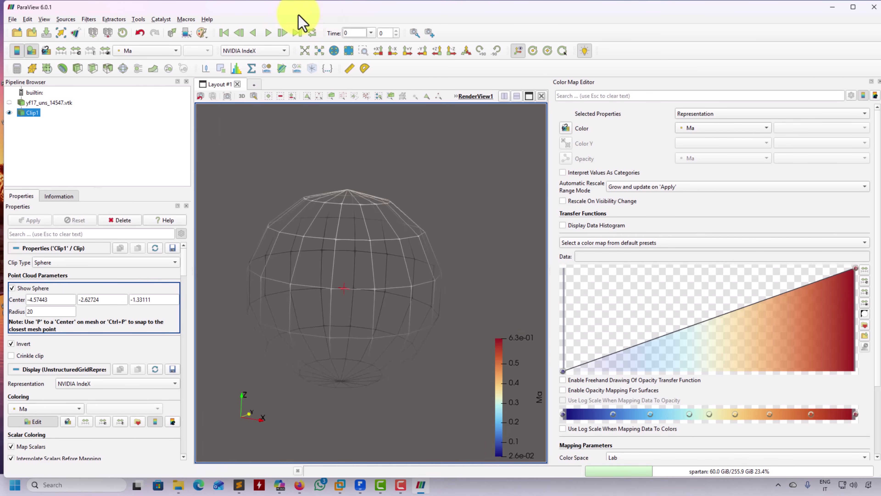
Render the clip as Volume, with zero opacity up to Mach 0.285 and near-full opacity from about 0.39.
{"action": "left_click", "coordinate": [284, 51]}
{"action": "left_click", "coordinate": [254, 128]}
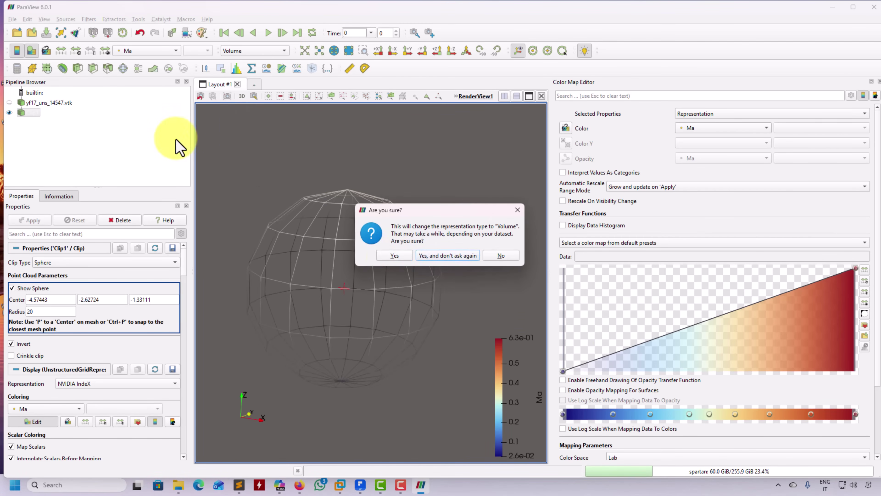
{"action": "left_click", "coordinate": [390, 257]}
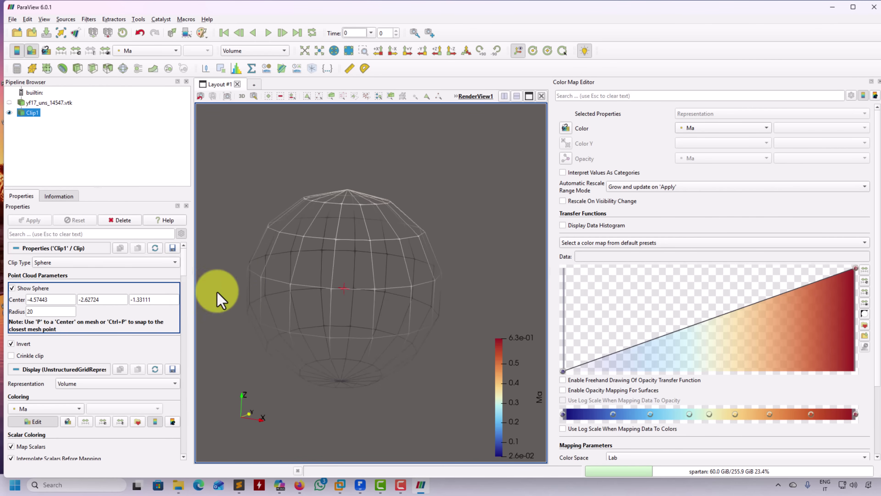
{"action": "left_click_drag", "start_coordinate": [432, 237], "coordinate": [507, 185]}
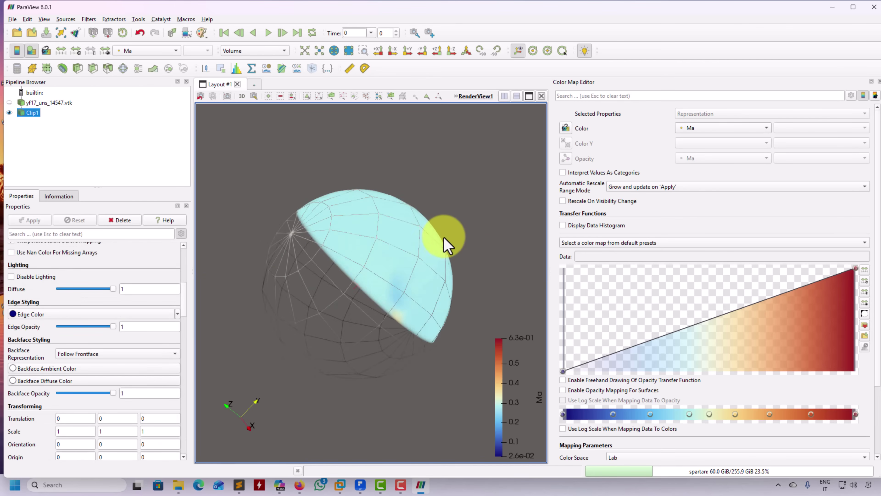
{"action": "left_click_drag", "start_coordinate": [735, 308], "coordinate": [691, 373]}
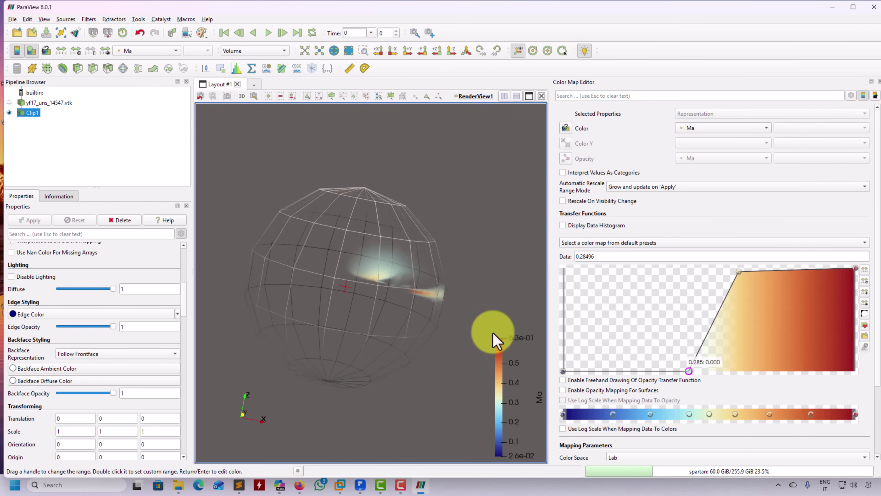
{"action": "left_click_drag", "start_coordinate": [496, 339], "coordinate": [425, 348]}
Try the NVIDIA IndeX representation on the clip again and locate its region of interest settings.
{"action": "left_click", "coordinate": [261, 52]}
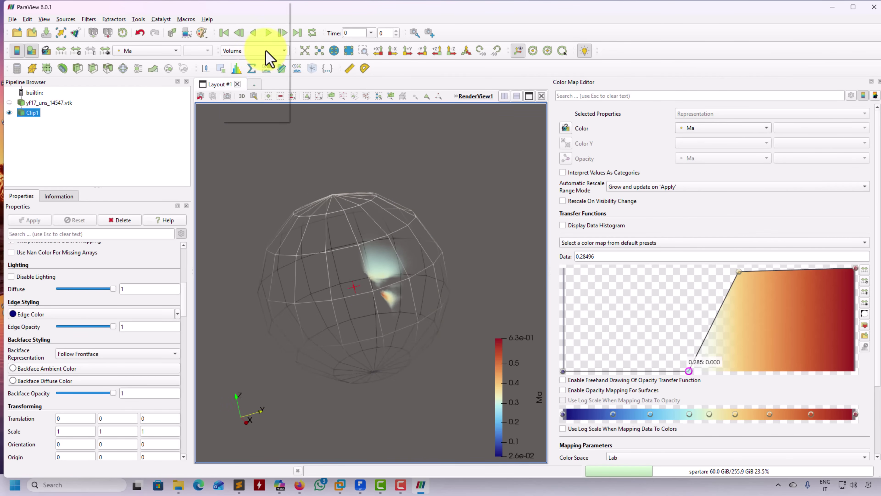
{"action": "left_click", "coordinate": [253, 29]}
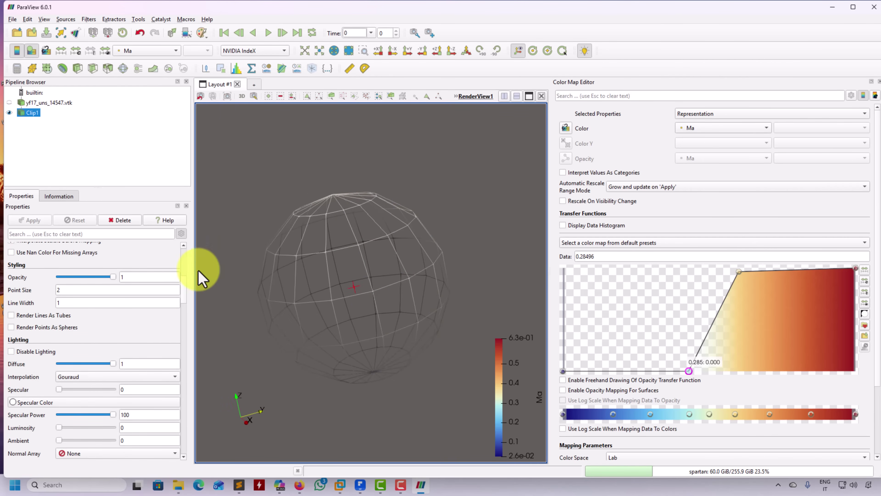
{"action": "left_click_drag", "start_coordinate": [185, 295], "coordinate": [184, 271]}
{"action": "scroll", "coordinate": [183, 306], "scroll_direction": "down", "scroll_amount": 15}
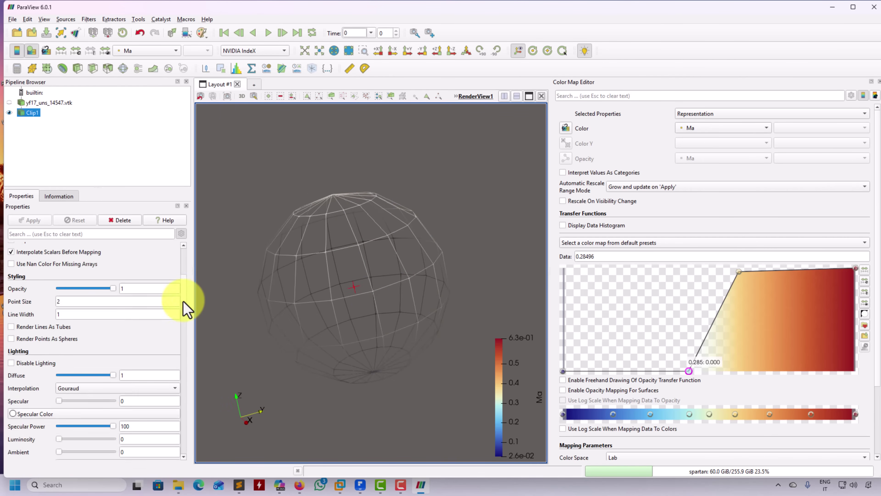
{"action": "scroll", "coordinate": [173, 358], "scroll_direction": "down", "scroll_amount": 2}
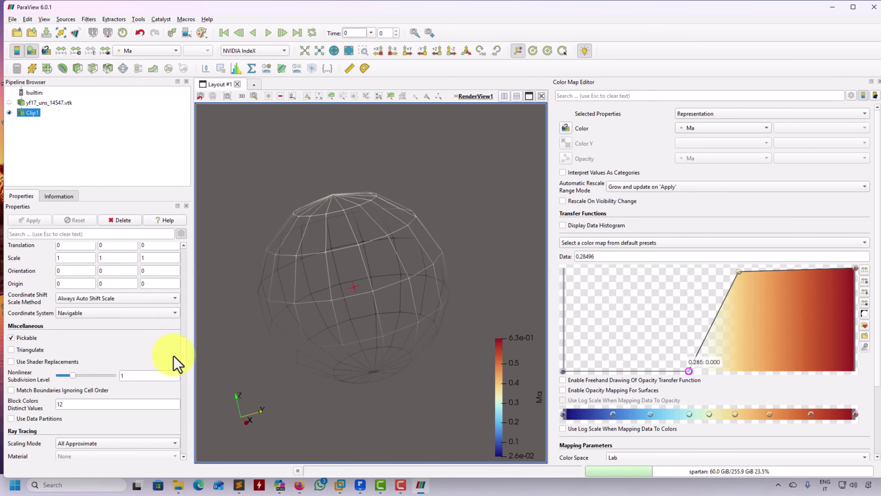
{"action": "scroll", "coordinate": [176, 347], "scroll_direction": "up", "scroll_amount": 4}
{"action": "scroll", "coordinate": [180, 366], "scroll_direction": "down", "scroll_amount": 10}
{"action": "scroll", "coordinate": [181, 392], "scroll_direction": "down", "scroll_amount": 9}
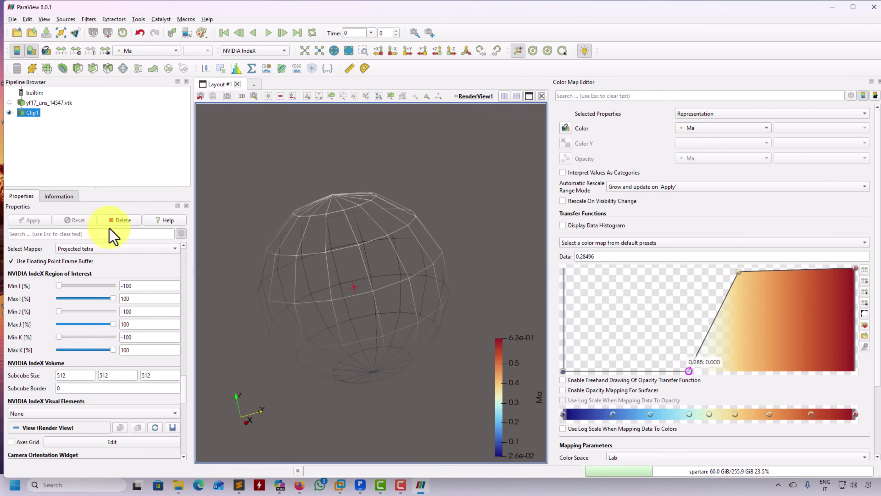
Delete the clip and restore the linear opacity ramp by removing the two intermediate control points.
{"action": "left_click", "coordinate": [127, 221]}
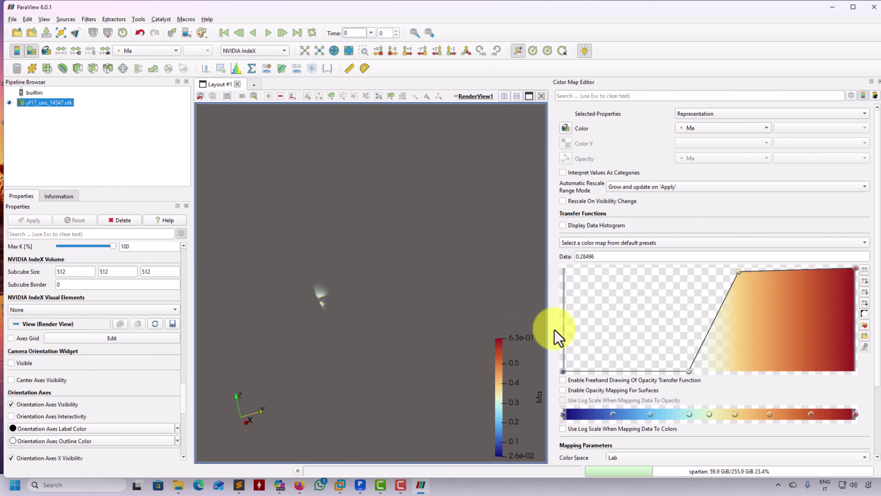
{"action": "left_click_drag", "start_coordinate": [741, 274], "coordinate": [687, 372]}
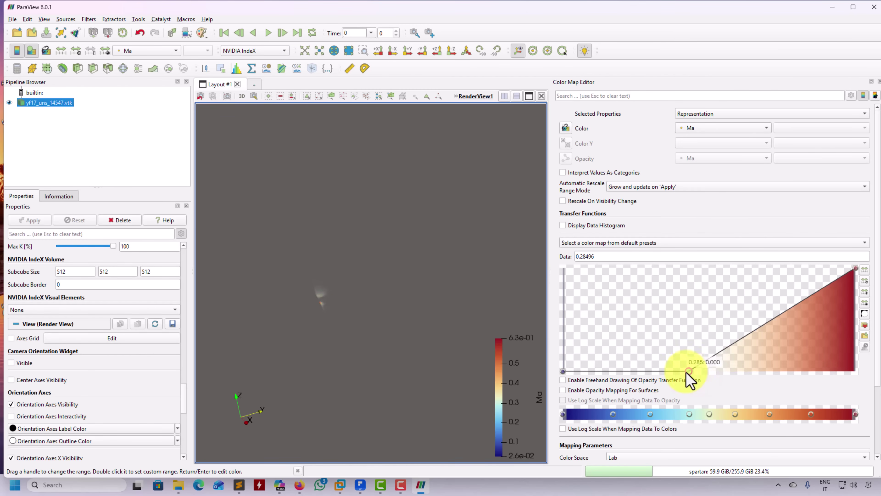
{"action": "key", "text": "Delete"}
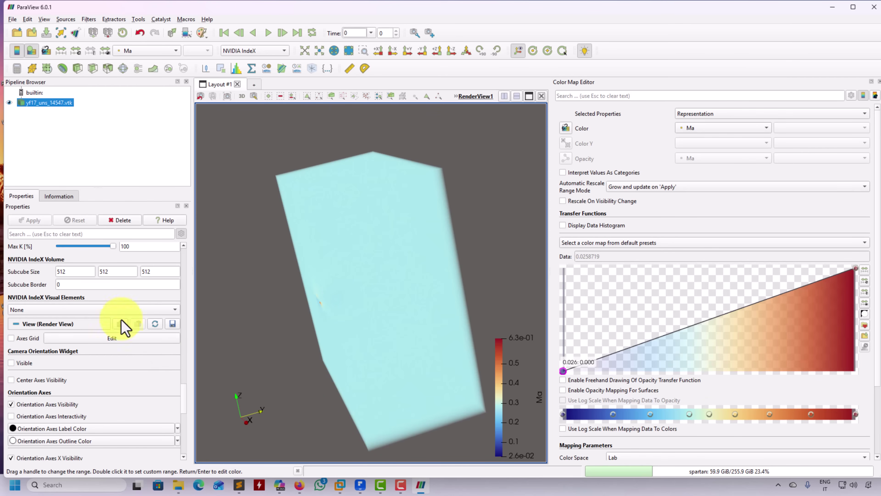
Limit the dataset's NVIDIA IndeX region of interest to I from -40 to 46, K from -32 to 40, and maximum J -6.
{"action": "scroll", "coordinate": [188, 383], "scroll_direction": "up", "scroll_amount": 5}
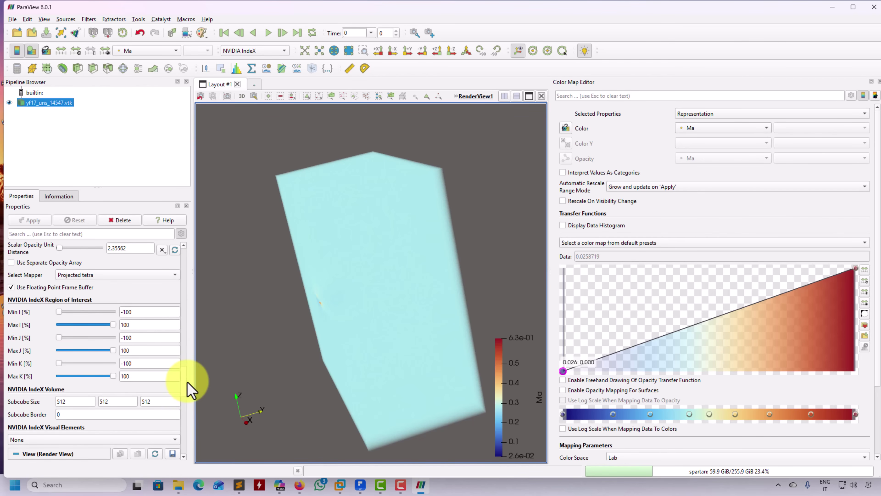
{"action": "left_click_drag", "start_coordinate": [101, 327], "coordinate": [98, 325]}
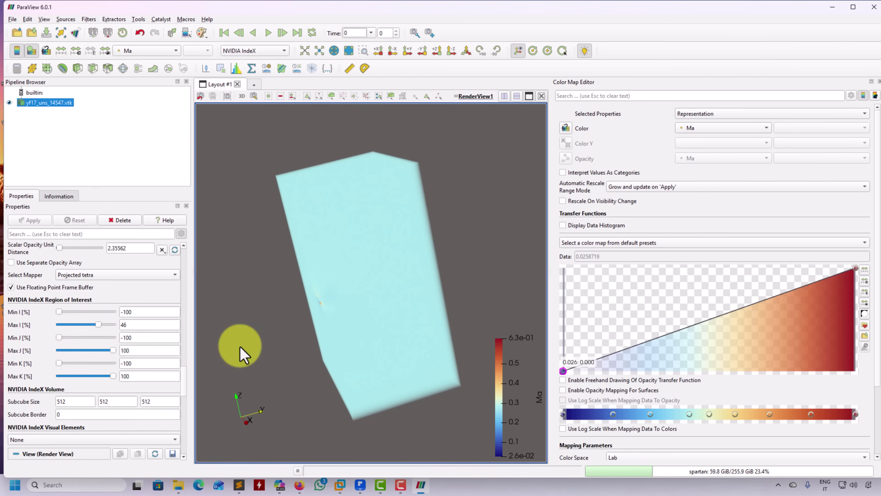
{"action": "left_click_drag", "start_coordinate": [242, 354], "coordinate": [312, 350]}
{"action": "left_click_drag", "start_coordinate": [68, 314], "coordinate": [48, 343]}
{"action": "left_click_drag", "start_coordinate": [114, 377], "coordinate": [84, 351]}
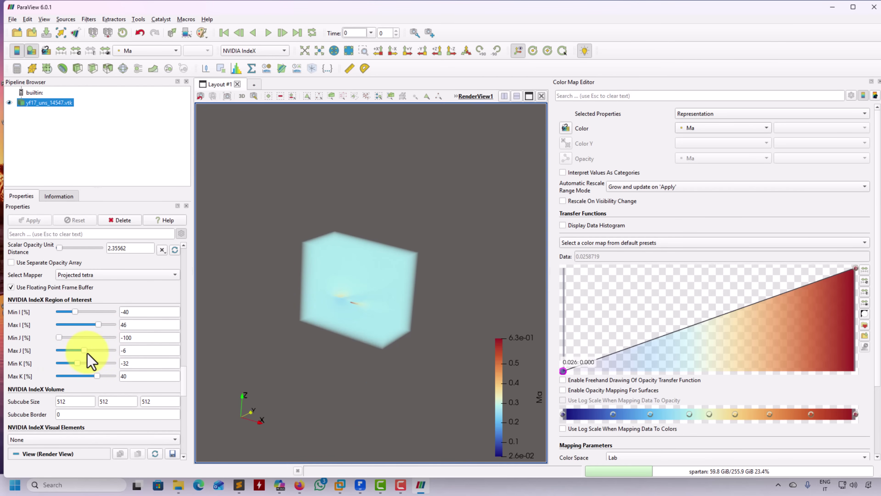
Reshape the Mach opacity curve with two intermediate points, keeping zero opacity up to about 0.278 and ramping to full opacity above.
{"action": "left_click_drag", "start_coordinate": [203, 357], "coordinate": [328, 232]}
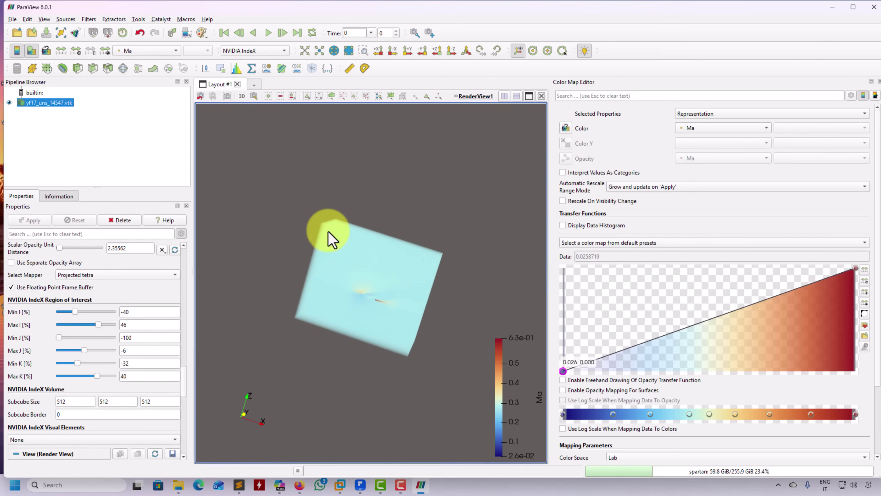
{"action": "left_click", "coordinate": [767, 301]}
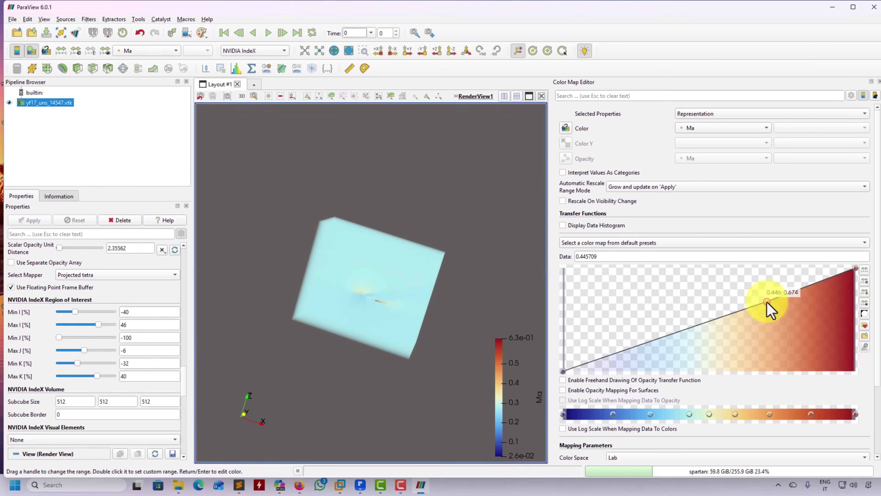
{"action": "left_click_drag", "start_coordinate": [768, 302], "coordinate": [724, 269]}
{"action": "left_click", "coordinate": [668, 303]}
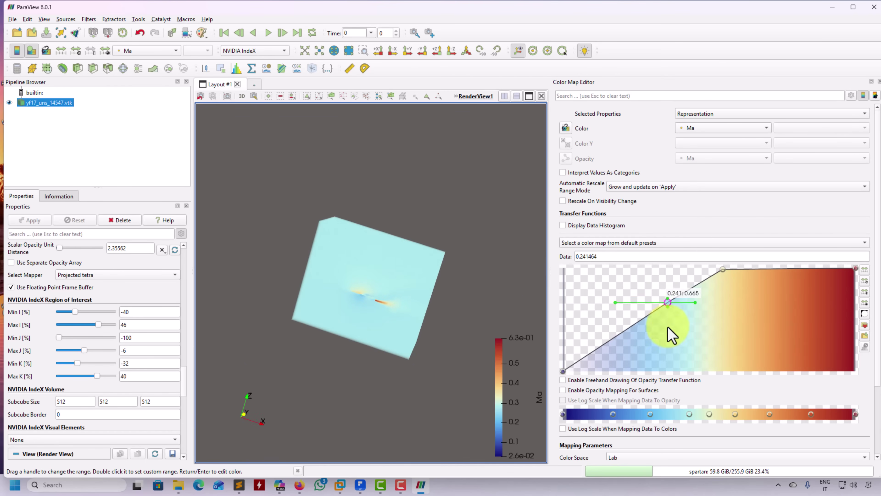
{"action": "left_click_drag", "start_coordinate": [672, 335], "coordinate": [689, 367]}
{"action": "left_click", "coordinate": [731, 274]}
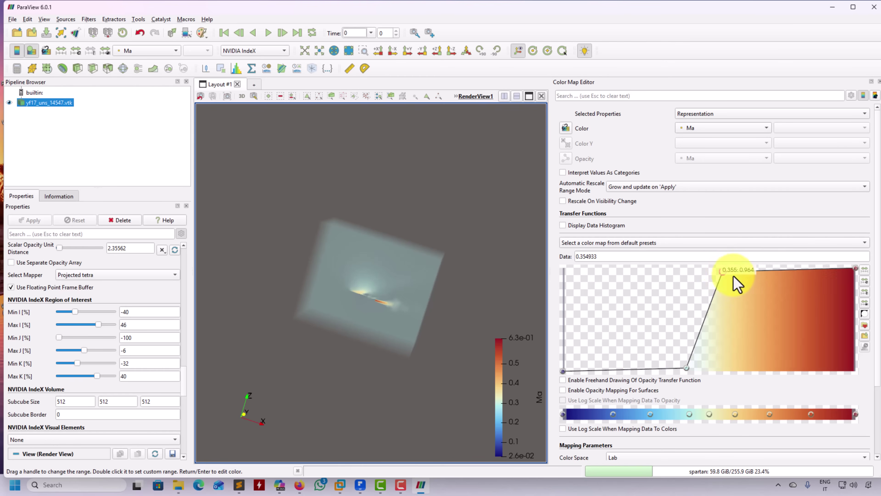
{"action": "left_click_drag", "start_coordinate": [734, 278], "coordinate": [748, 270]}
{"action": "left_click", "coordinate": [687, 368]}
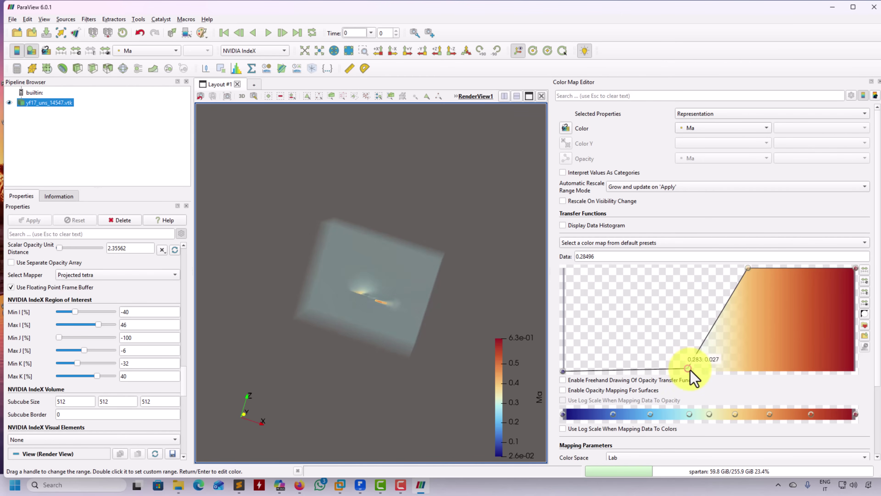
{"action": "mouse_move", "coordinate": [691, 370]}
{"action": "left_mouse_down"}
{"action": "mouse_move", "coordinate": [712, 379]}
{"action": "mouse_move", "coordinate": [688, 384]}
{"action": "left_mouse_up"}
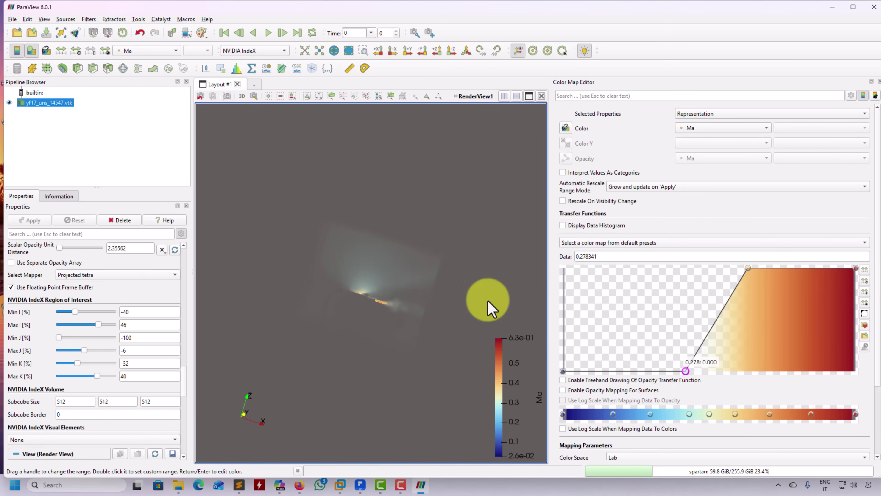
{"action": "left_click_drag", "start_coordinate": [489, 301], "coordinate": [448, 281]}
Try to colour the NVIDIA IndeX volume by the magnitude of the point velocity array U.
{"action": "left_click", "coordinate": [163, 51]}
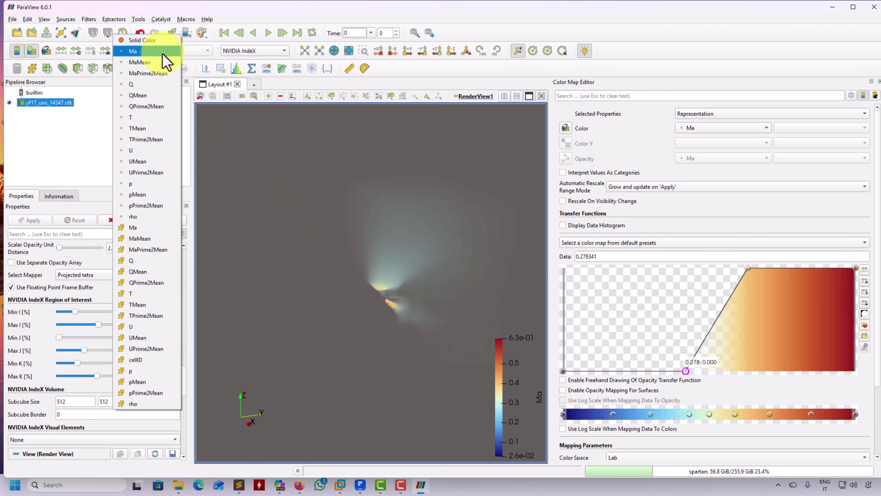
{"action": "left_click", "coordinate": [135, 150]}
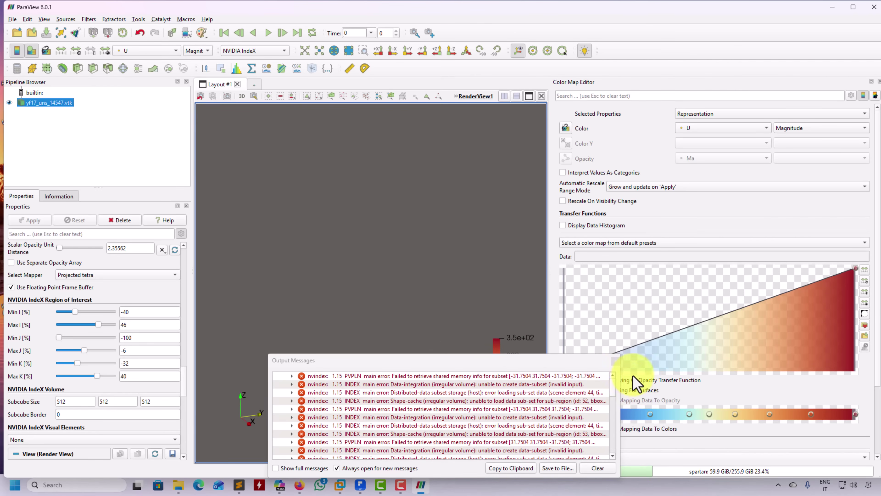
{"action": "left_click", "coordinate": [615, 361]}
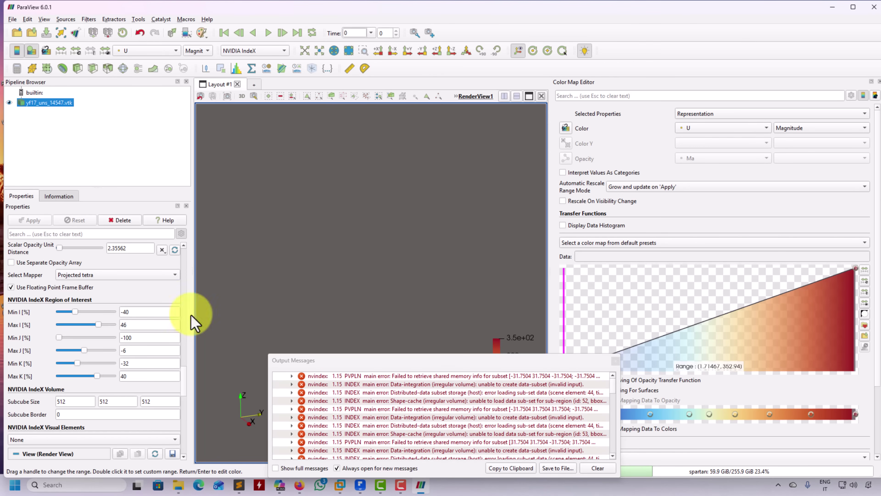
Add a Calculator to the dataset that stores the U_X velocity component in a point array named ux.
{"action": "left_click", "coordinate": [23, 66]}
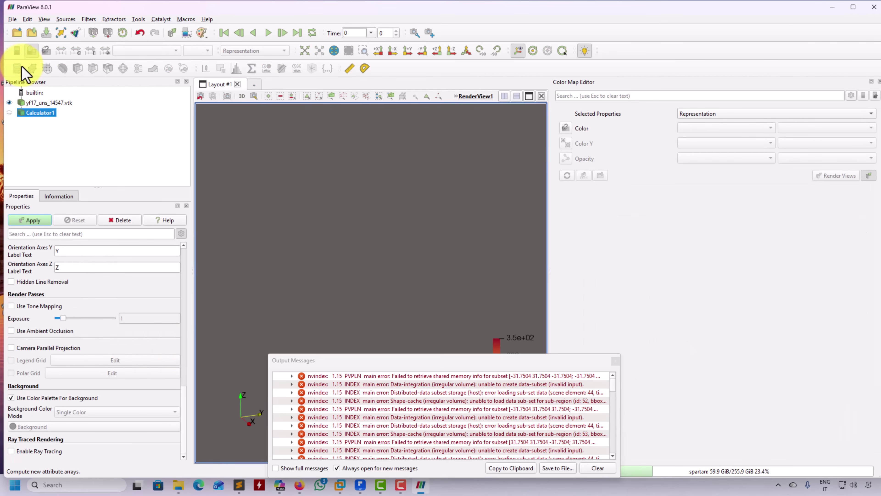
{"action": "left_click_drag", "start_coordinate": [184, 403], "coordinate": [191, 251]}
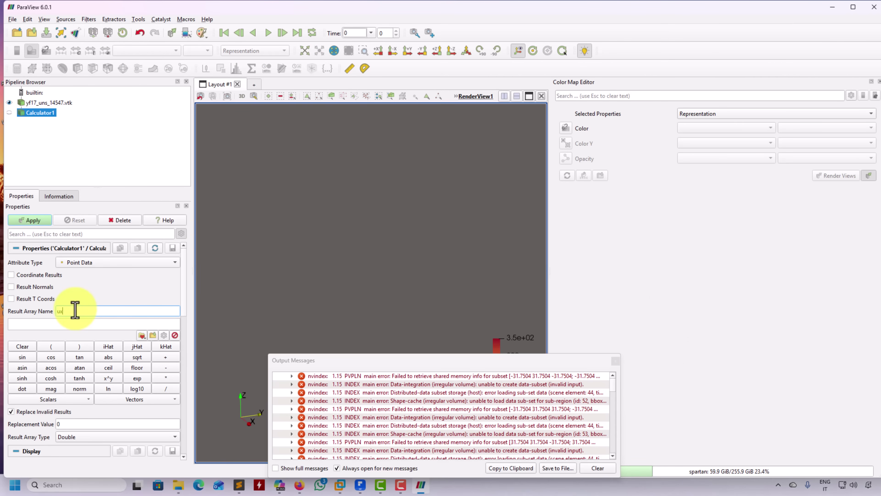
{"action": "left_click", "coordinate": [76, 400]}
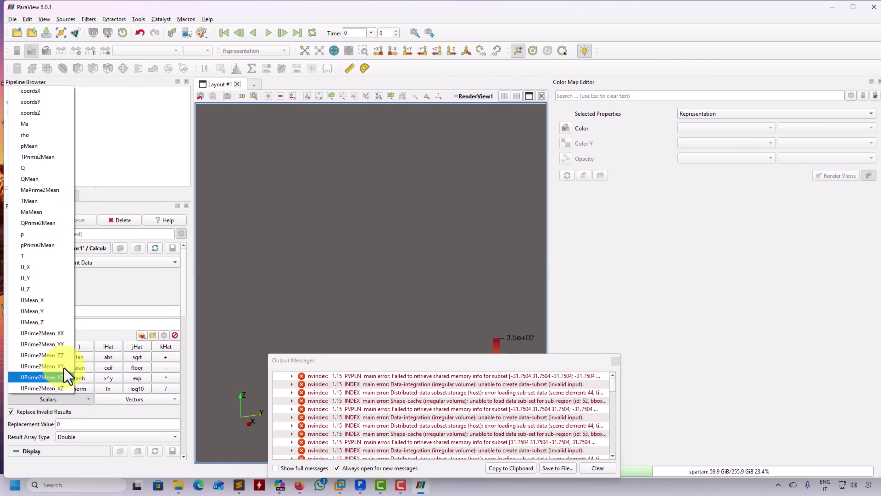
{"action": "left_click", "coordinate": [49, 267]}
{"action": "left_click", "coordinate": [49, 223]}
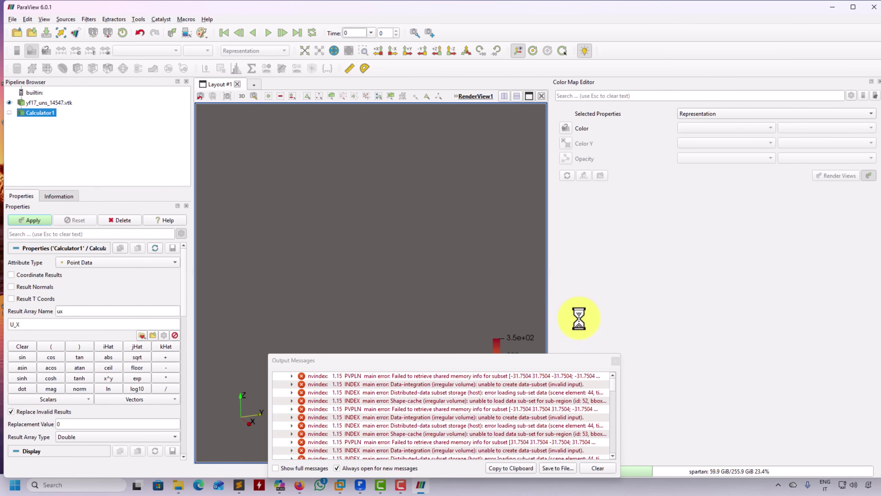
{"action": "left_click", "coordinate": [615, 361]}
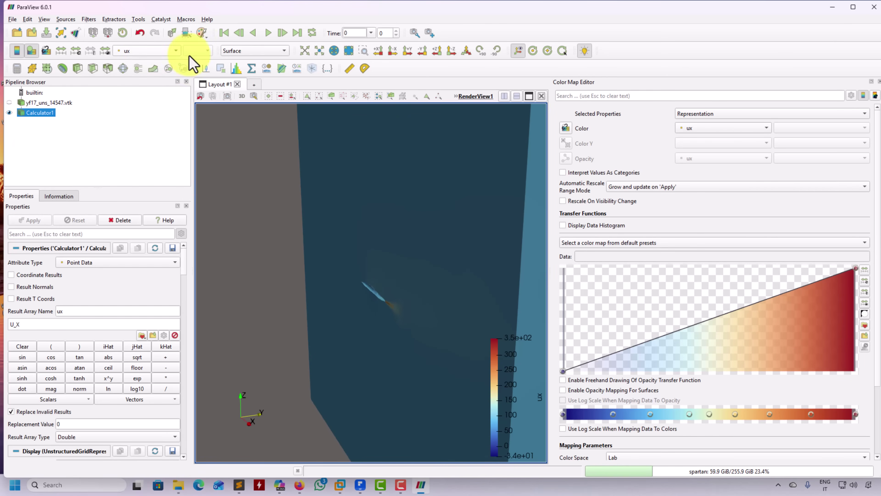
Render the Calculator result with the NVIDIA IndeX representation.
{"action": "left_click", "coordinate": [257, 51]}
{"action": "left_click", "coordinate": [255, 29]}
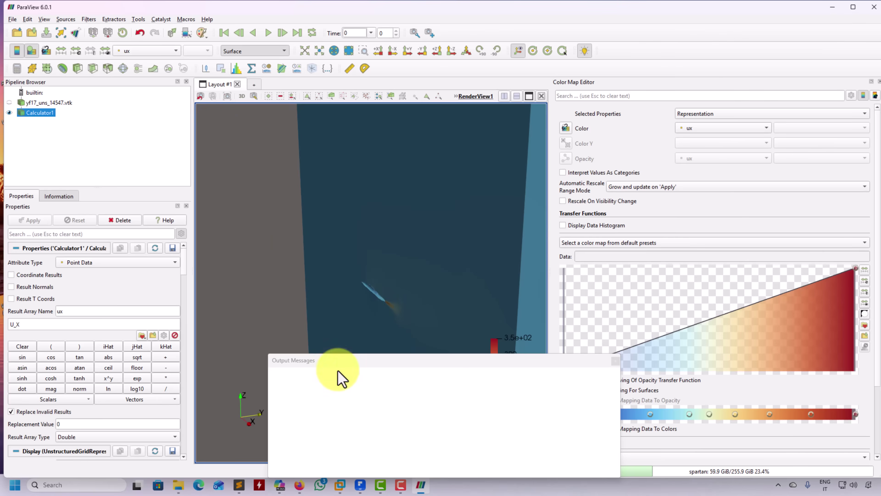
{"action": "left_click", "coordinate": [615, 361]}
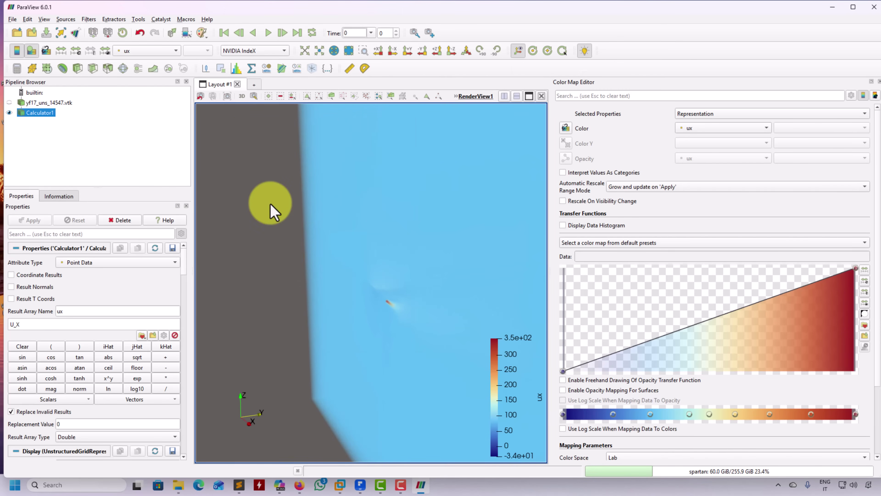
{"action": "left_click_drag", "start_coordinate": [271, 204], "coordinate": [407, 307]}
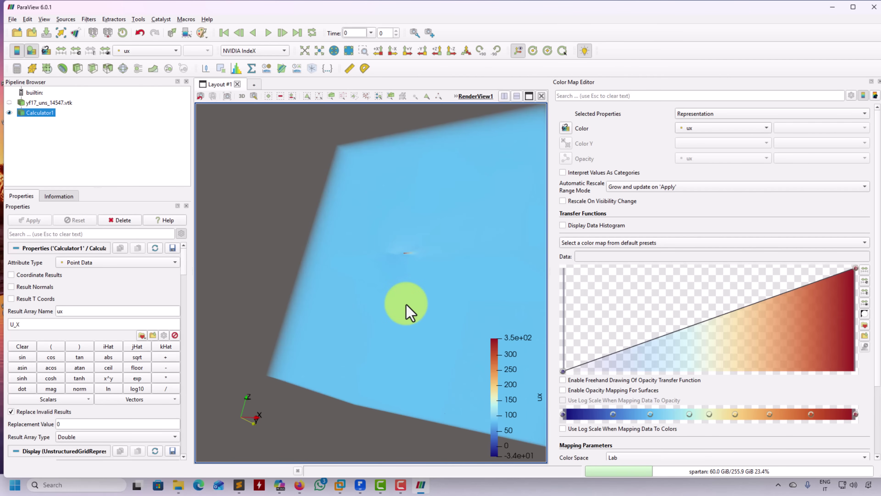
Turn the ux opacity curve into a sharp step, with zero opacity up to 209.56 and full opacity from about 212.
{"action": "left_click", "coordinate": [689, 331]}
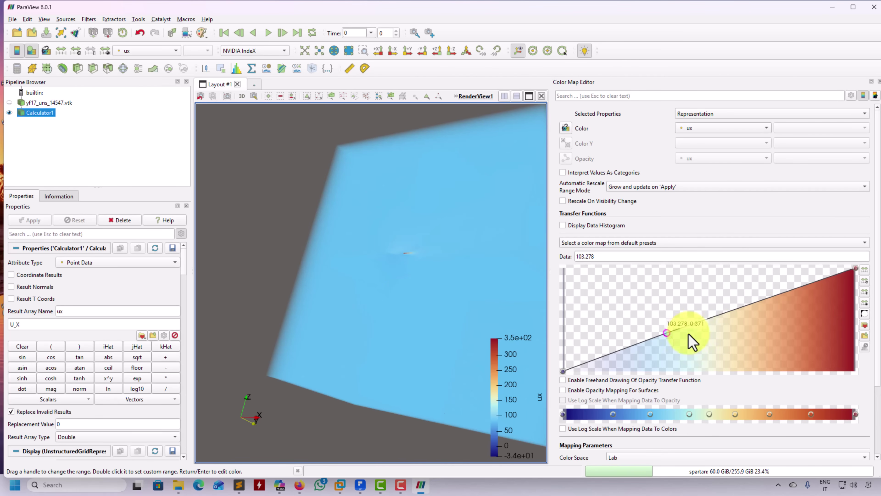
{"action": "left_click_drag", "start_coordinate": [751, 301], "coordinate": [749, 259]}
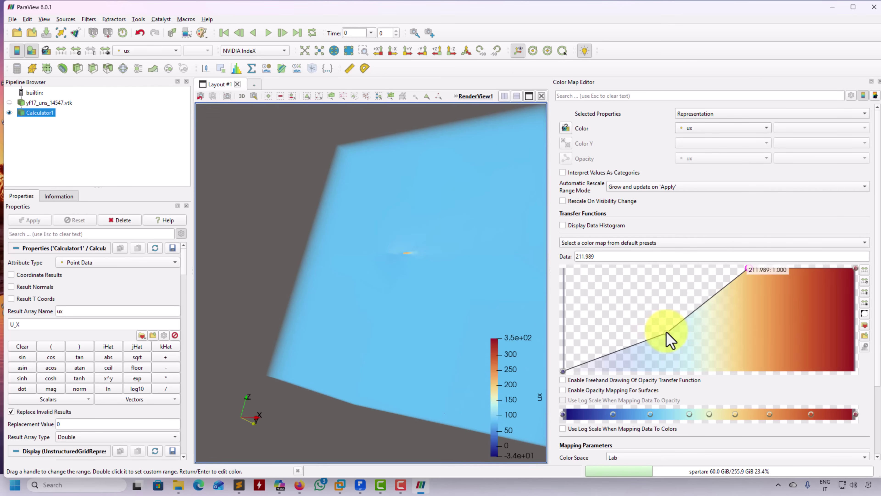
{"action": "left_click_drag", "start_coordinate": [667, 331], "coordinate": [748, 371]}
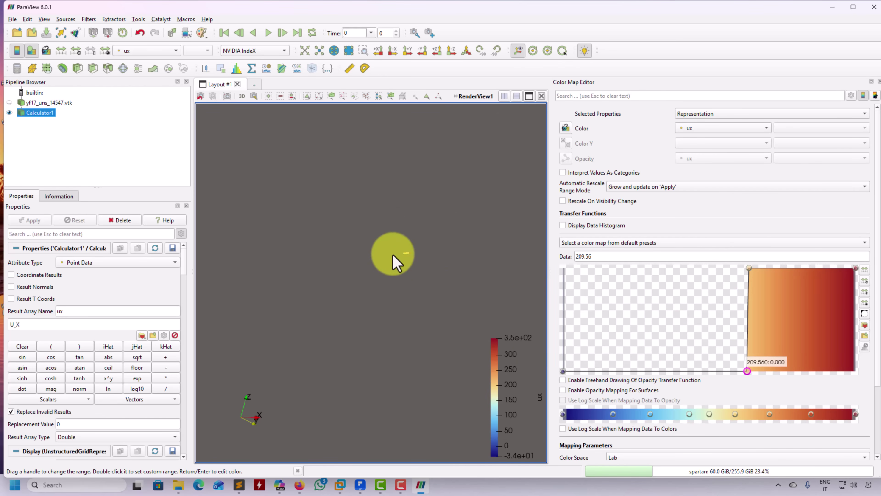
{"action": "right_click_drag", "start_coordinate": [393, 255], "coordinate": [384, 310]}
{"action": "middle_click_drag", "start_coordinate": [412, 251], "coordinate": [318, 333]}
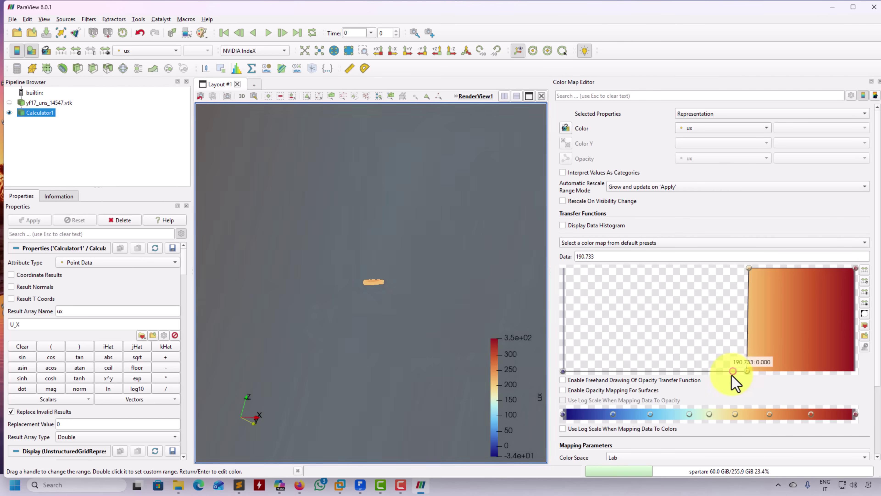
Soften the ux opacity curve with extra control points, starting the rise from zero opacity at about 94.8.
{"action": "left_click_drag", "start_coordinate": [748, 371], "coordinate": [726, 371]}
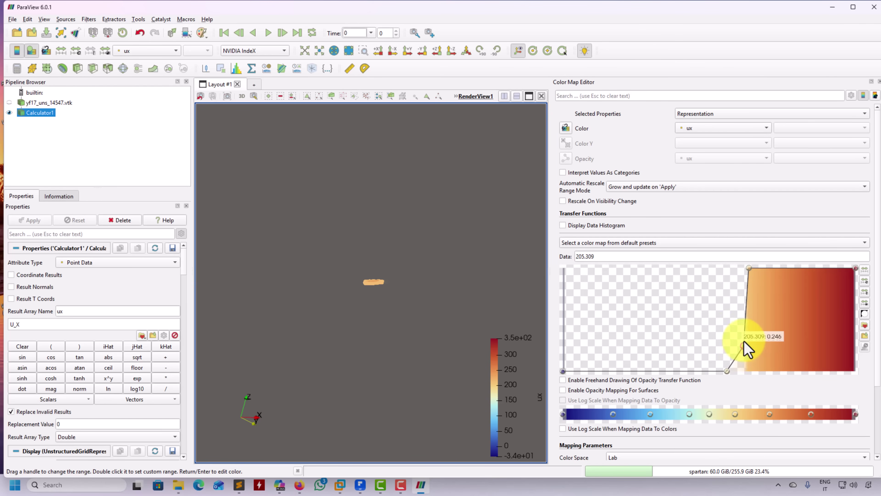
{"action": "left_click_drag", "start_coordinate": [749, 267], "coordinate": [767, 285]}
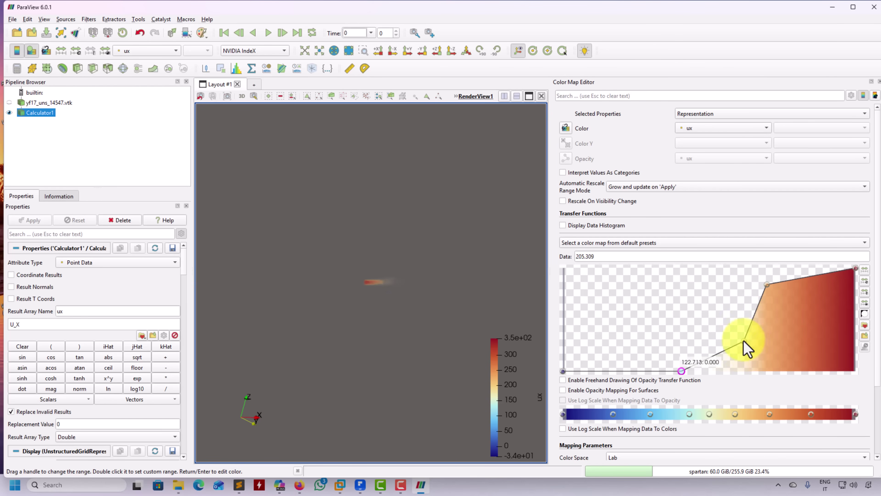
{"action": "left_click_drag", "start_coordinate": [744, 341], "coordinate": [695, 317]}
{"action": "left_click_drag", "start_coordinate": [765, 283], "coordinate": [759, 277]}
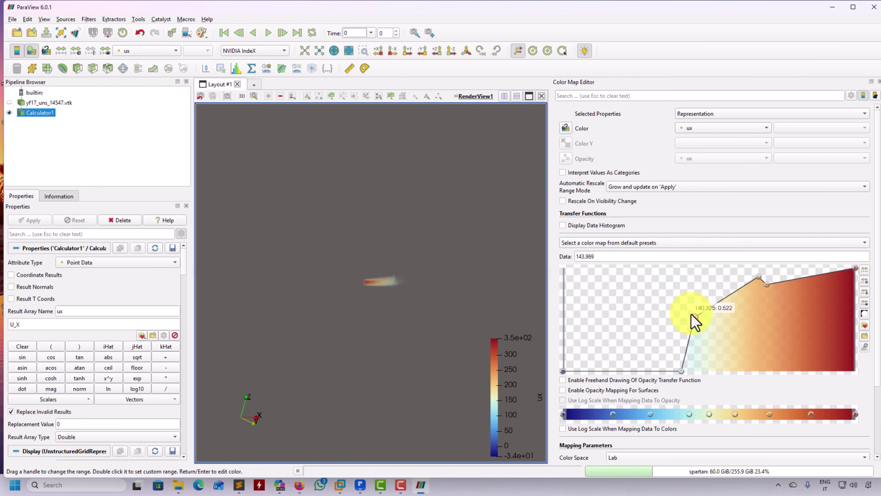
{"action": "left_click_drag", "start_coordinate": [692, 315], "coordinate": [677, 308]}
{"action": "mouse_move", "coordinate": [660, 376]}
{"action": "left_mouse_down"}
{"action": "mouse_move", "coordinate": [648, 371]}
{"action": "mouse_move", "coordinate": [660, 371]}
{"action": "left_mouse_up"}
{"action": "mouse_move", "coordinate": [291, 321]}
{"action": "left_mouse_down"}
{"action": "mouse_move", "coordinate": [295, 331]}
{"action": "mouse_move", "coordinate": [296, 312]}
{"action": "left_mouse_up"}
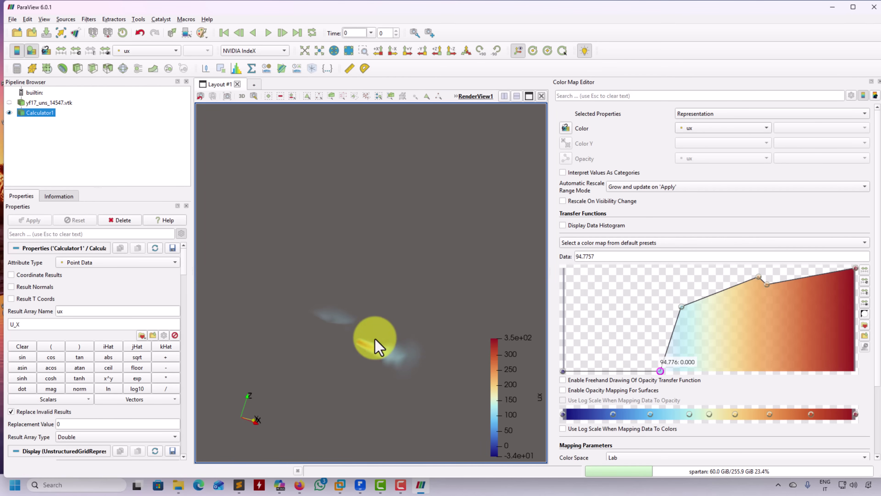
Load yf17.case from the EnSight folder and turn off all of its cell arrays.
{"action": "left_click", "coordinate": [16, 33]}
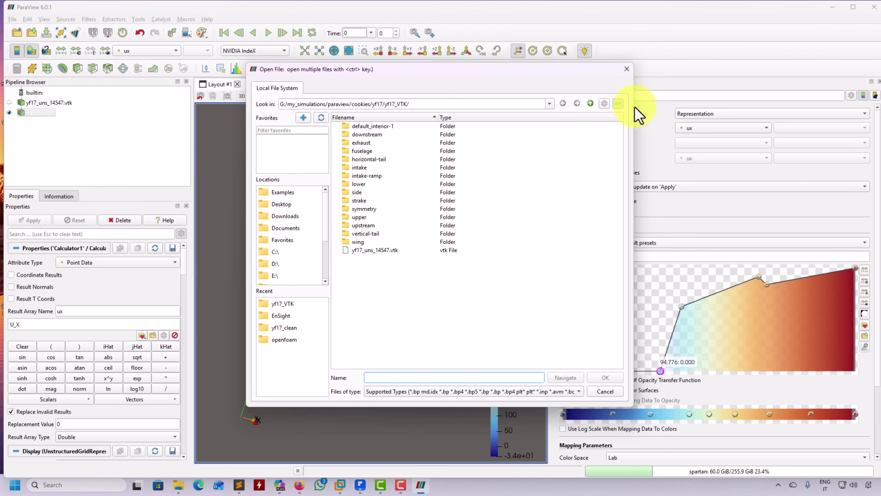
{"action": "left_click", "coordinate": [590, 103]}
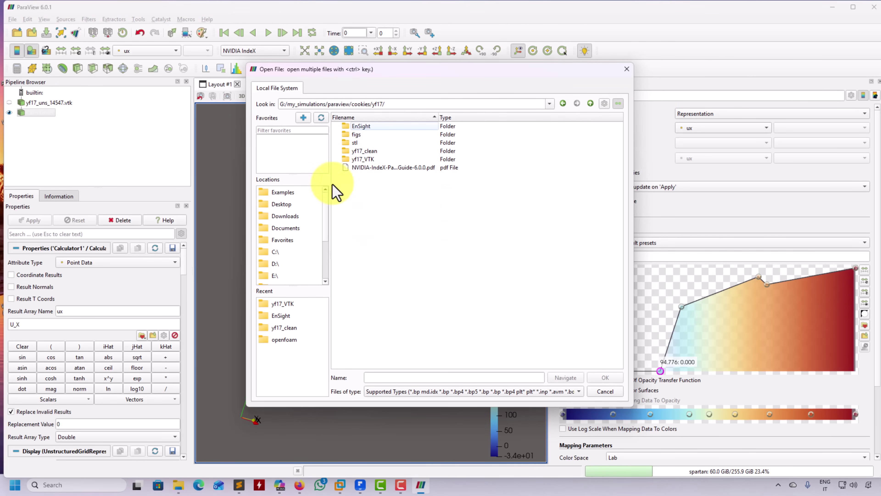
{"action": "double_click", "coordinate": [366, 127]}
{"action": "double_click", "coordinate": [364, 127]}
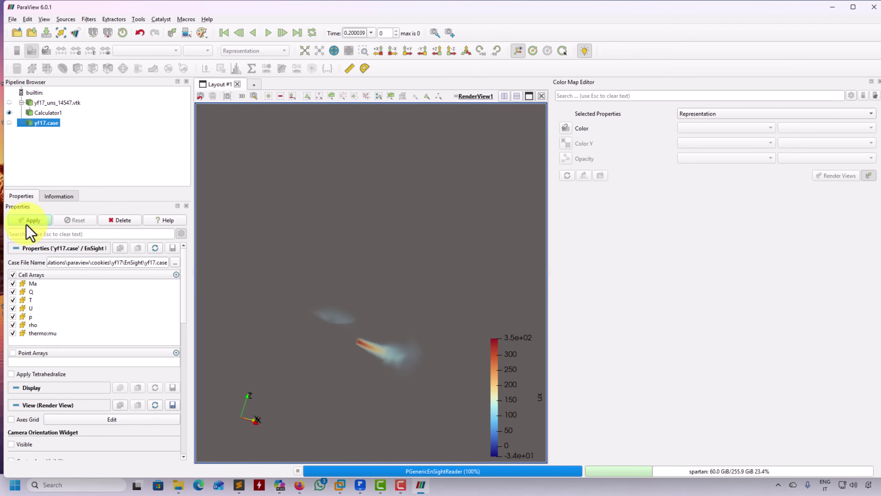
{"action": "left_click", "coordinate": [26, 223]}
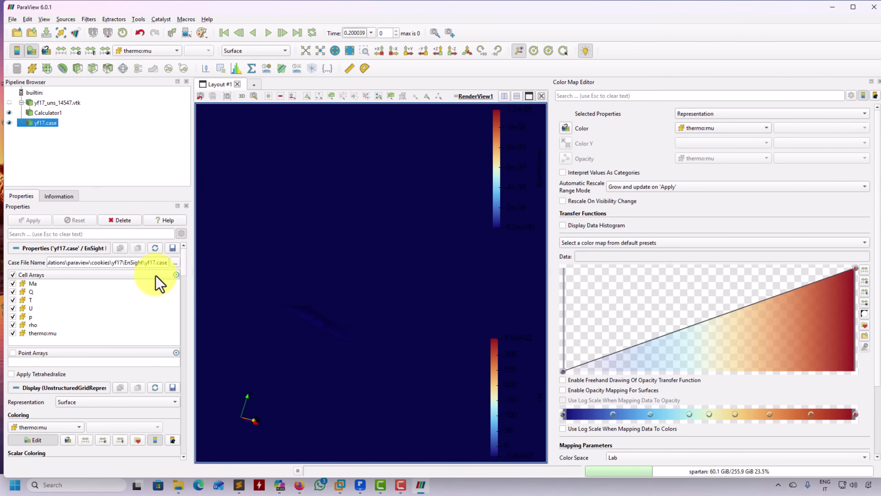
{"action": "left_click", "coordinate": [31, 221]}
Extract the fuselage, strake, wing, vertical-tail, horizontal-tail, intake, intake-ramp and exhaust blocks from yf17.case.
{"action": "left_click", "coordinate": [183, 68]}
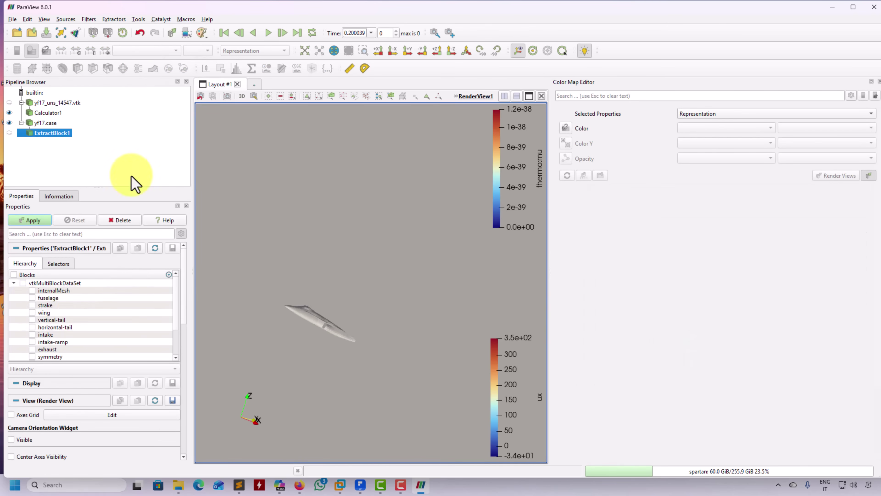
{"action": "left_click", "coordinate": [32, 299]}
{"action": "left_click", "coordinate": [32, 305]}
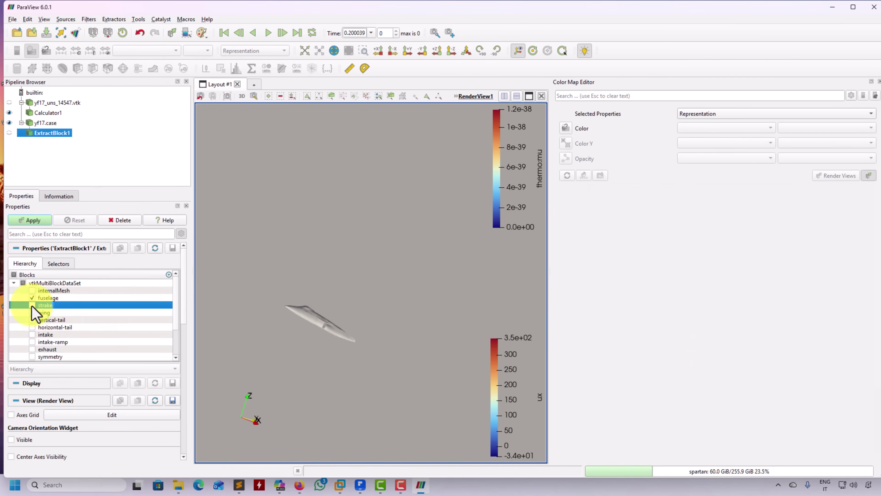
{"action": "left_click", "coordinate": [32, 321]}
{"action": "left_click", "coordinate": [32, 334]}
{"action": "left_click", "coordinate": [32, 342]}
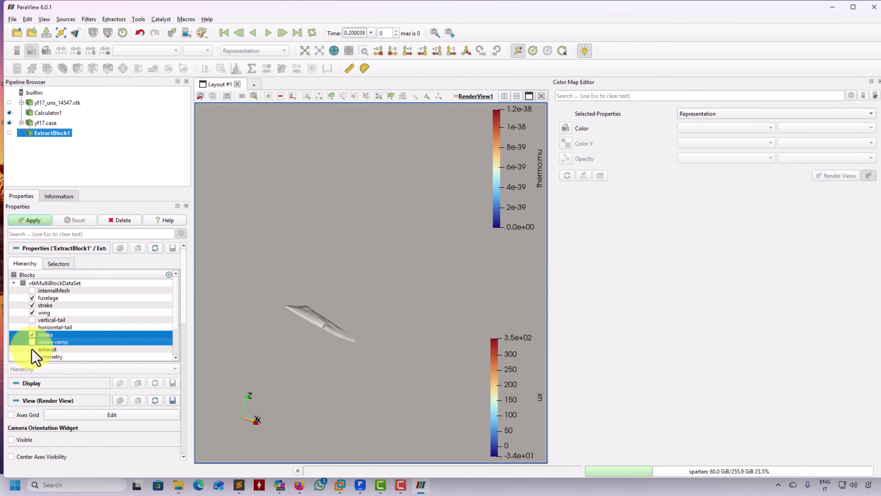
{"action": "left_click", "coordinate": [32, 320]}
{"action": "left_click", "coordinate": [32, 327]}
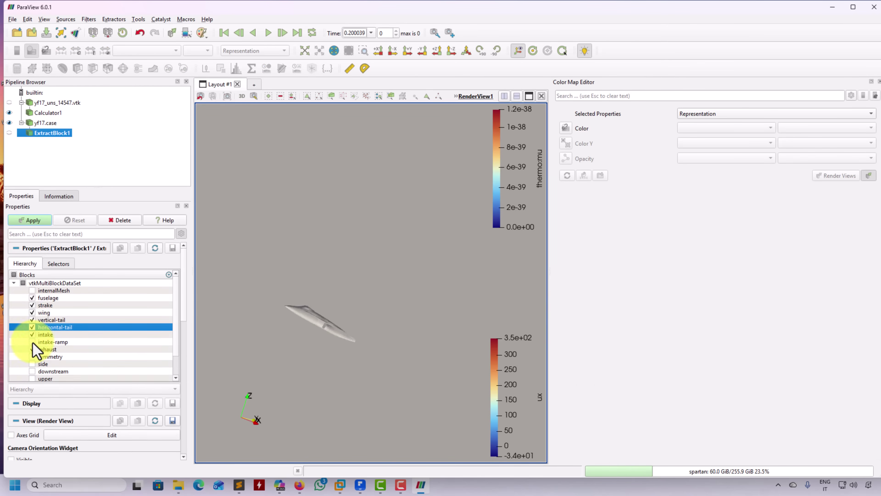
{"action": "left_click", "coordinate": [32, 342]}
{"action": "left_click", "coordinate": [42, 219]}
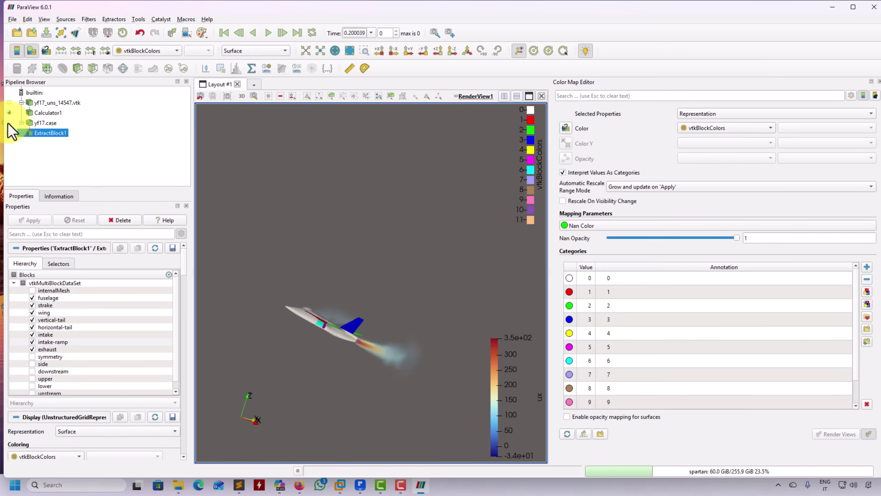
Keep yf17.case hidden and colour the extracted aircraft blocks with Solid Color.
{"action": "left_click", "coordinate": [9, 122]}
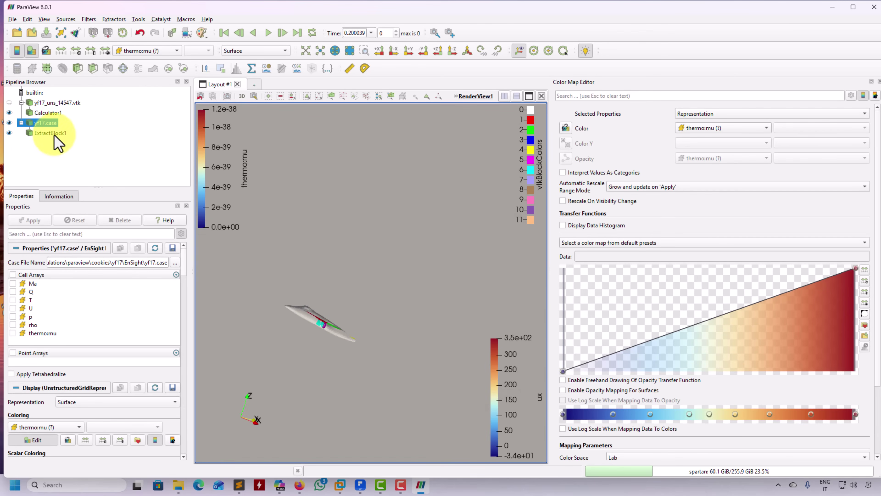
{"action": "left_click", "coordinate": [11, 132]}
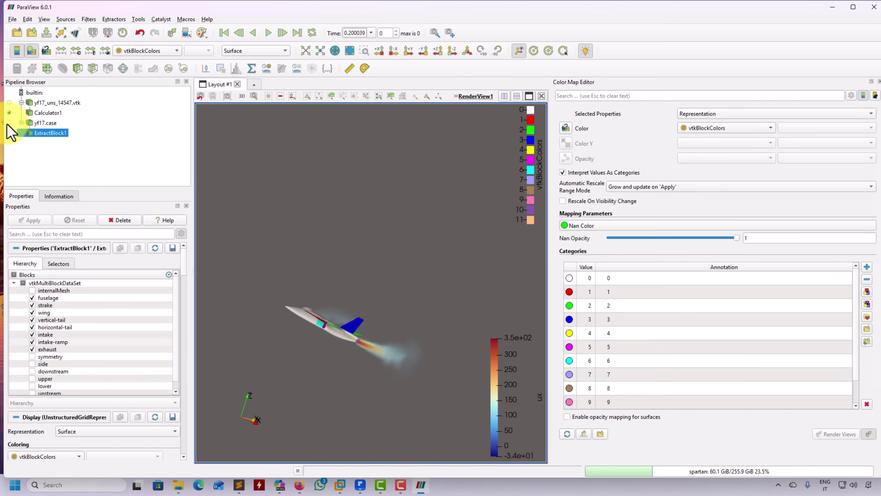
{"action": "left_click", "coordinate": [165, 50]}
{"action": "left_click", "coordinate": [152, 18]}
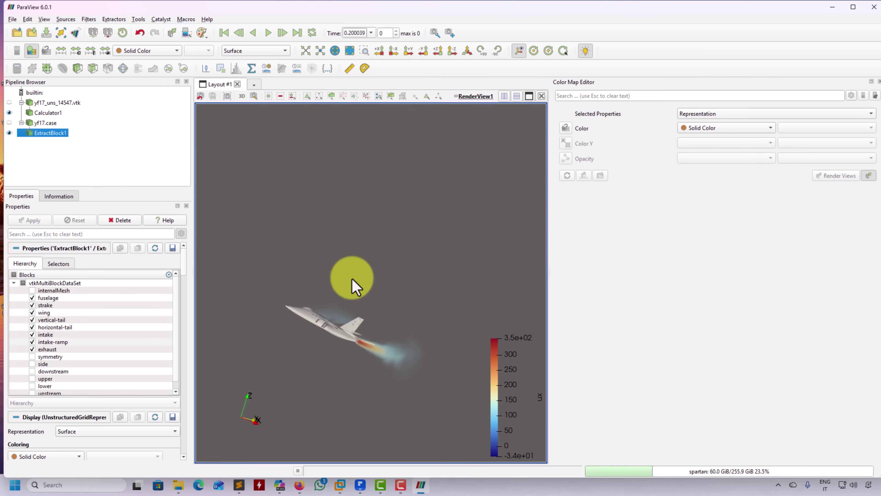
Examine the aircraft surface together with the ux volume around the canopy and exhaust from several angles.
{"action": "scroll", "coordinate": [285, 337], "scroll_direction": "up", "scroll_amount": 5}
{"action": "left_click_drag", "start_coordinate": [285, 336], "coordinate": [453, 314]}
{"action": "scroll", "coordinate": [435, 339], "scroll_direction": "up", "scroll_amount": 6}
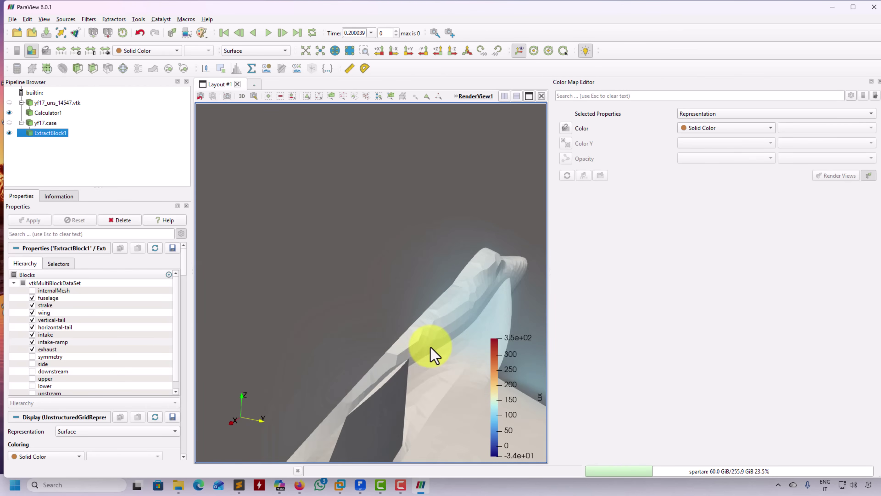
{"action": "scroll", "coordinate": [419, 338], "scroll_direction": "down", "scroll_amount": 8}
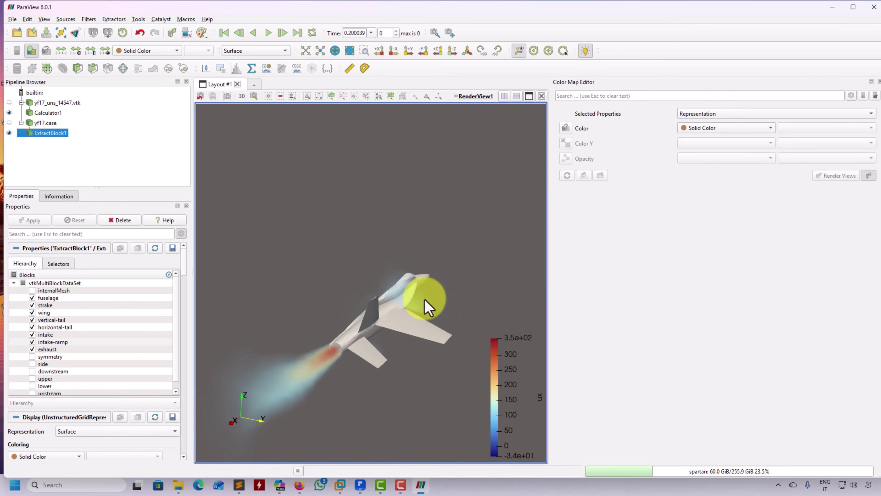
{"action": "left_click_drag", "start_coordinate": [384, 299], "coordinate": [422, 323]}
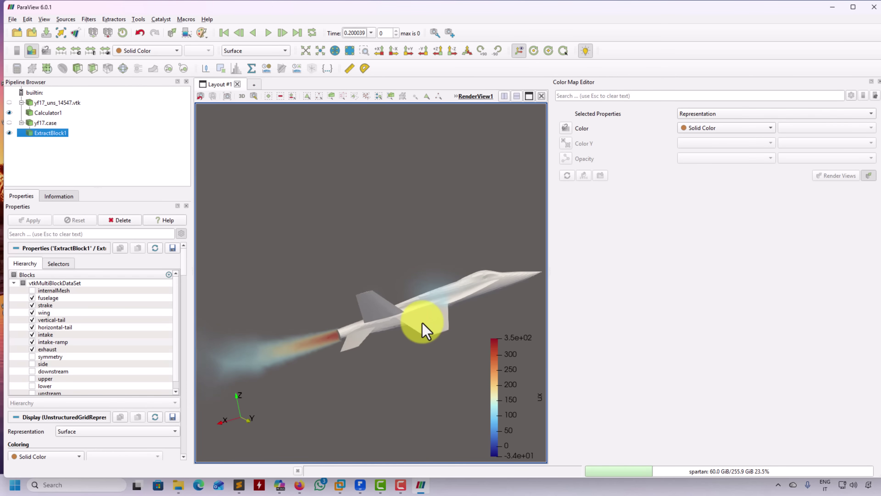